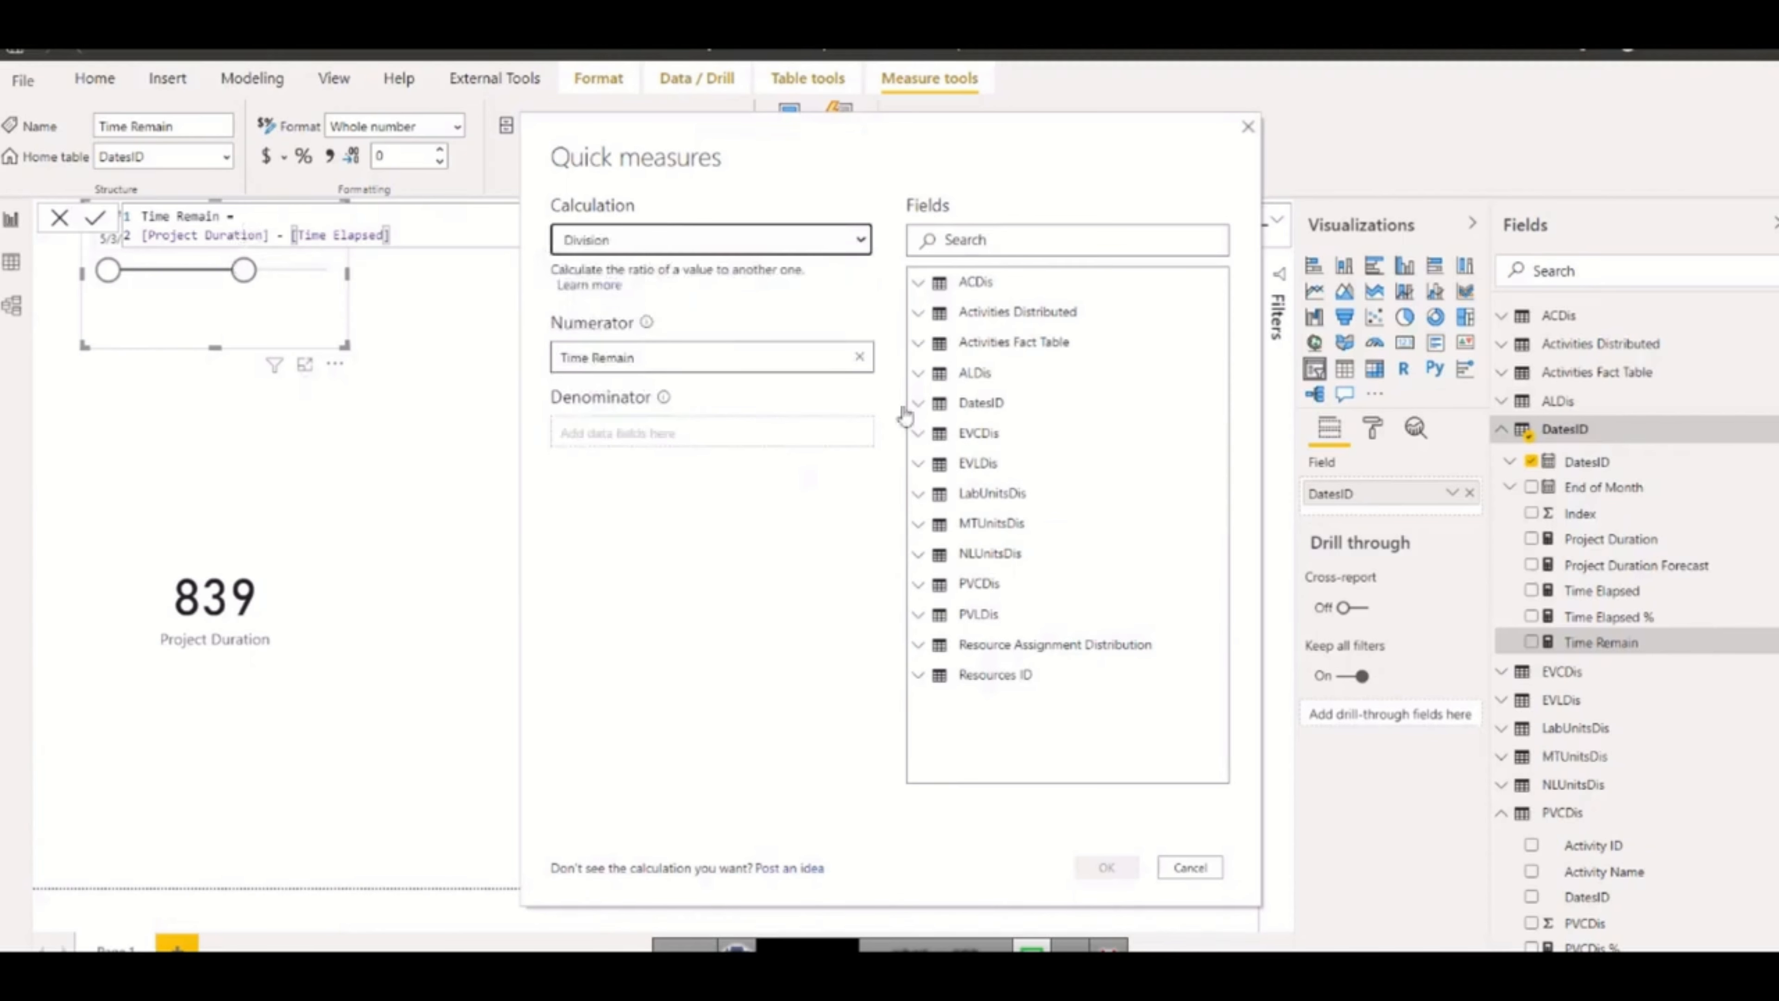
# Create a quick measure that divides Time Remain by Project Duration from the DatesID table
pyautogui.click(659, 439)
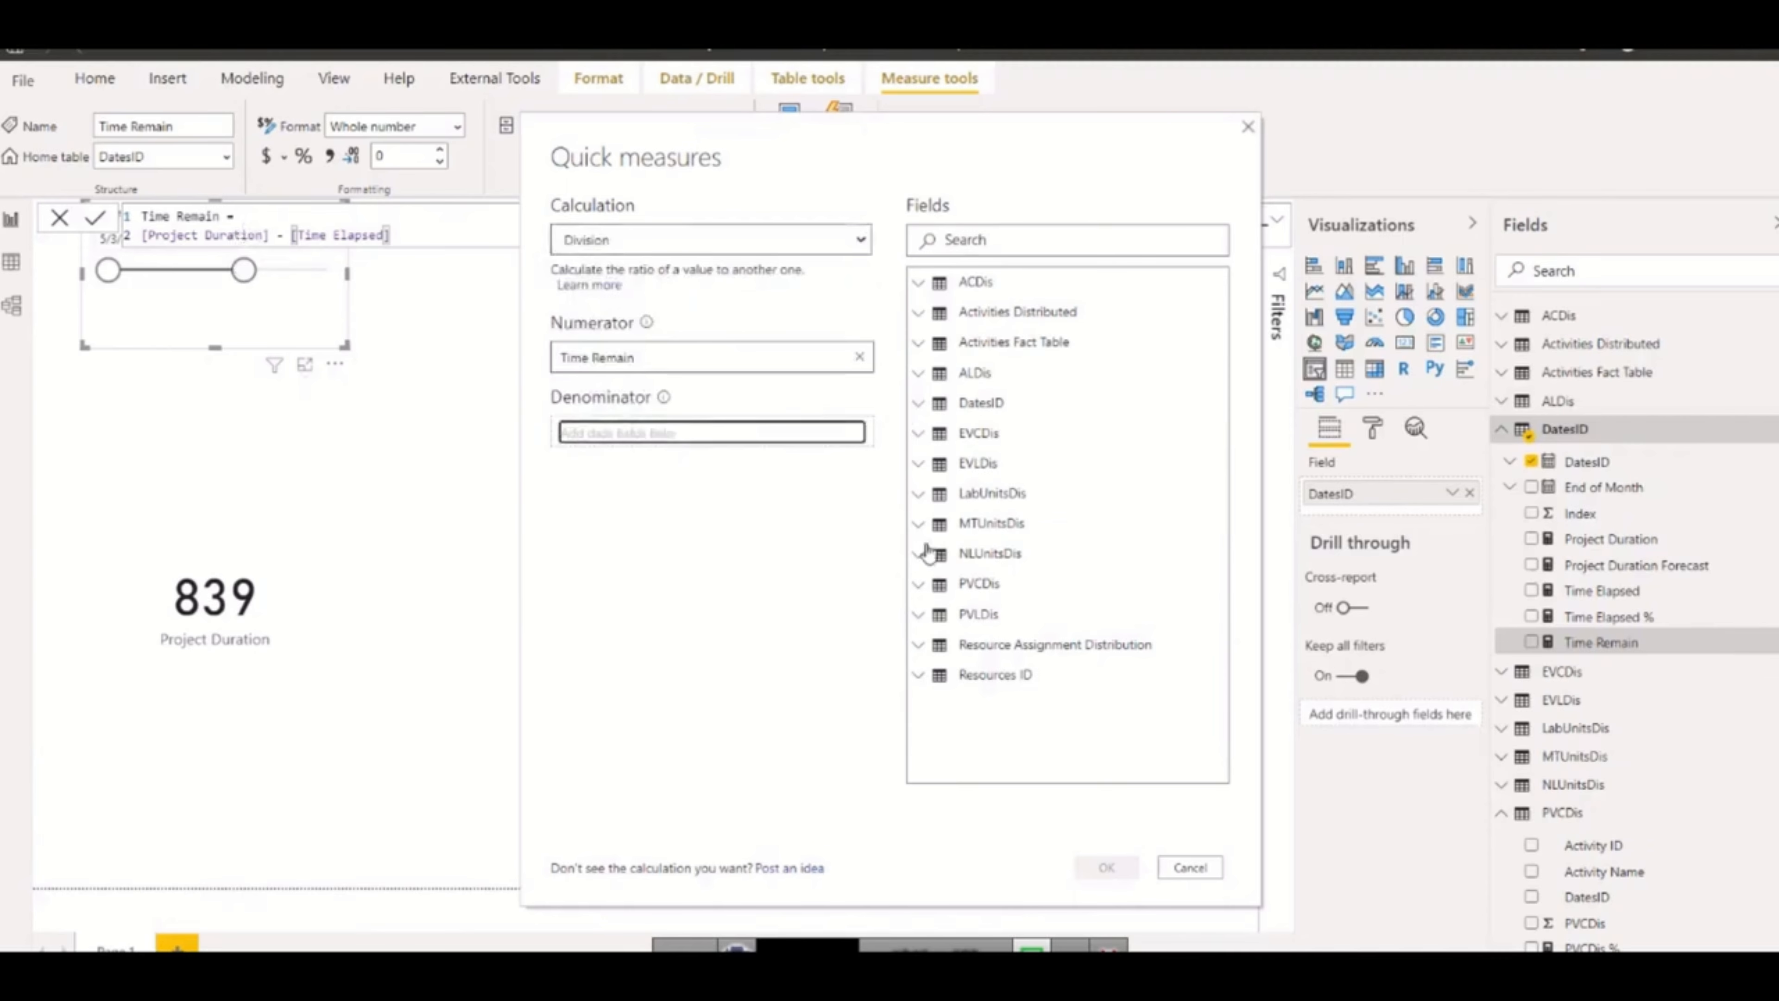
pyautogui.click(918, 403)
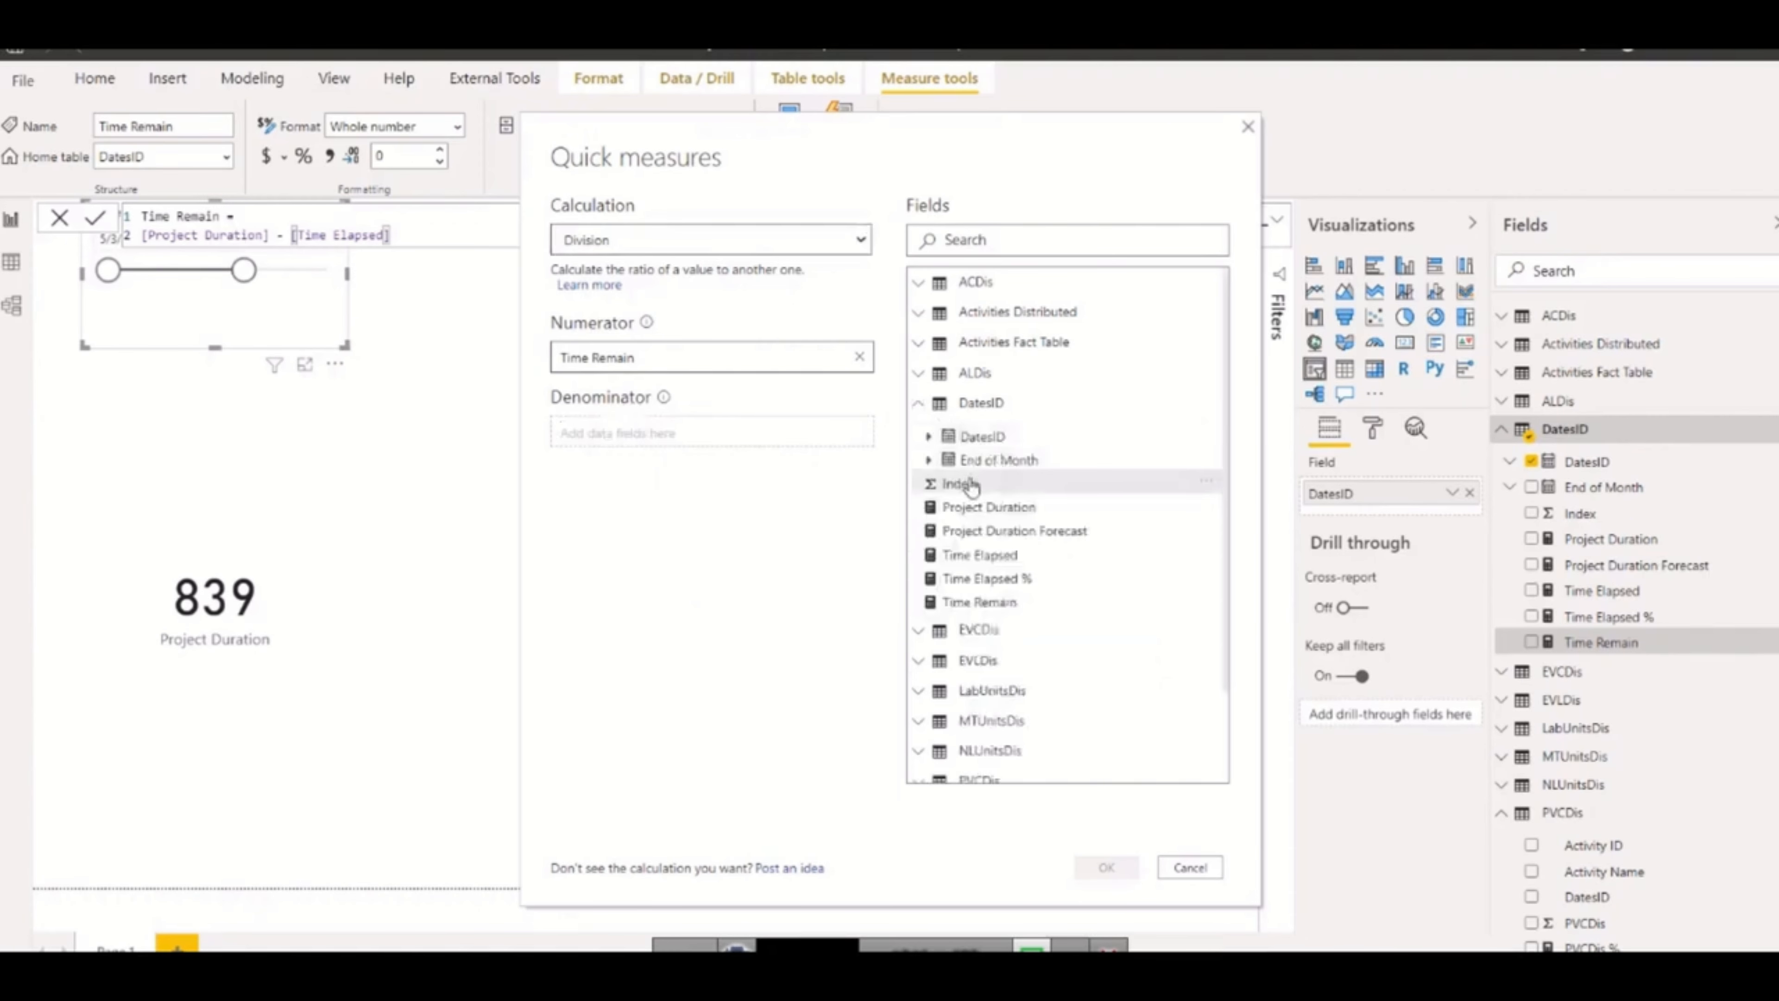
pyautogui.moveTo(988, 507); pyautogui.dragTo(701, 427)
pyautogui.click(1106, 867)
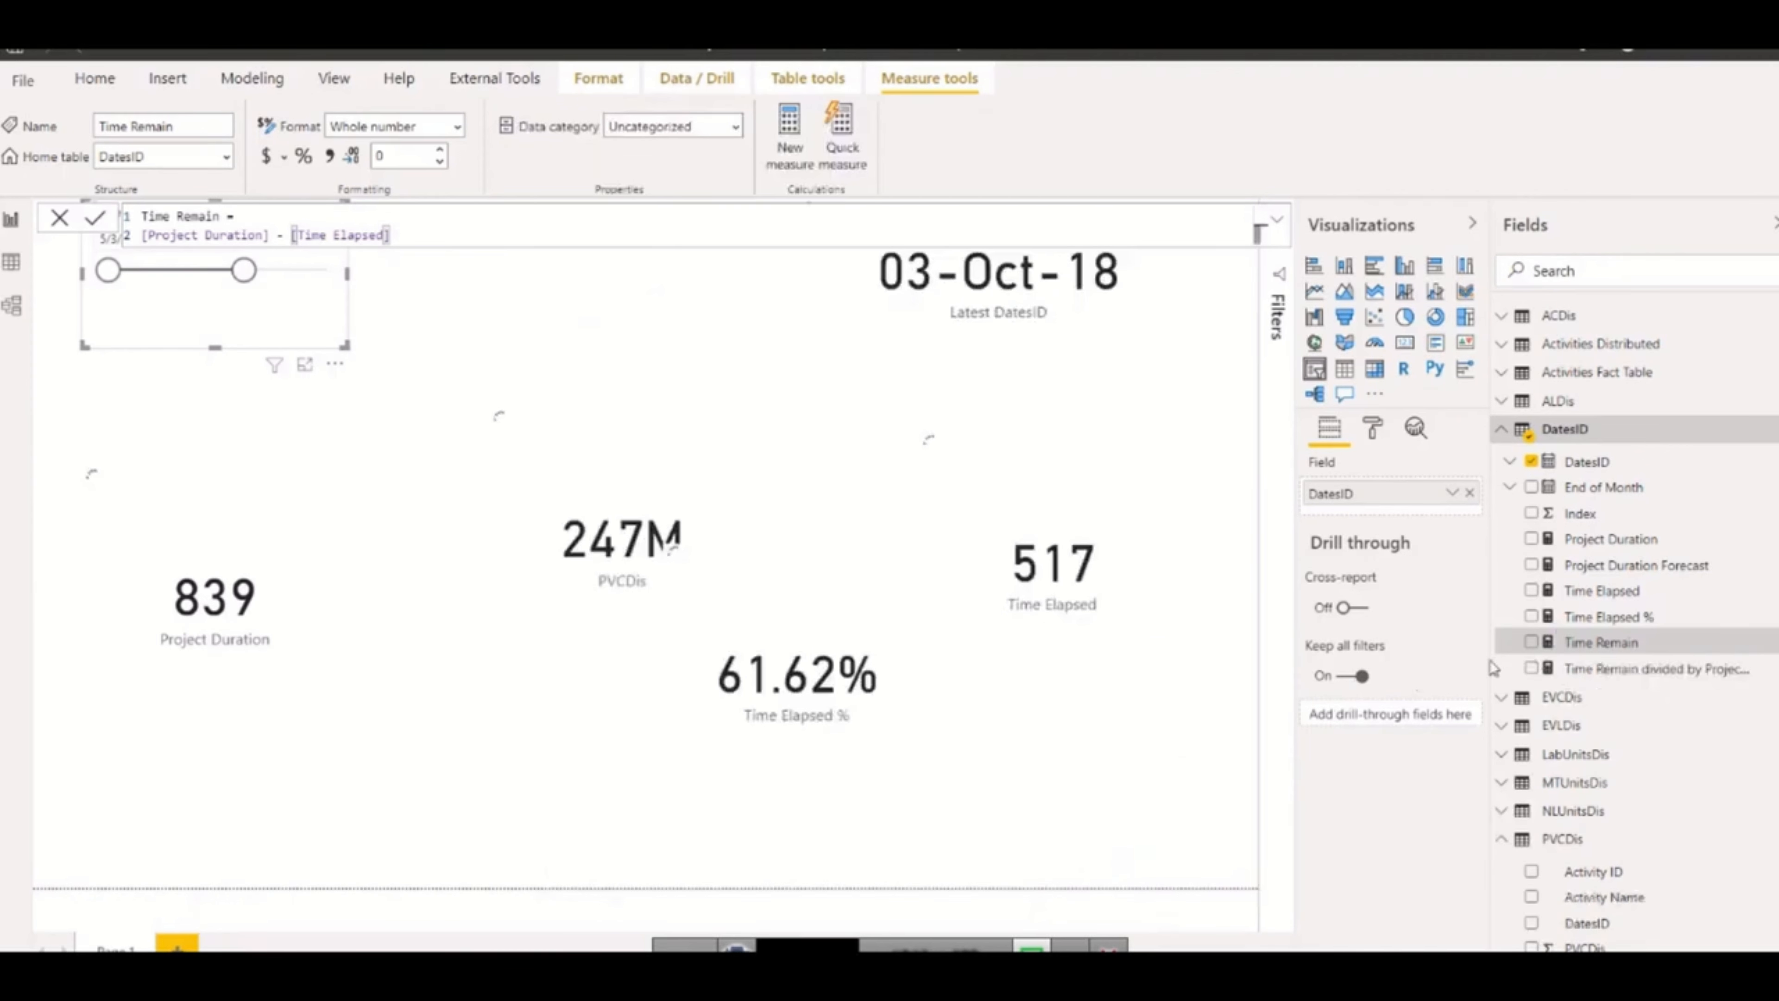
# Rename the Time Remain divided by Project Duration measure as Time Remain %
pyautogui.doubleClick(1642, 642)
pyautogui.hotkey('ctrl', 'c')
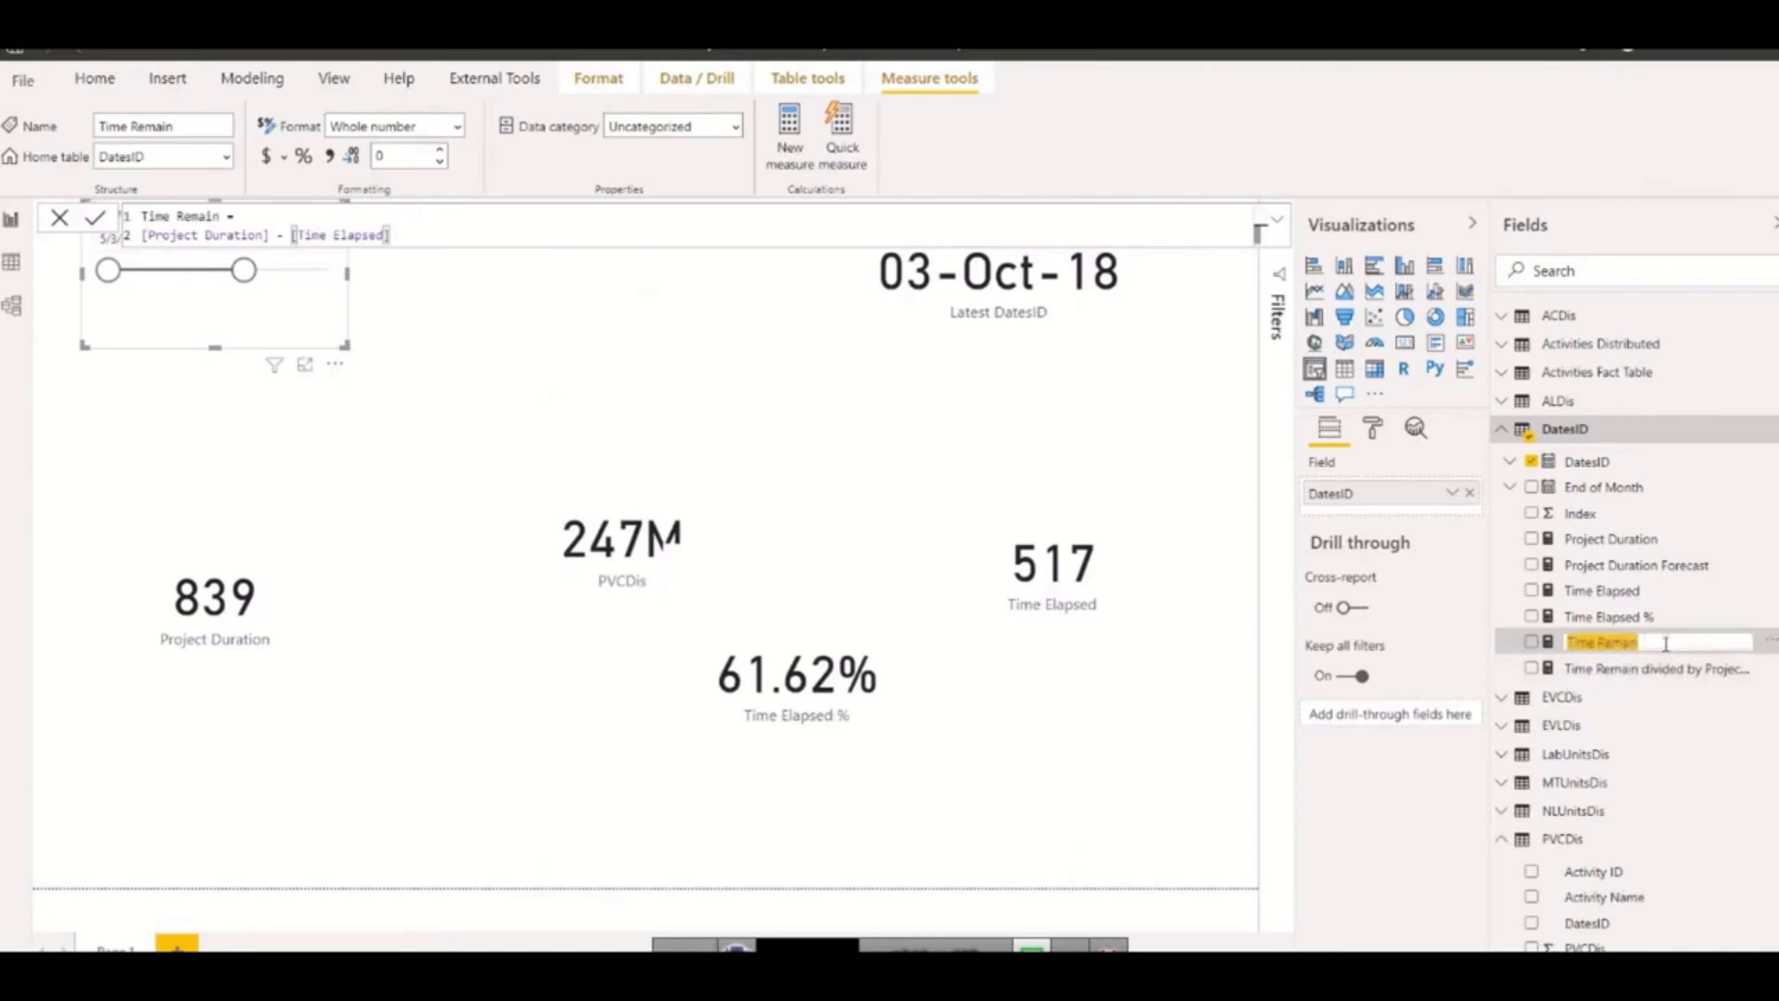
pyautogui.doubleClick(1661, 669)
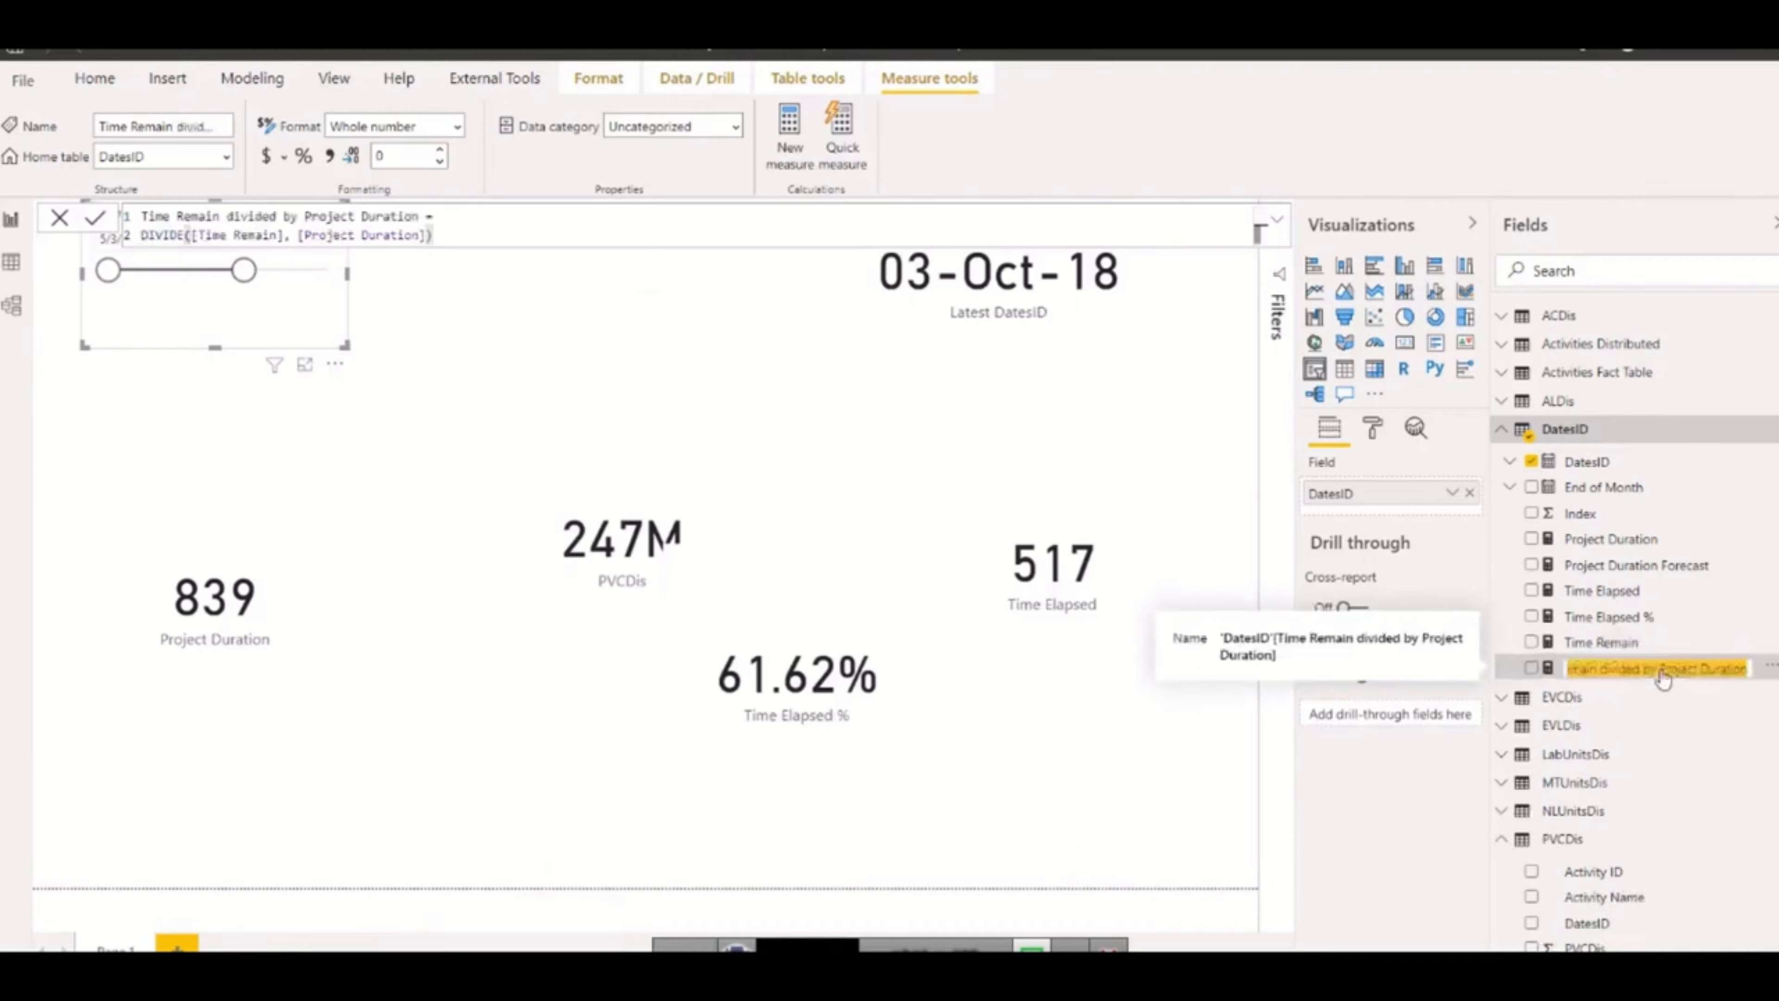
pyautogui.hotkey('ctrl', 'v')
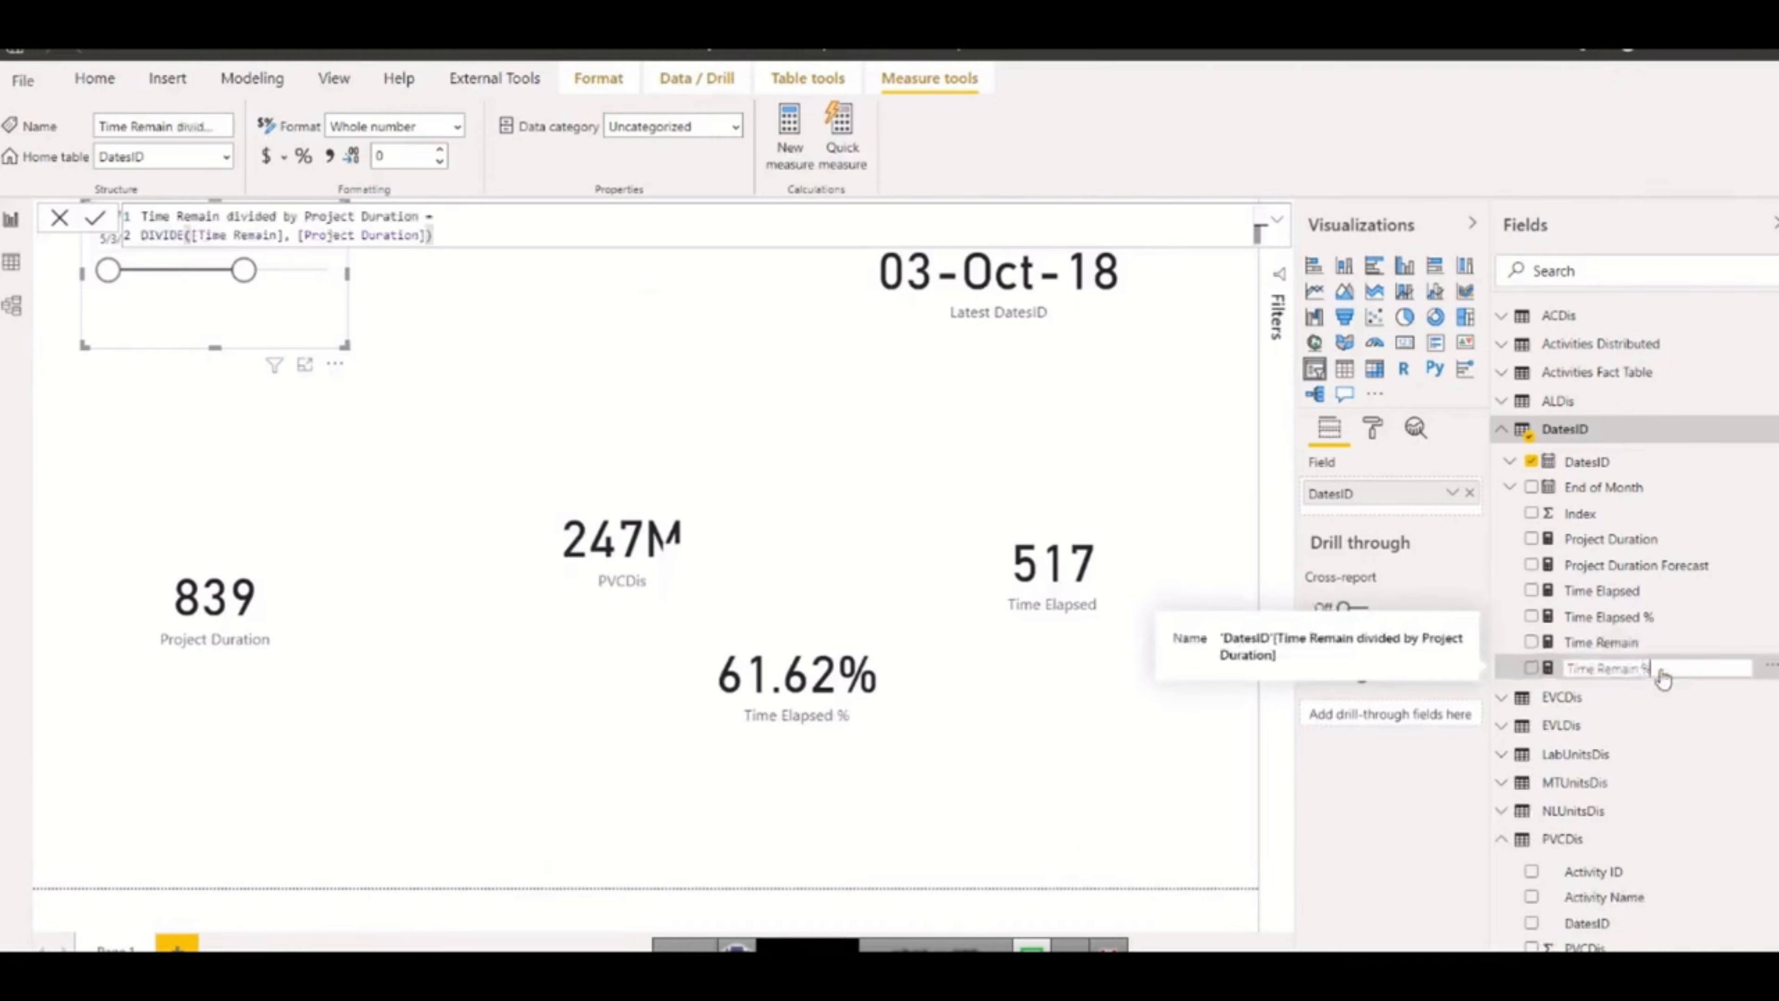
pyautogui.write('%')
pyautogui.press('Return')
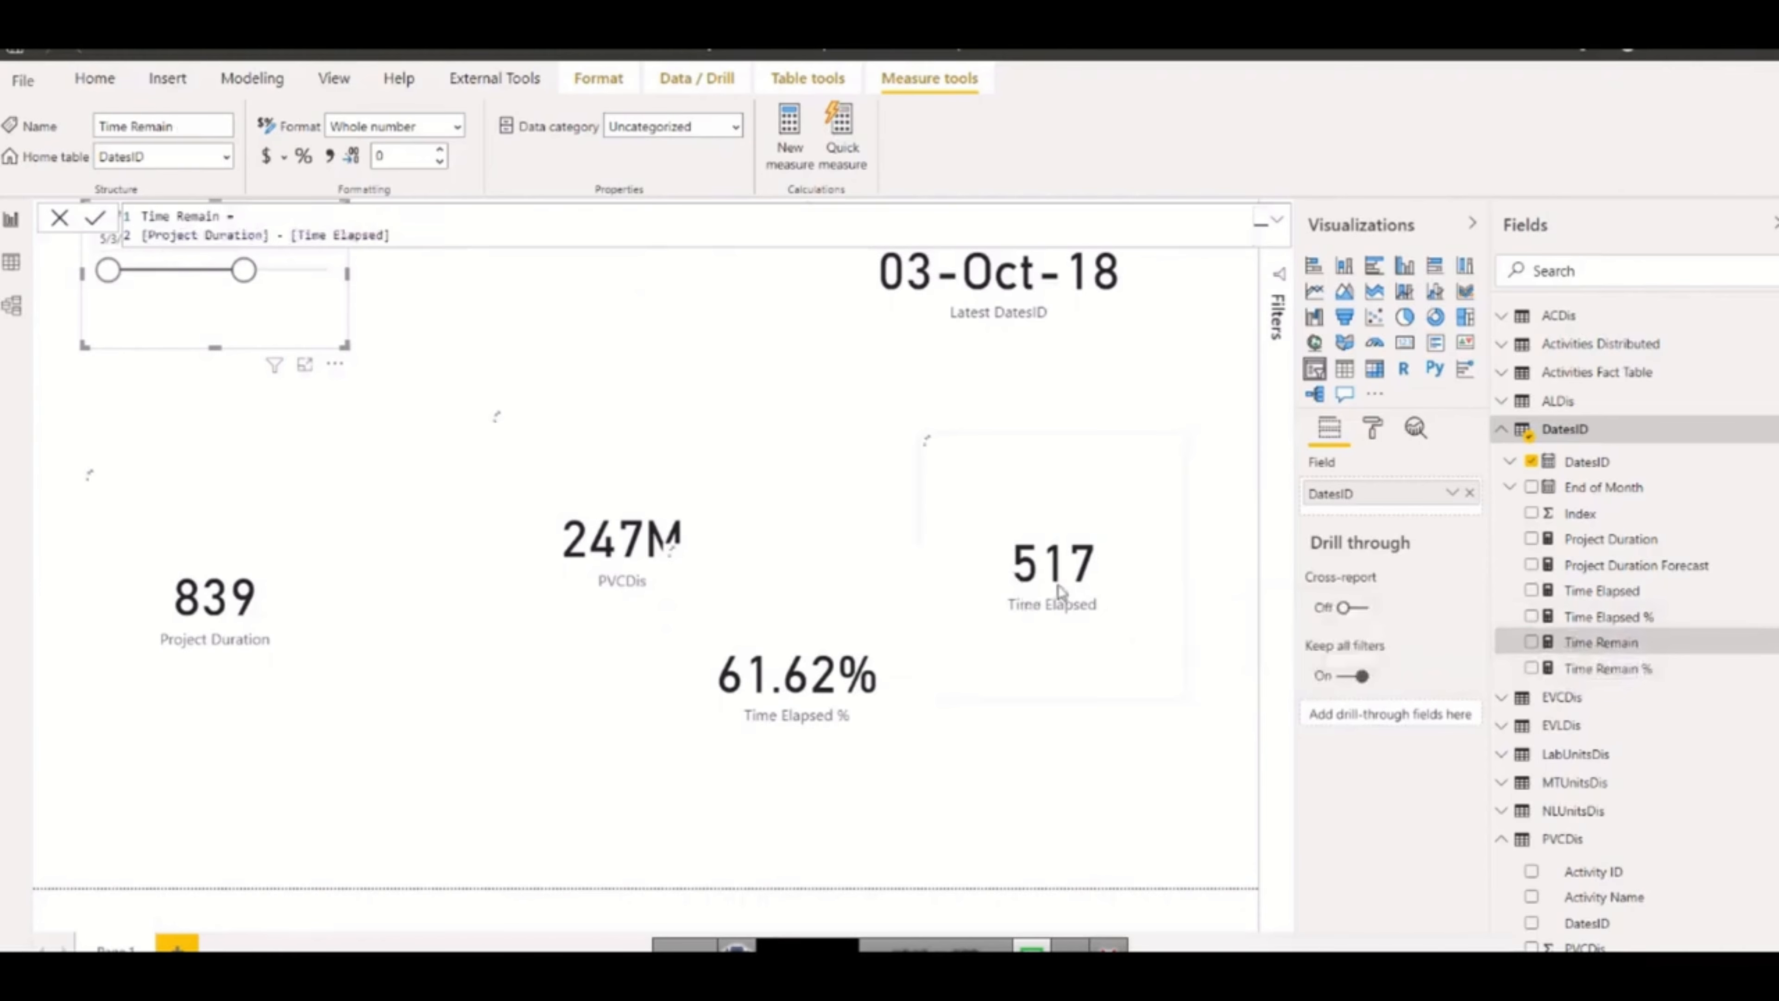
# Duplicate the Time Elapsed % card, place the copy beside the original, and replace its field with Time Remain %
pyautogui.click(863, 697)
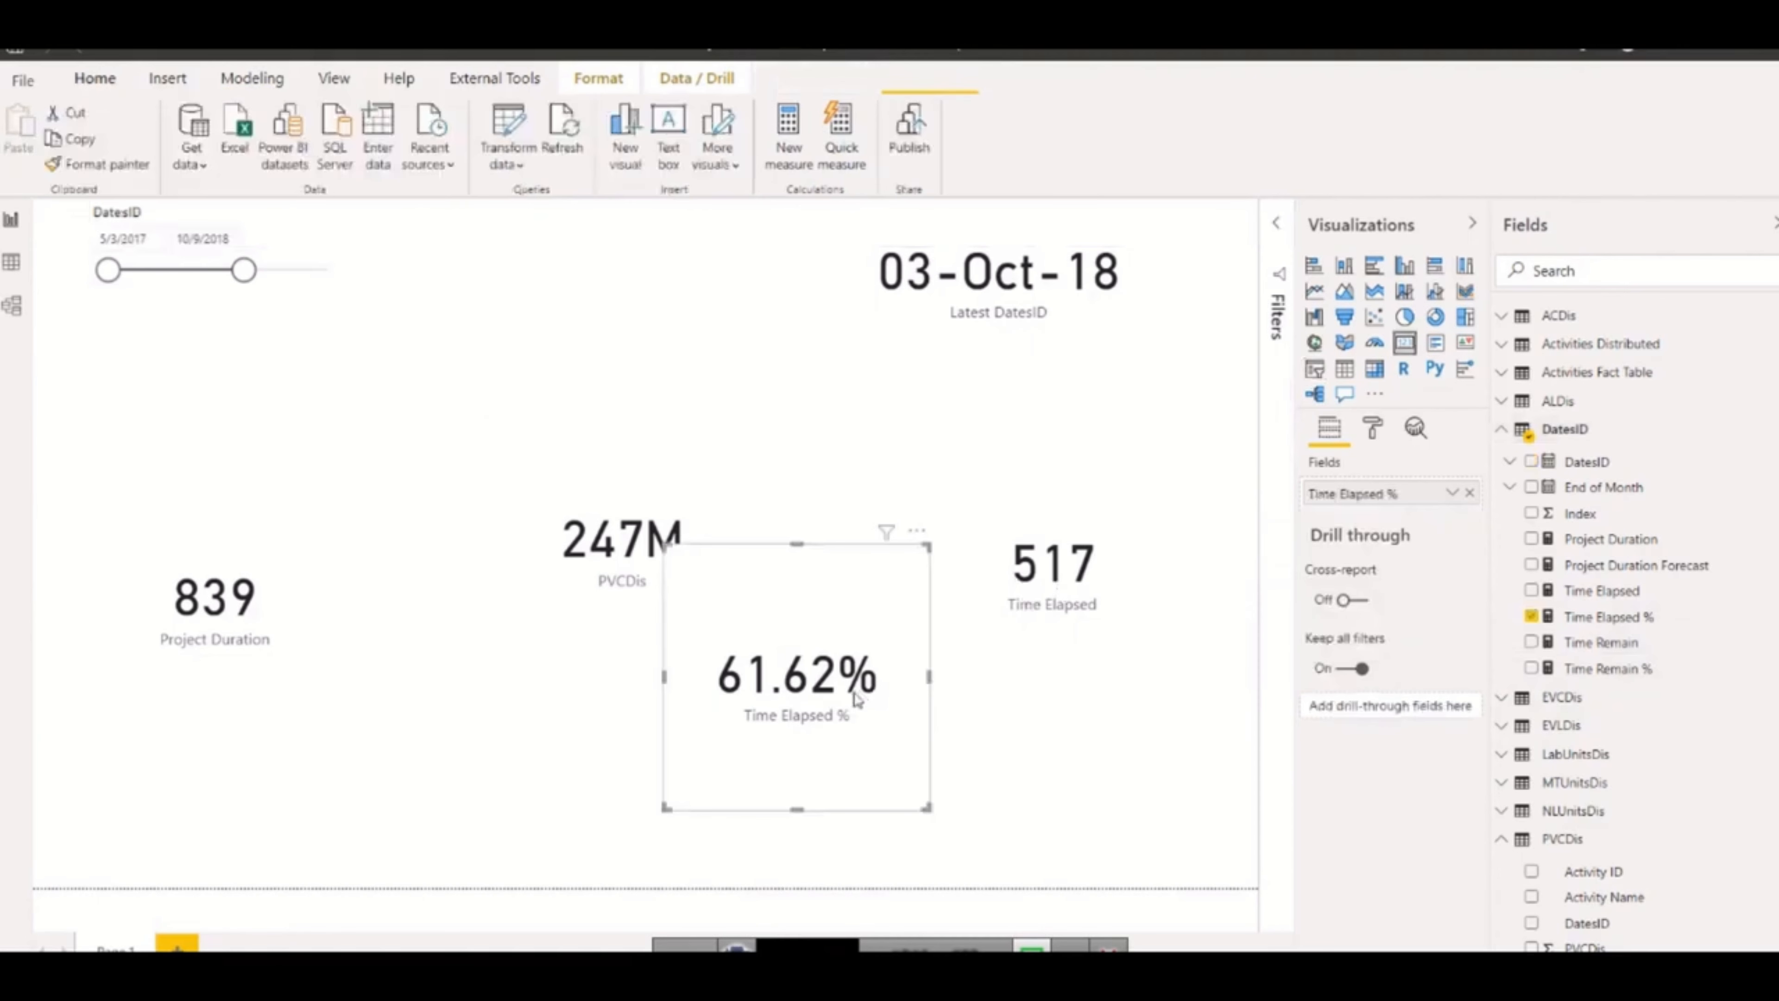
pyautogui.hotkey('ctrl', 'c')
pyautogui.hotkey('ctrl', 'v')
pyautogui.moveTo(791, 712); pyautogui.dragTo(507, 736)
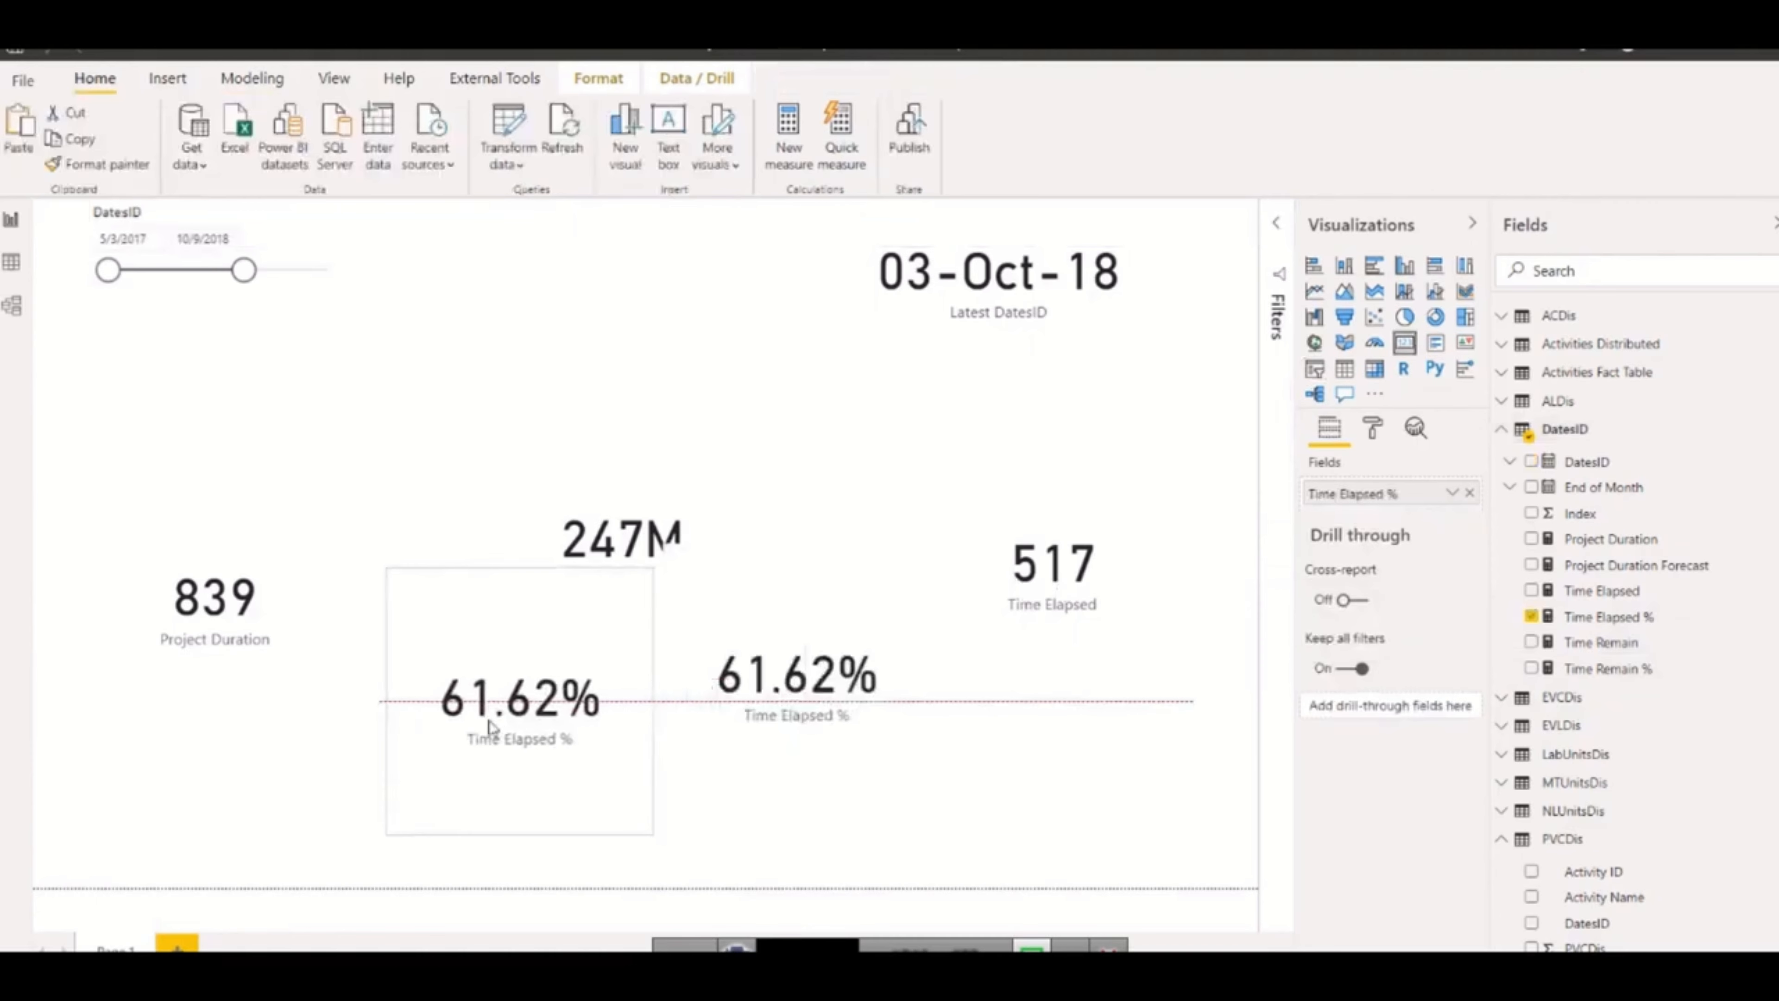
pyautogui.click(1469, 495)
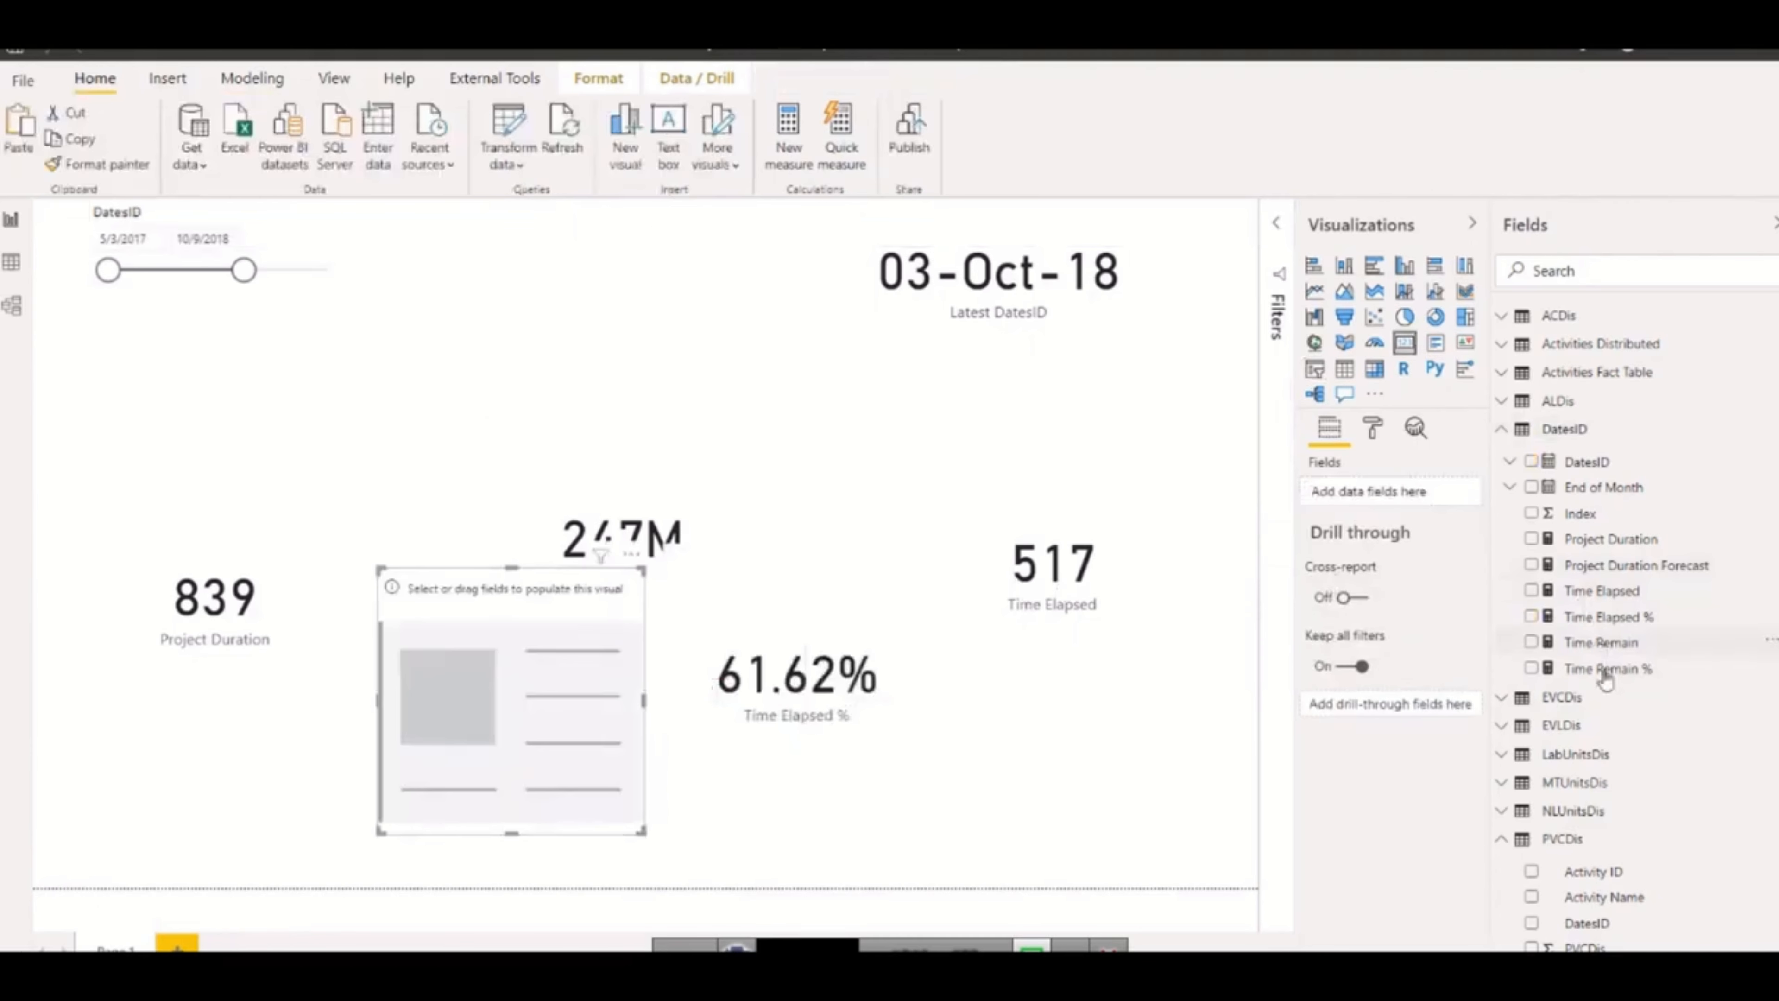
pyautogui.moveTo(1604, 668); pyautogui.dragTo(1348, 492)
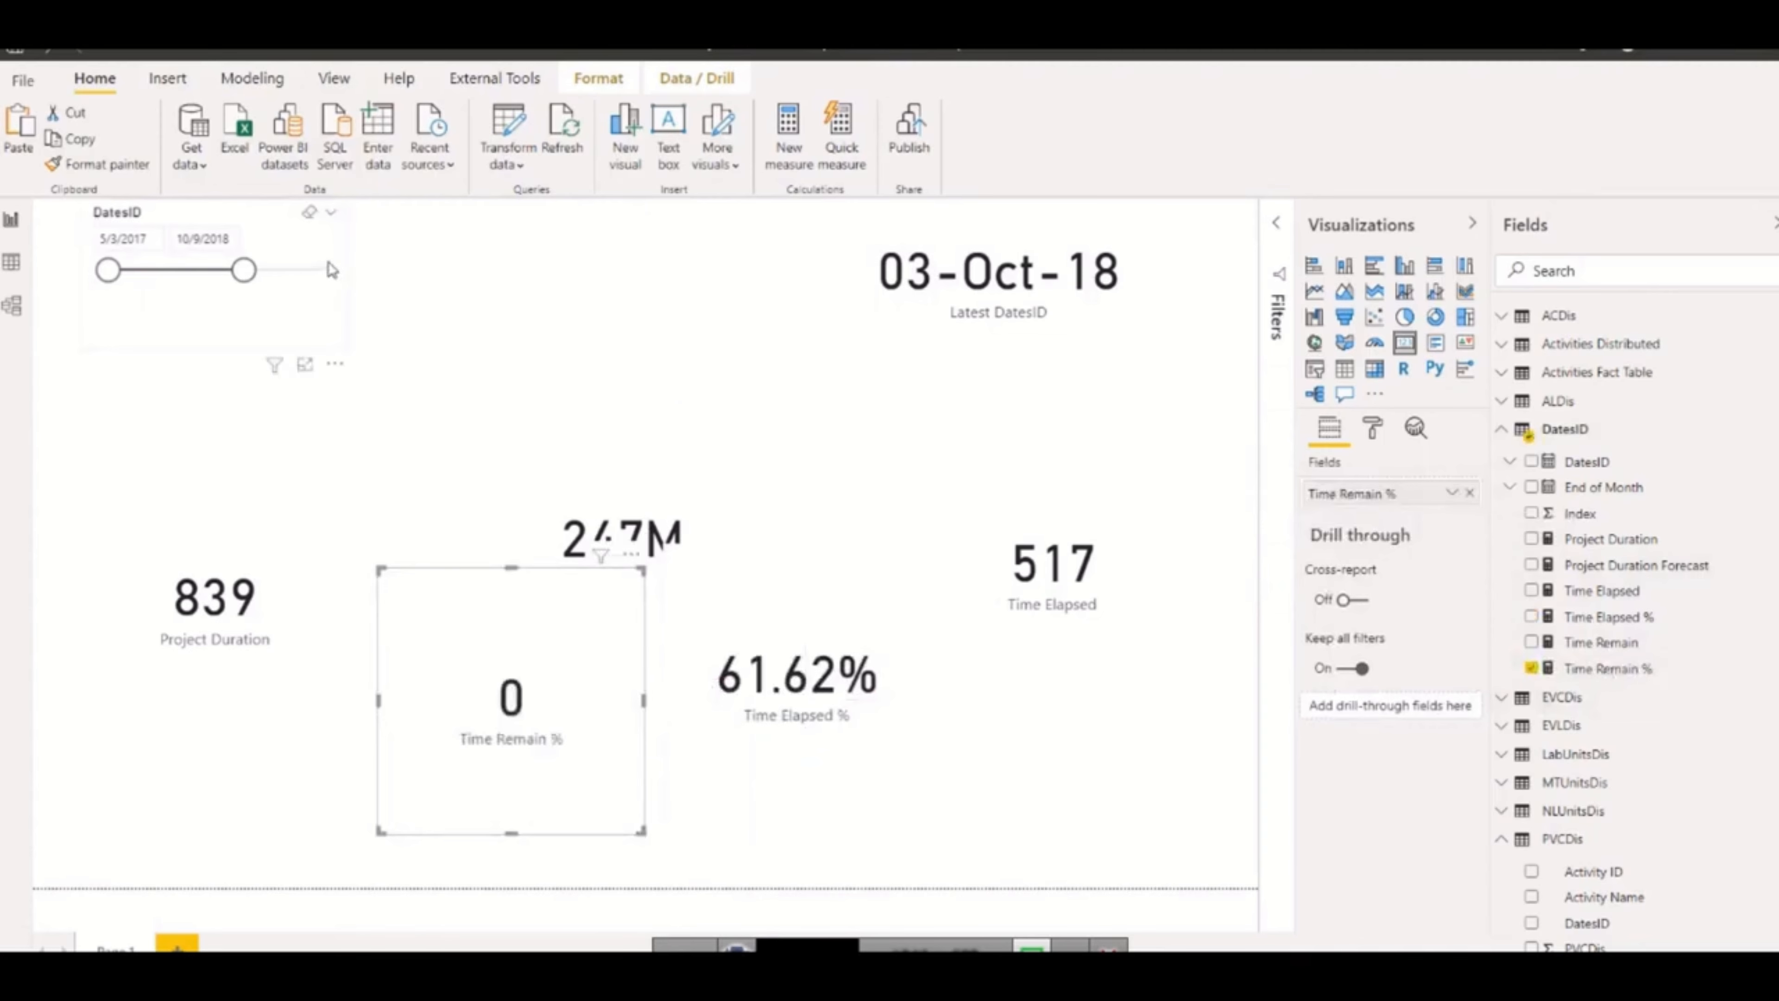
# Format the Time Remain % measure as a percentage with 2 decimal places
pyautogui.click(1603, 670)
pyautogui.click(314, 163)
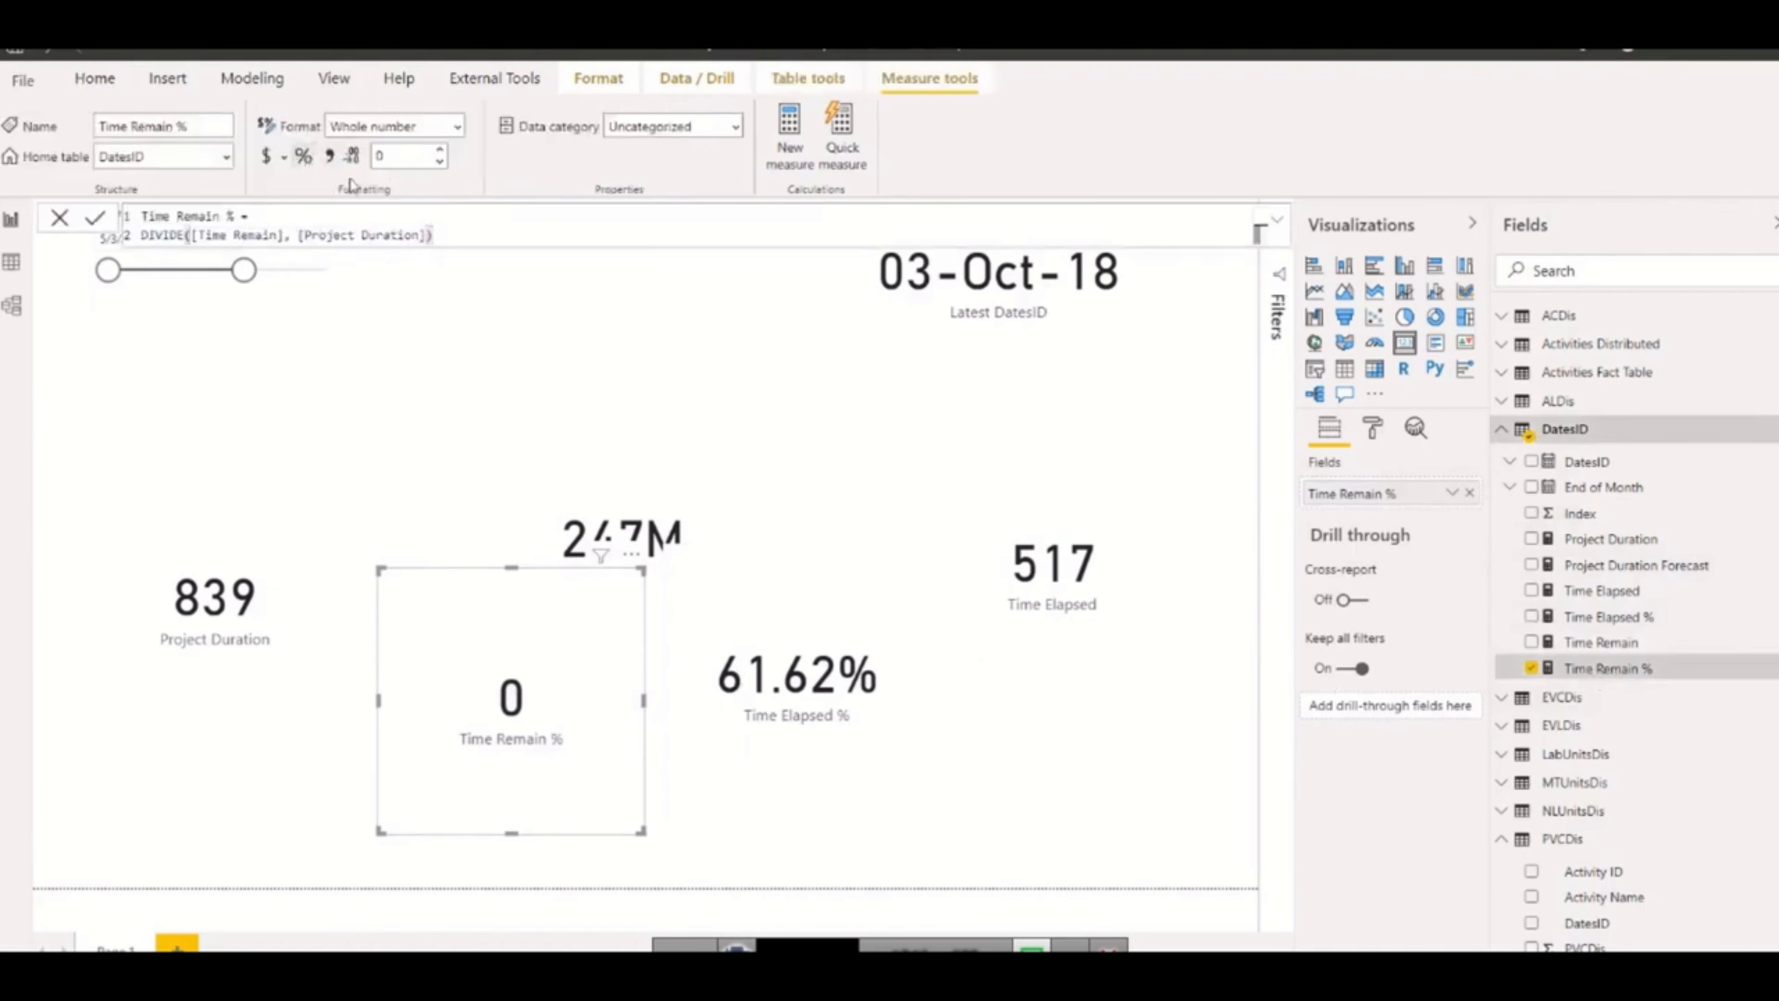
pyautogui.click(440, 150)
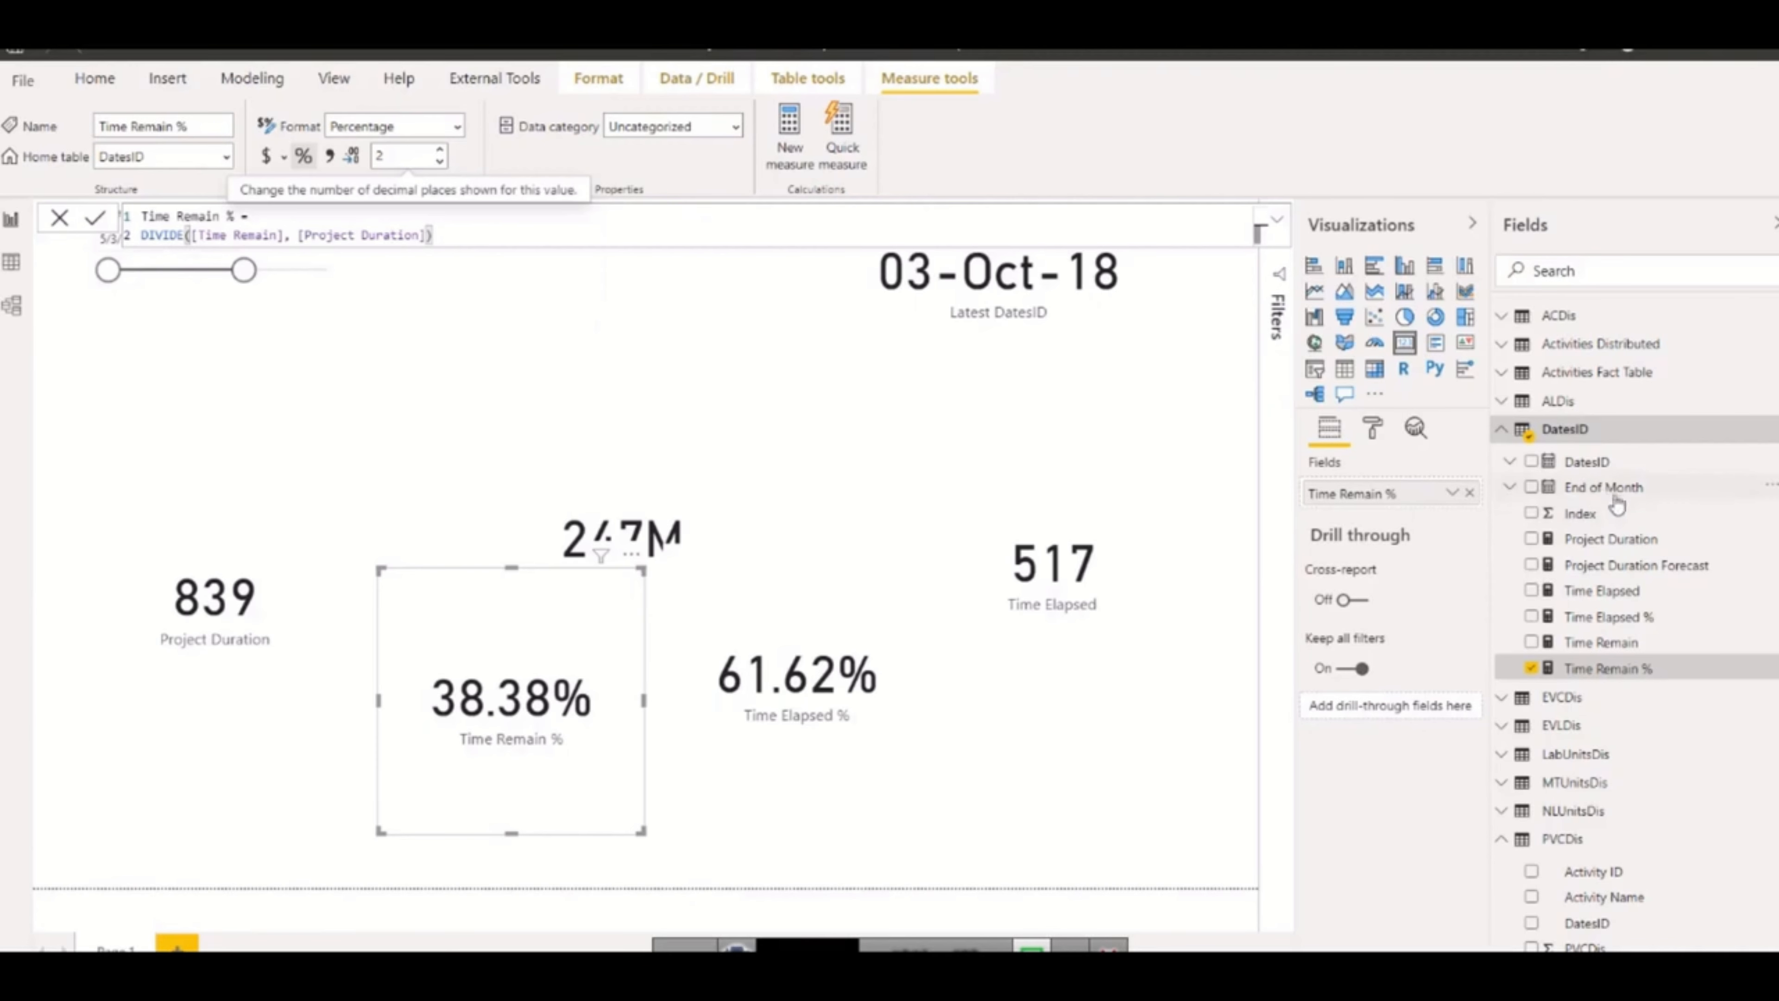
# Collapse the DatesID table, then move the Latest DatesID card to the page's upper-right corner and the date slicer to its upper-left corner
pyautogui.click(1500, 431)
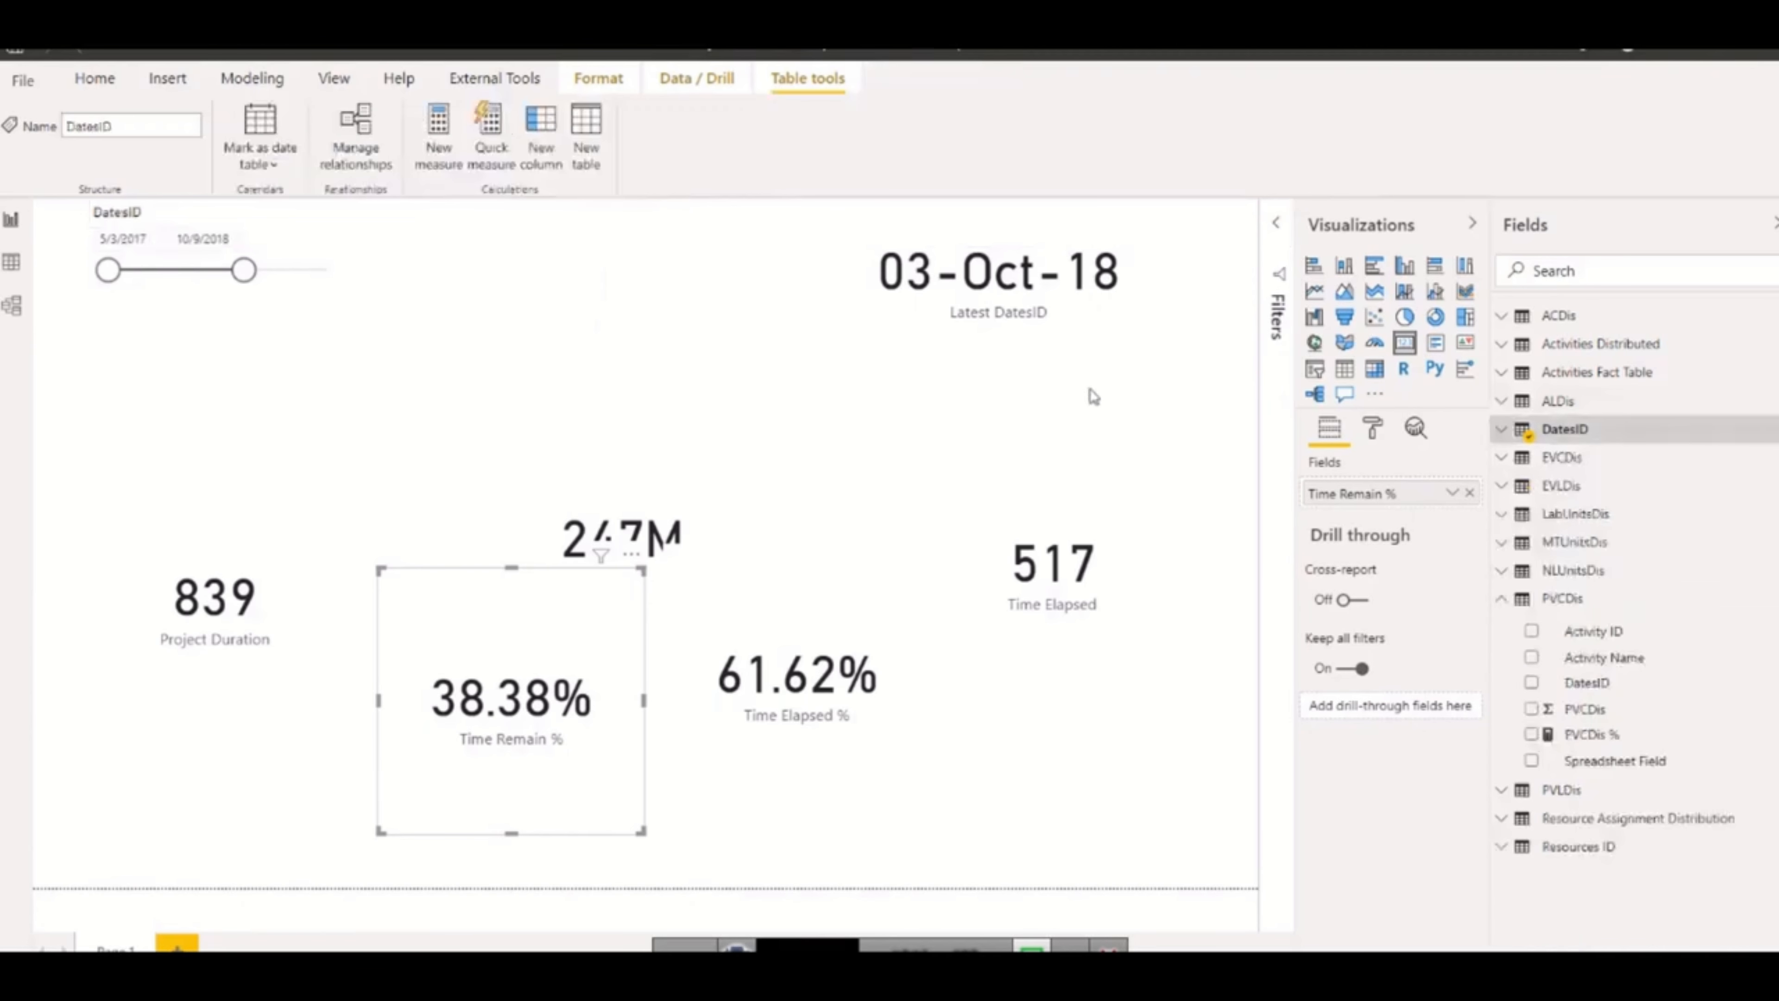
pyautogui.click(1047, 289)
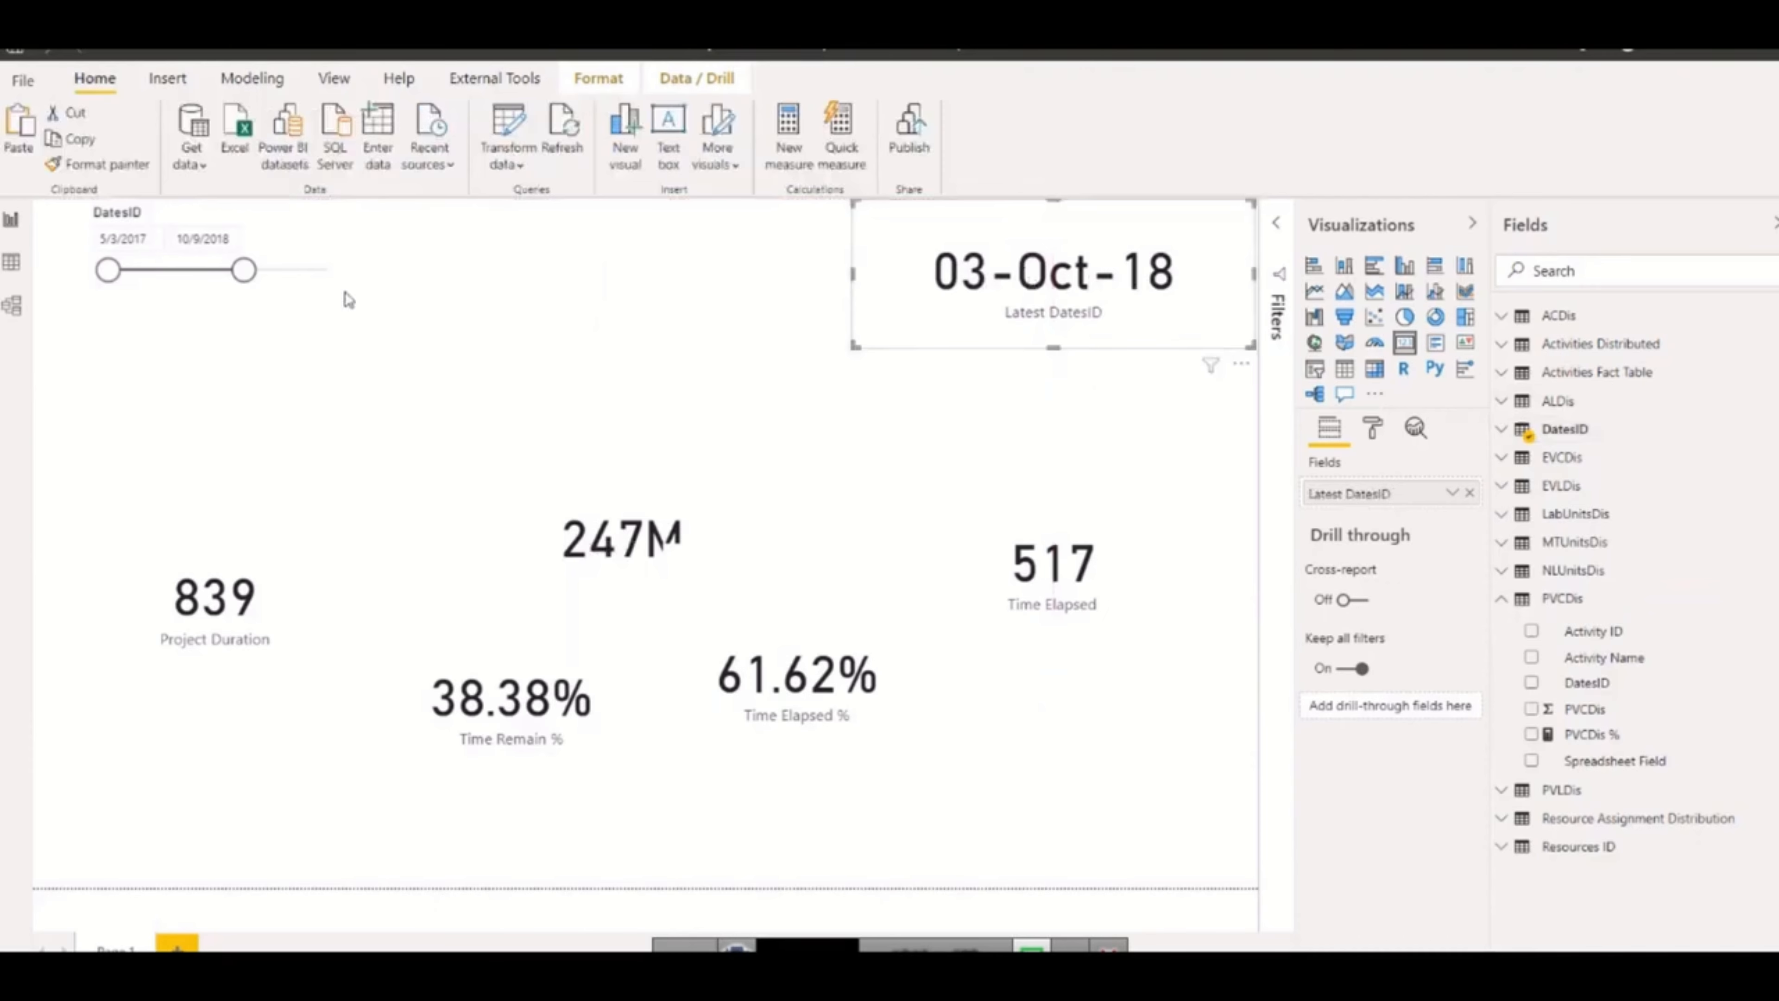
pyautogui.moveTo(308, 249); pyautogui.dragTo(261, 246)
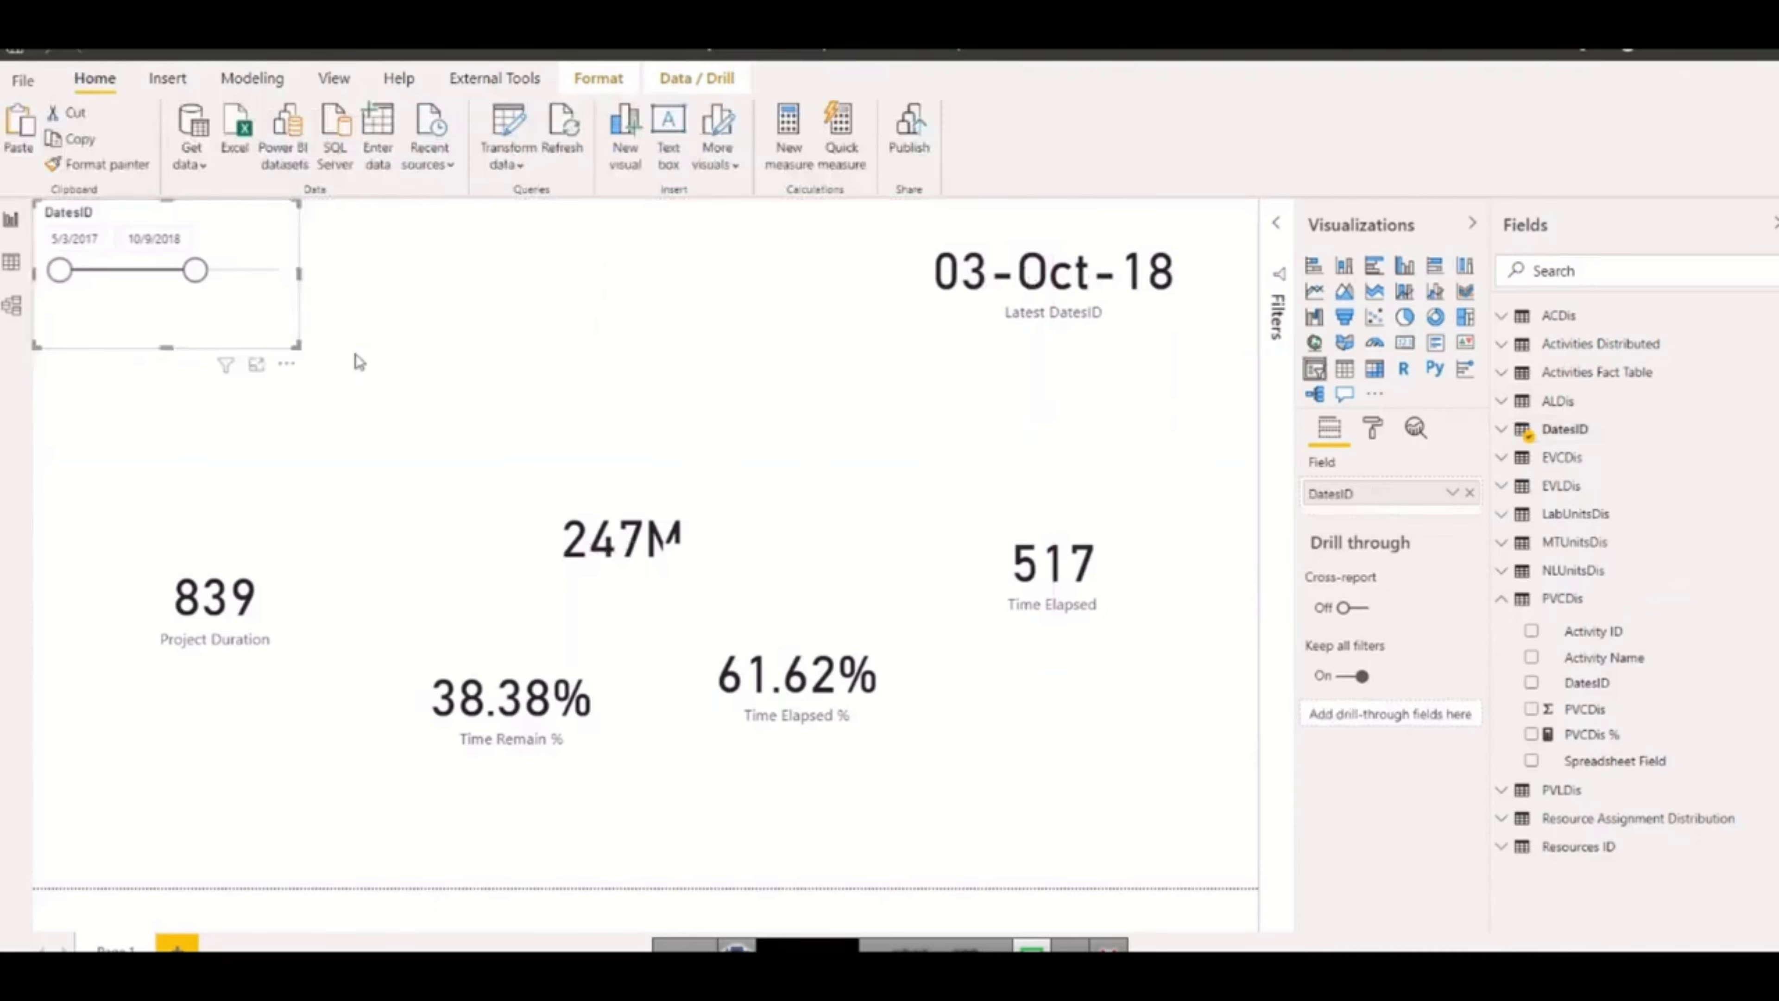
# Move the Time Elapsed %, Time Elapsed, Time Remain % and Project Duration cards lower on the page, spacing them apart
pyautogui.click(903, 701)
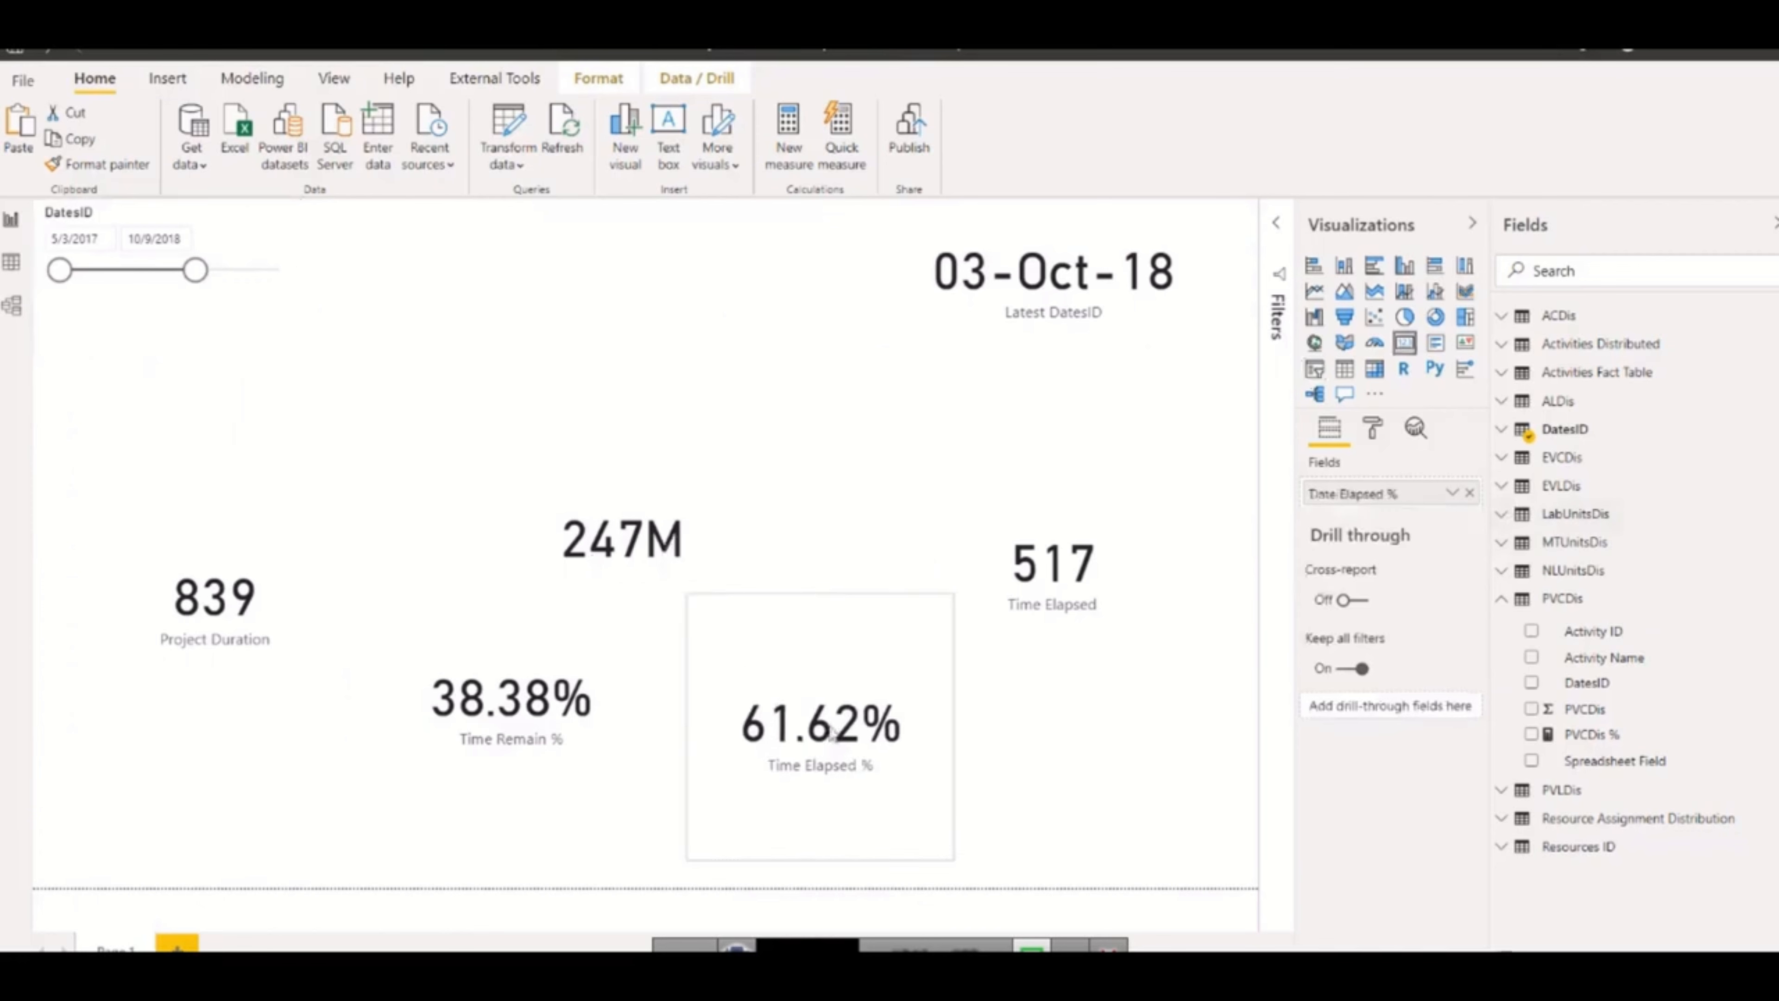
pyautogui.click(1001, 612)
pyautogui.moveTo(1001, 612); pyautogui.dragTo(1070, 644)
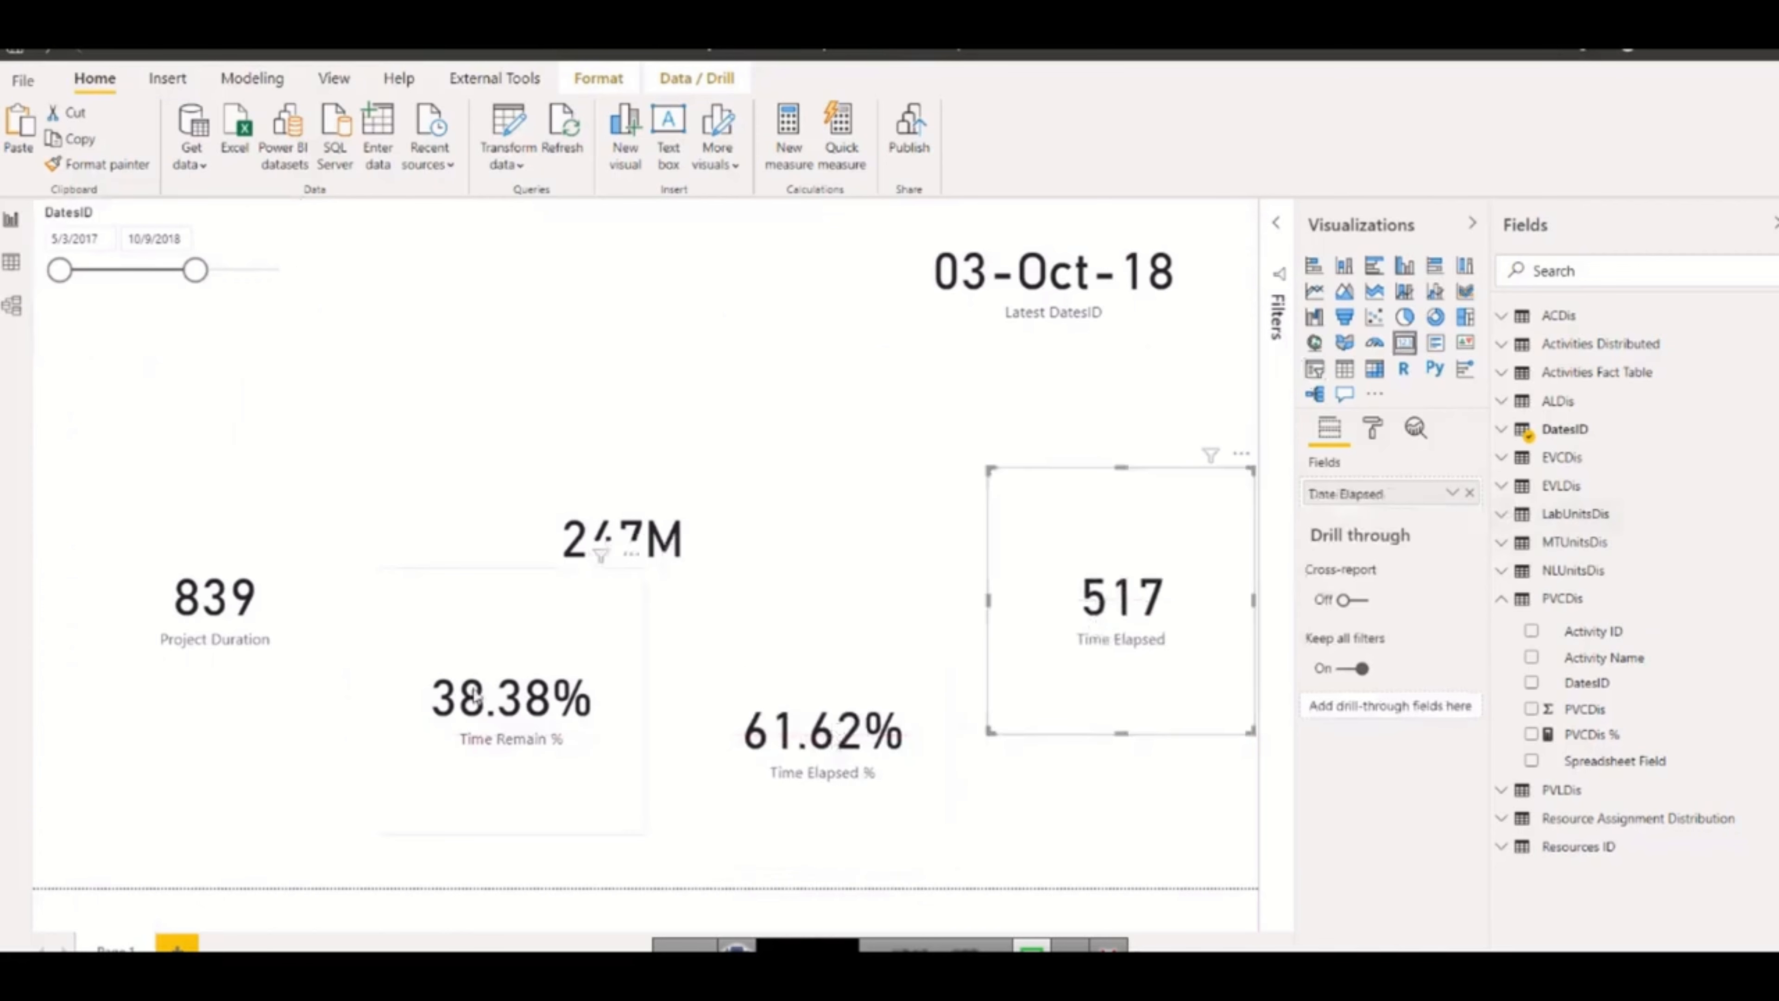
pyautogui.click(478, 716)
pyautogui.moveTo(478, 717); pyautogui.dragTo(463, 750)
pyautogui.click(234, 628)
pyautogui.moveTo(234, 628); pyautogui.dragTo(196, 691)
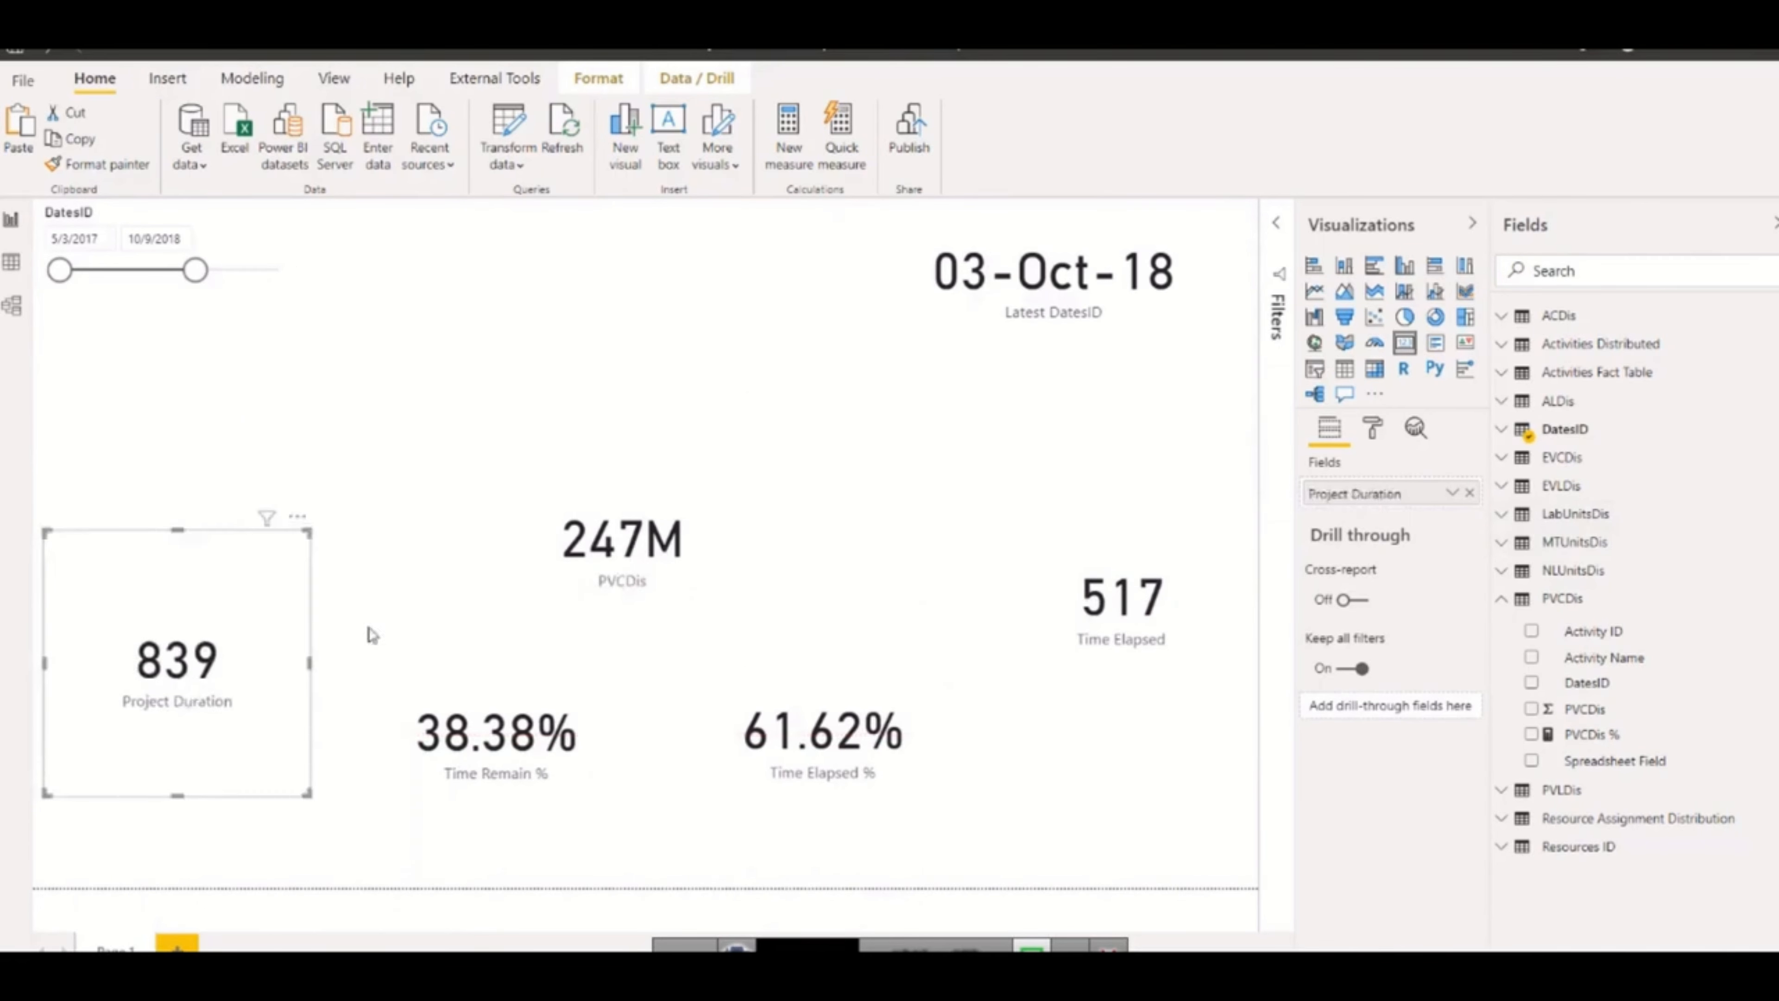
# Place the PVCDis card directly beneath the date slicer, and shrink the PVCDis and Project Duration cards
pyautogui.moveTo(599, 571); pyautogui.dragTo(133, 445)
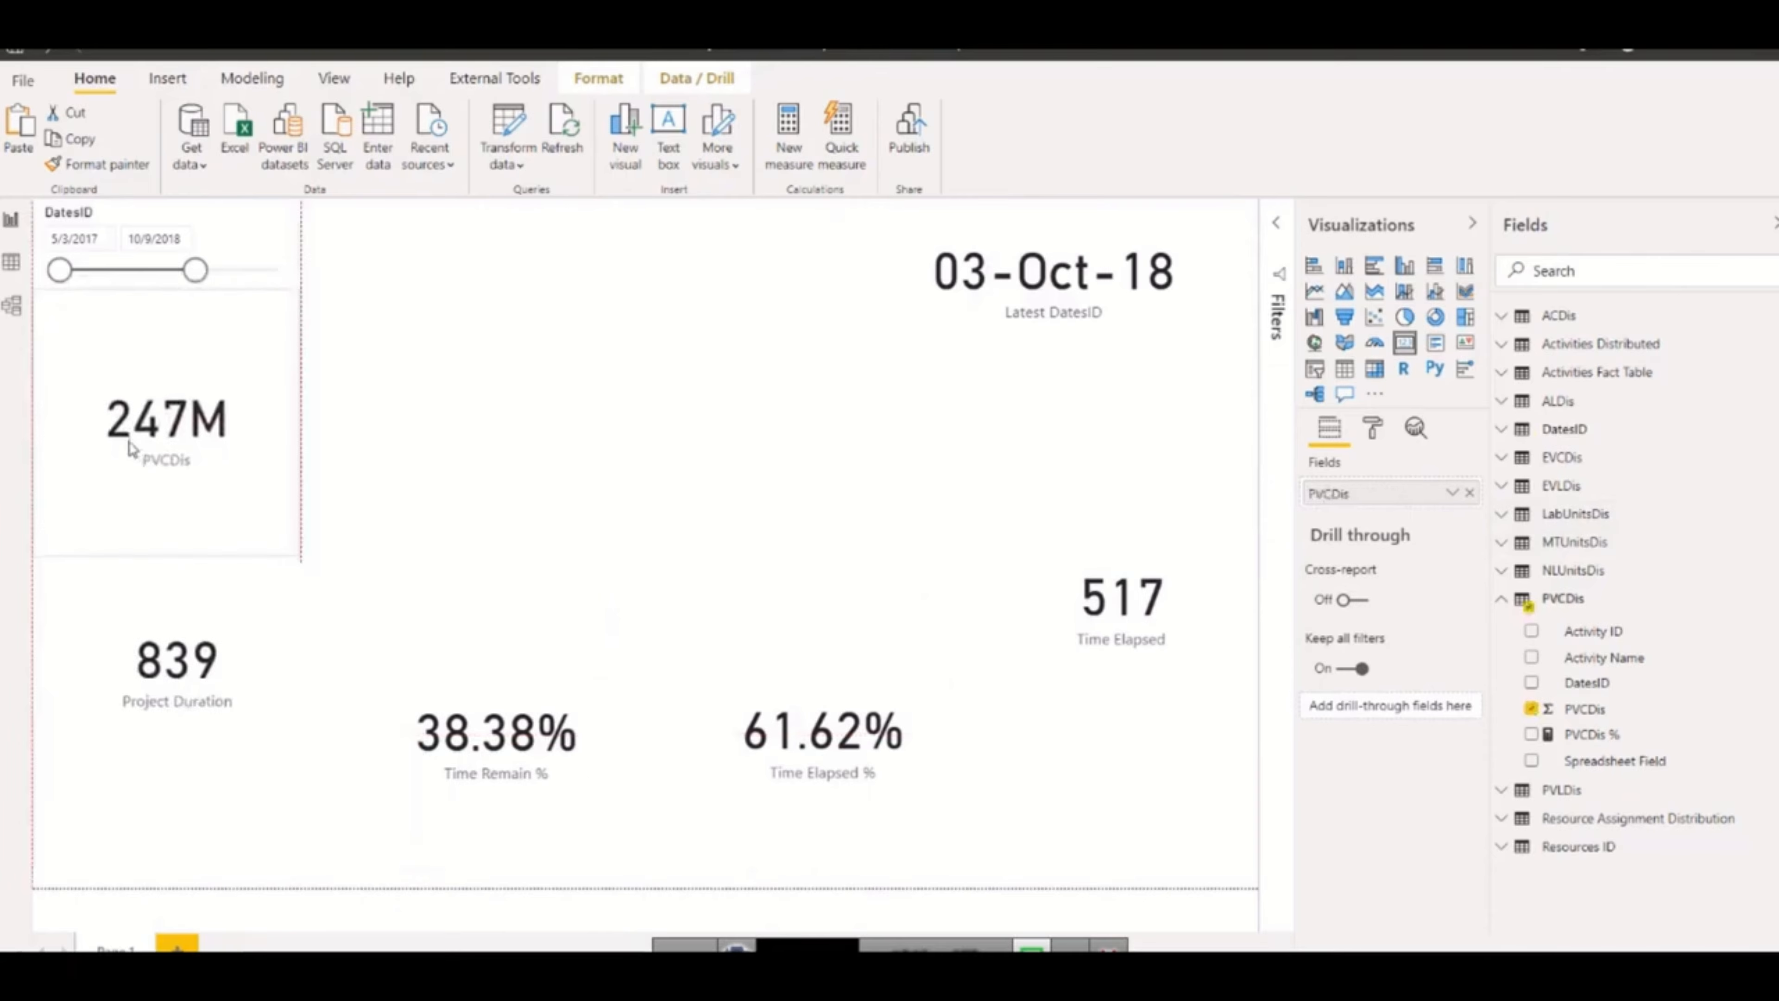
pyautogui.moveTo(300, 551); pyautogui.dragTo(283, 596)
pyautogui.click(210, 616)
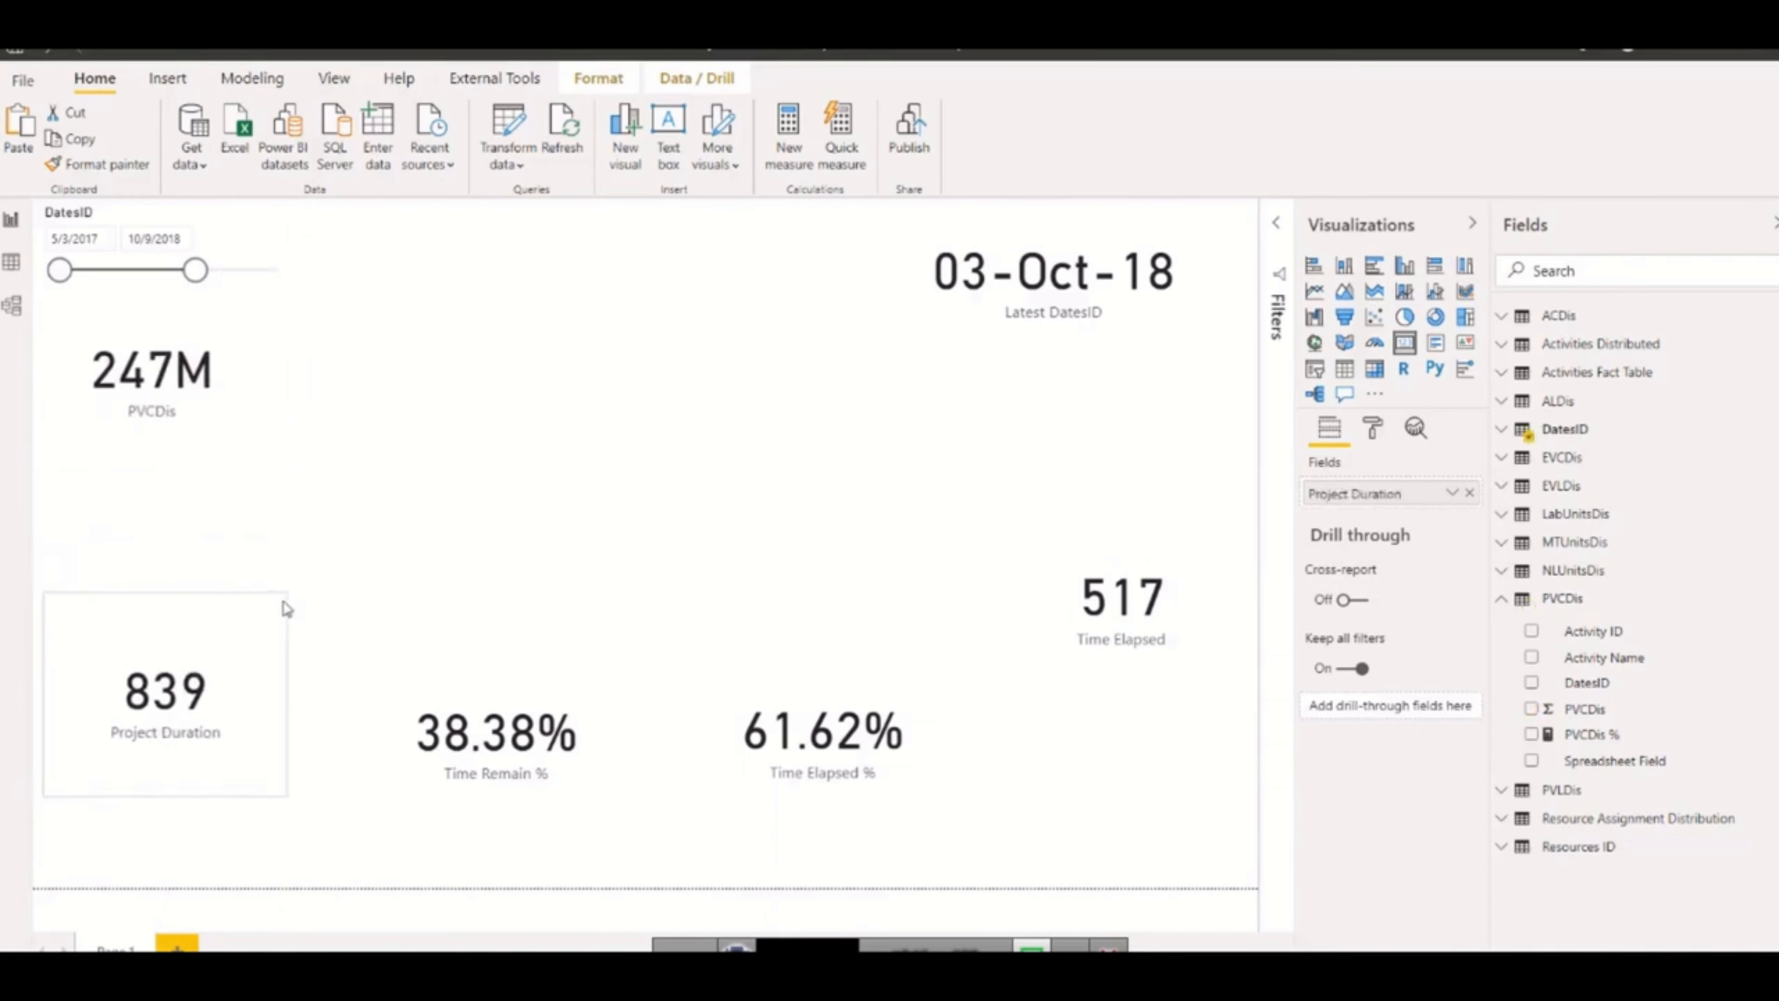
# Shrink the Time Remain %, Time Elapsed % and Time Elapsed cards and line them up along the page's lower edge
pyautogui.click(438, 701)
pyautogui.moveTo(625, 599); pyautogui.dragTo(626, 677)
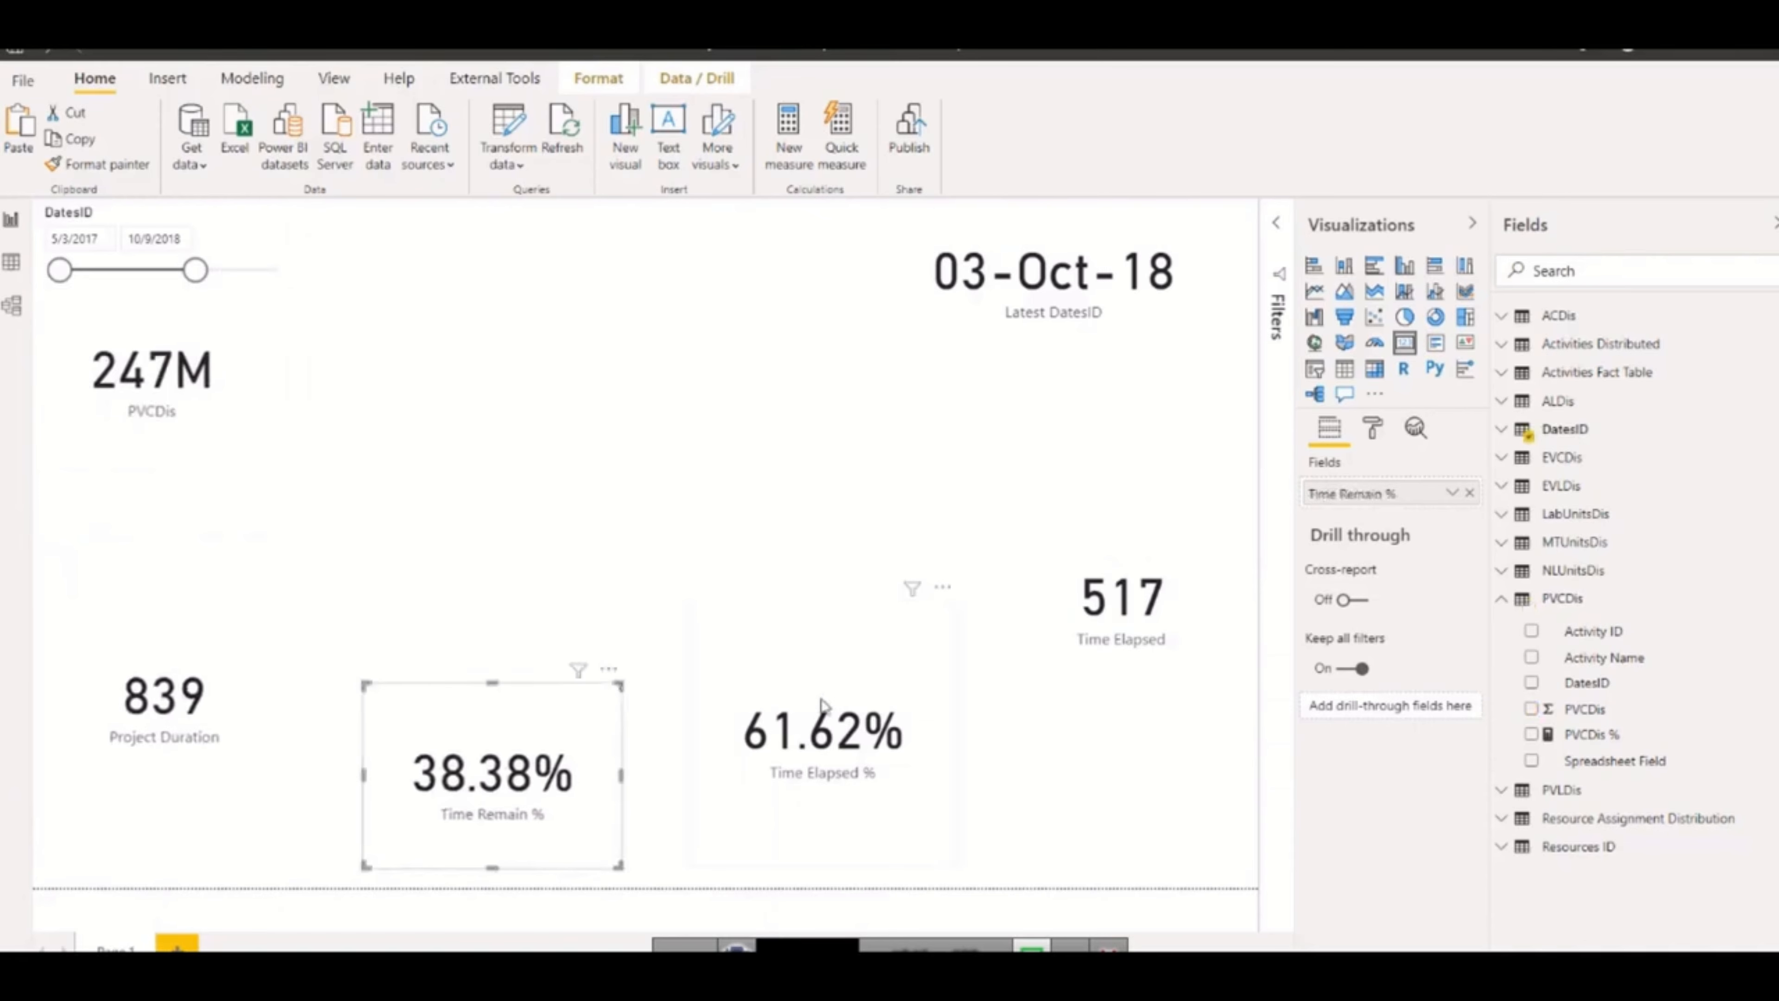
pyautogui.click(825, 708)
pyautogui.moveTo(954, 602); pyautogui.dragTo(925, 707)
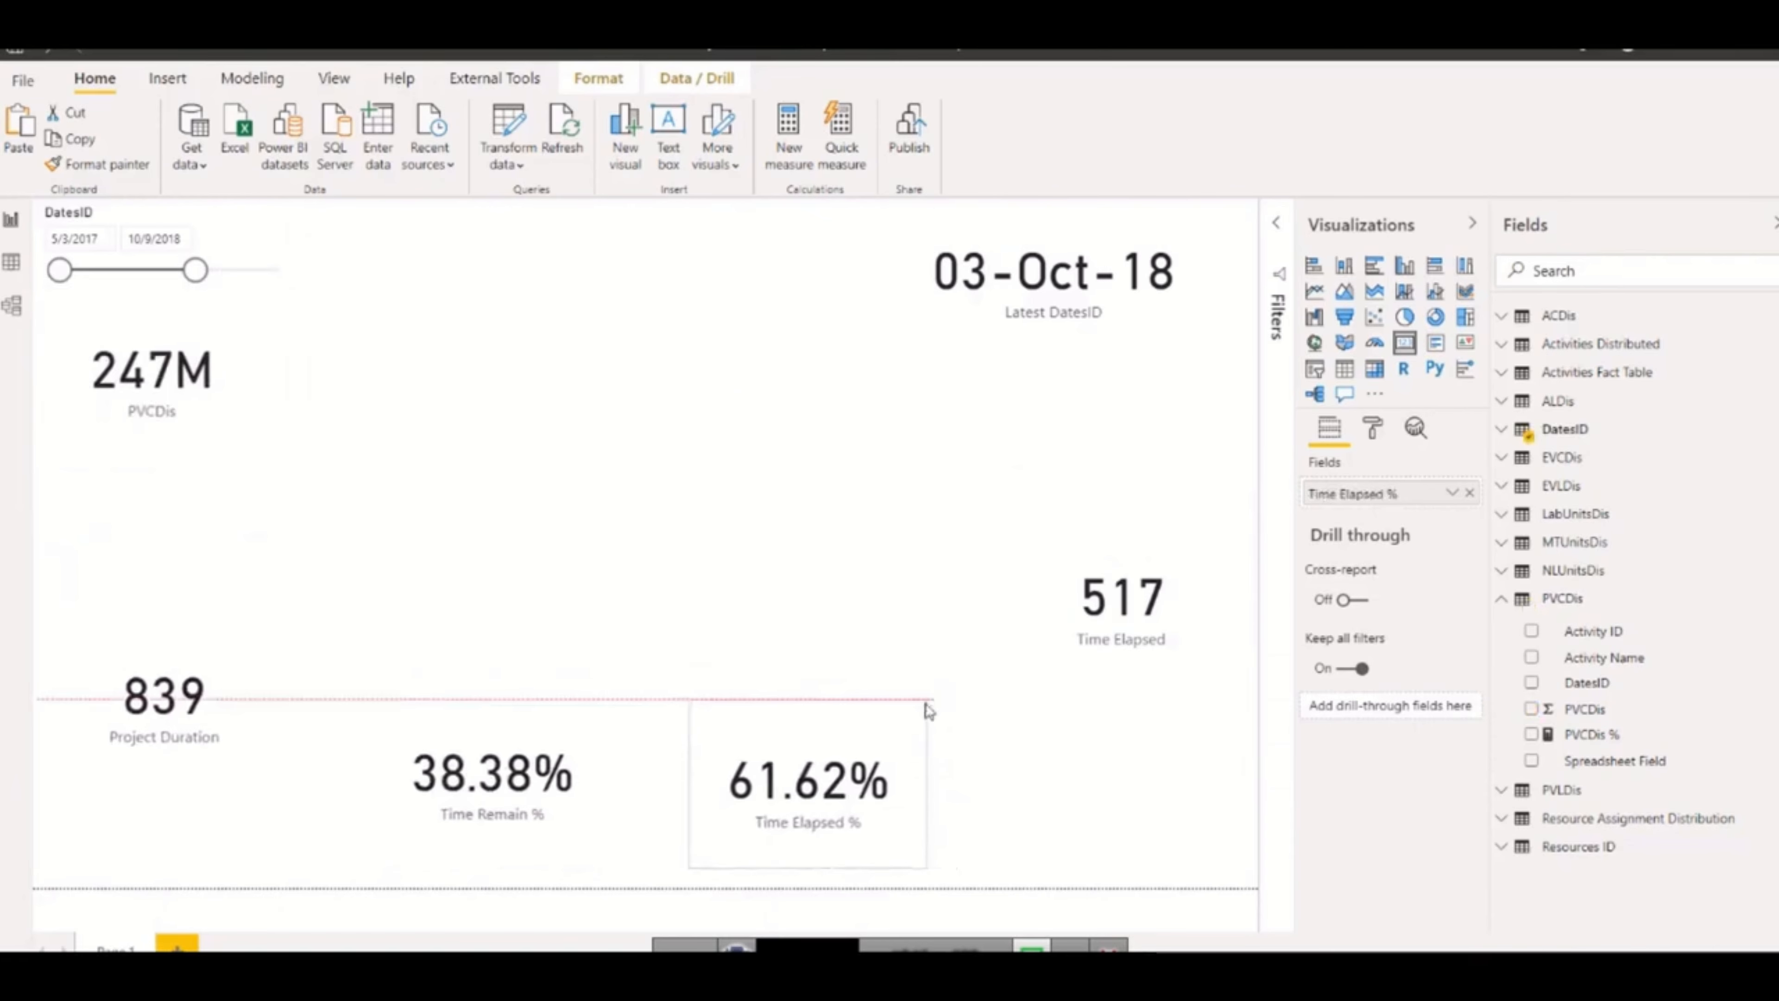
pyautogui.moveTo(1064, 647); pyautogui.dragTo(1064, 757)
pyautogui.moveTo(987, 576); pyautogui.dragTo(989, 679)
pyautogui.click(506, 473)
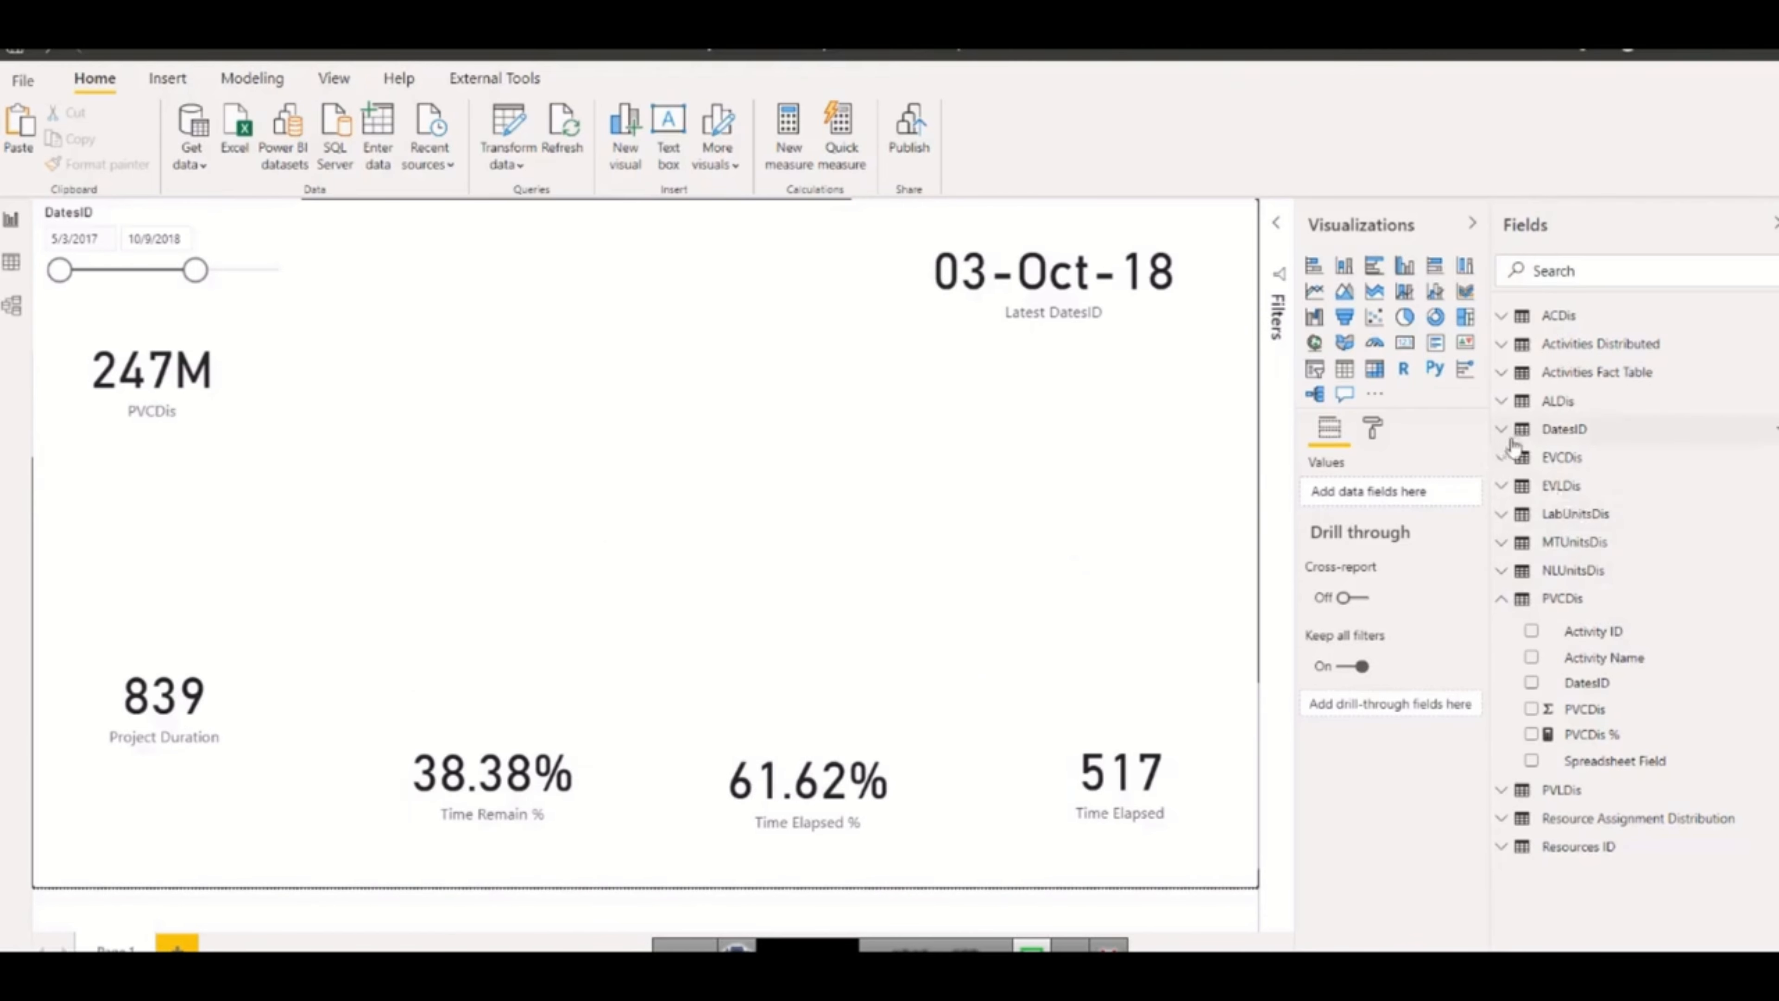
# Duplicate the Time Elapsed card below the Latest DatesID card and replace its field with Count Activity from Activities Fact Table
pyautogui.click(1503, 379)
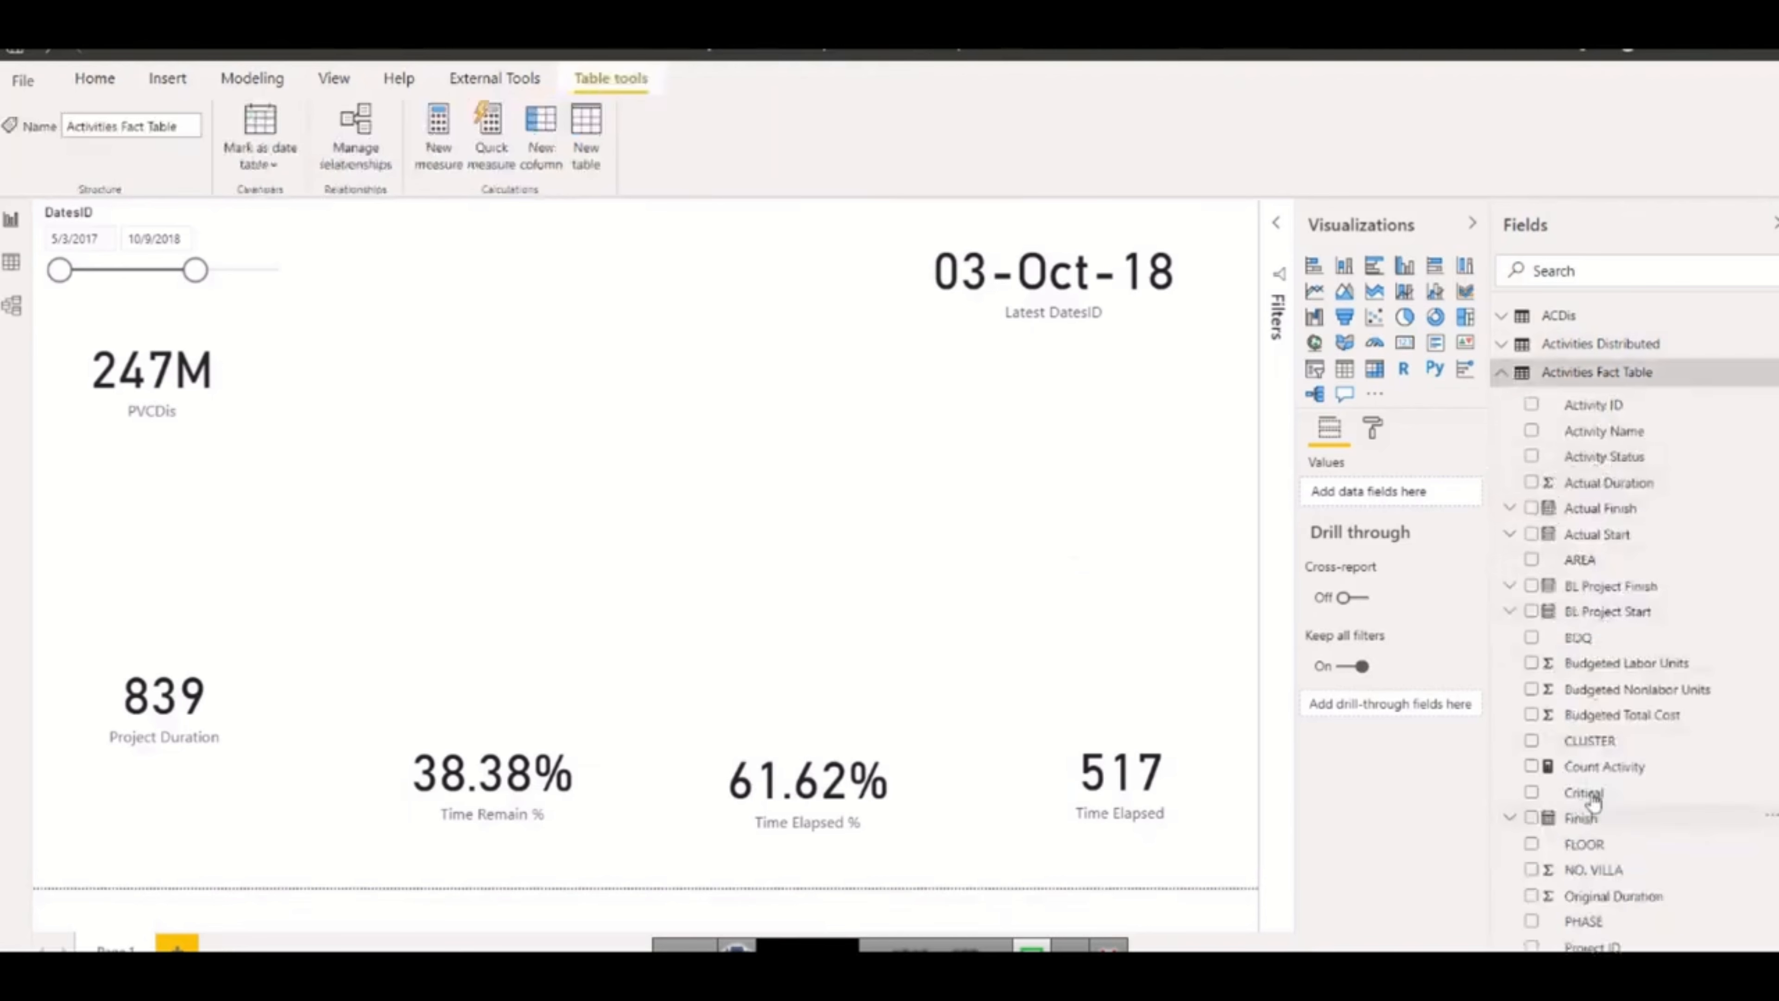
pyautogui.click(1179, 766)
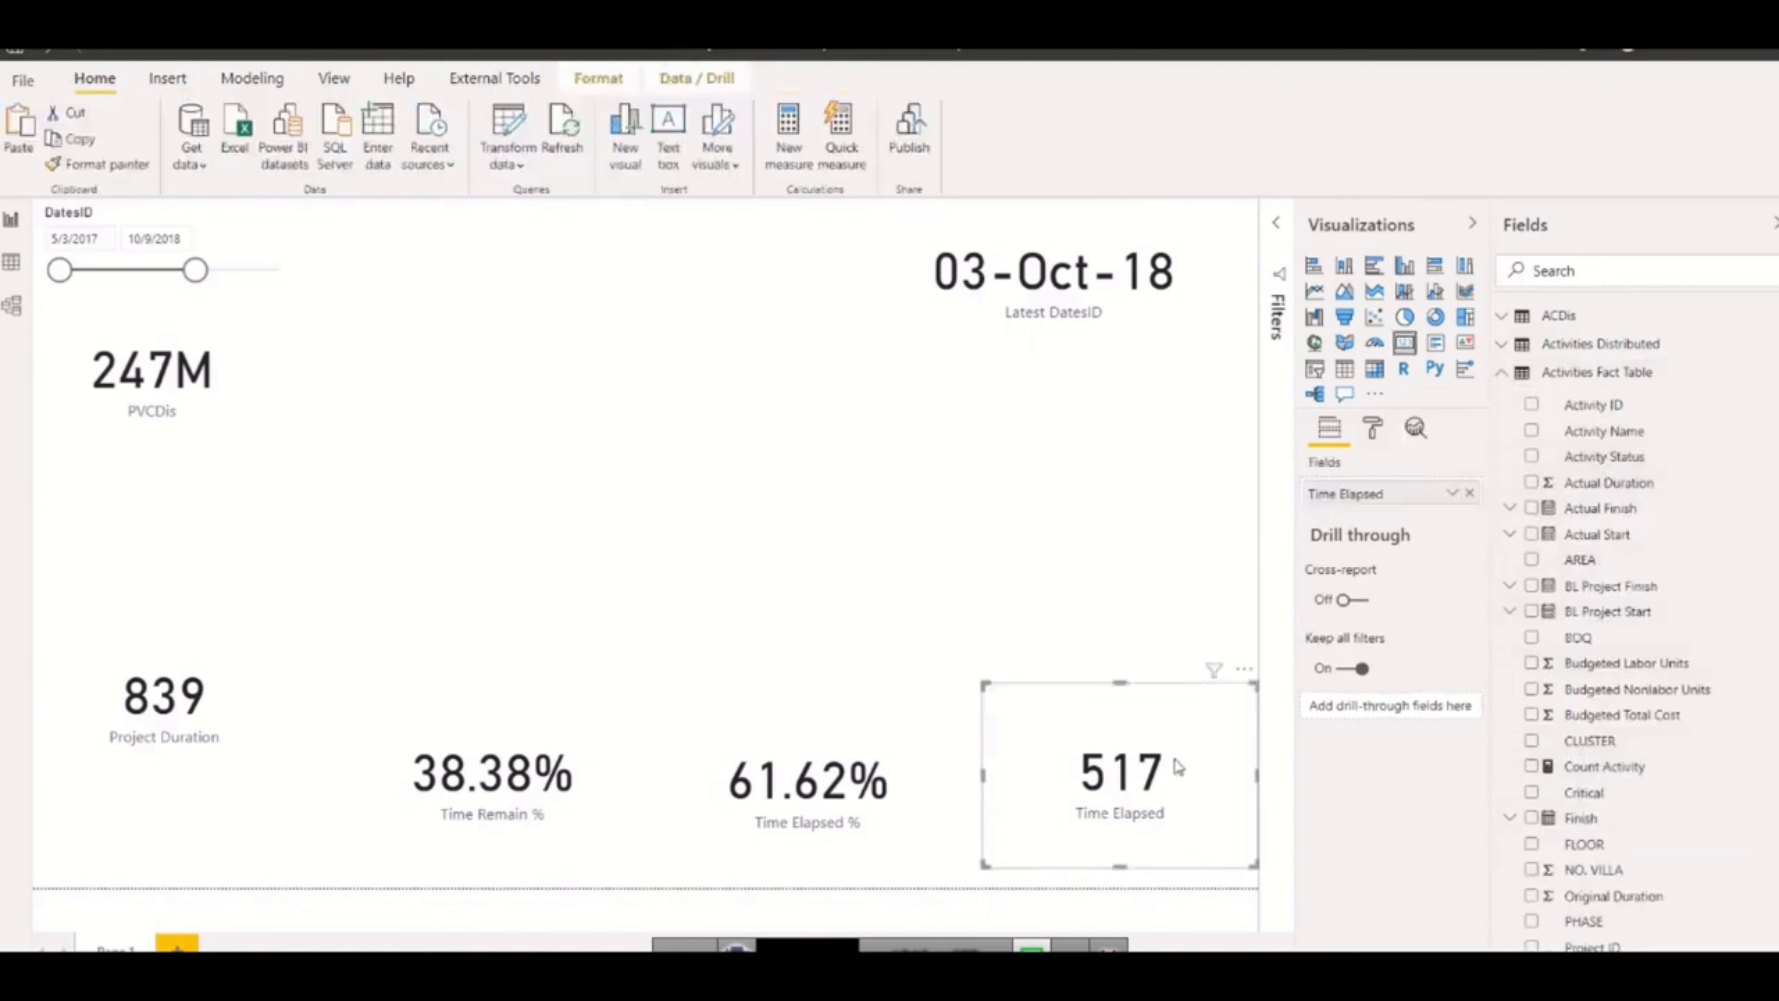
pyautogui.hotkey('ctrl', 'c')
pyautogui.hotkey('ctrl', 'v')
pyautogui.moveTo(1141, 771); pyautogui.dragTo(989, 484)
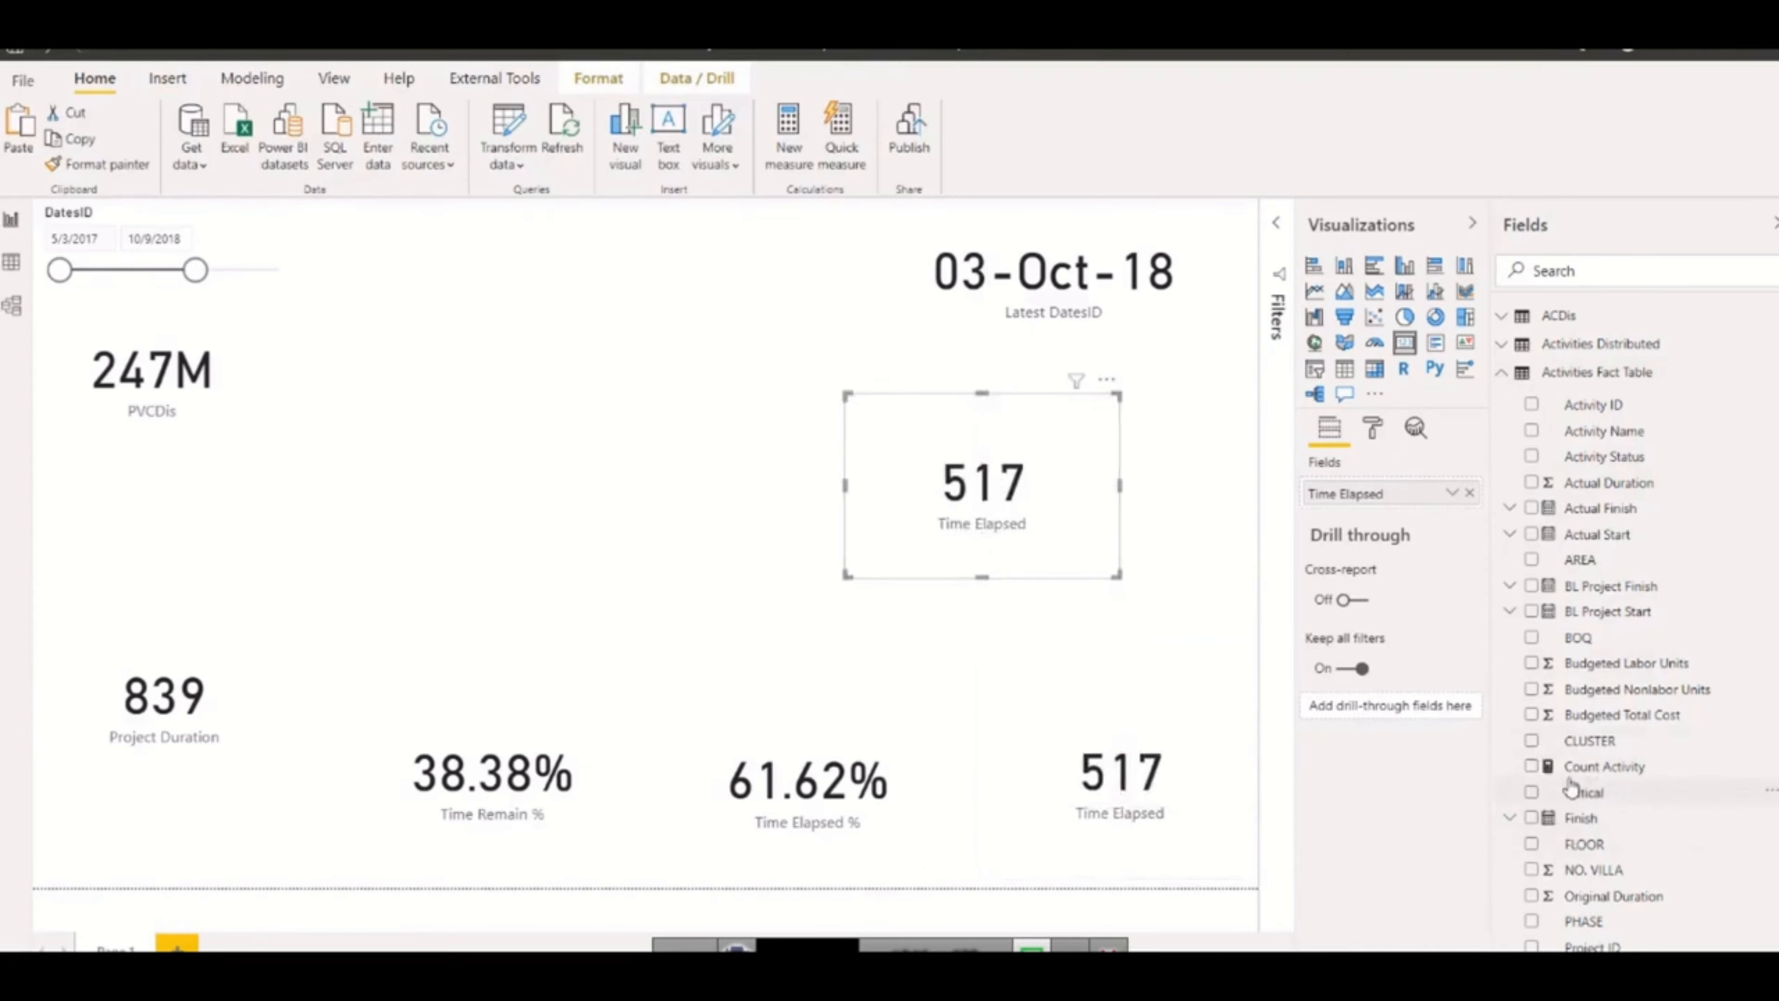
pyautogui.click(1469, 492)
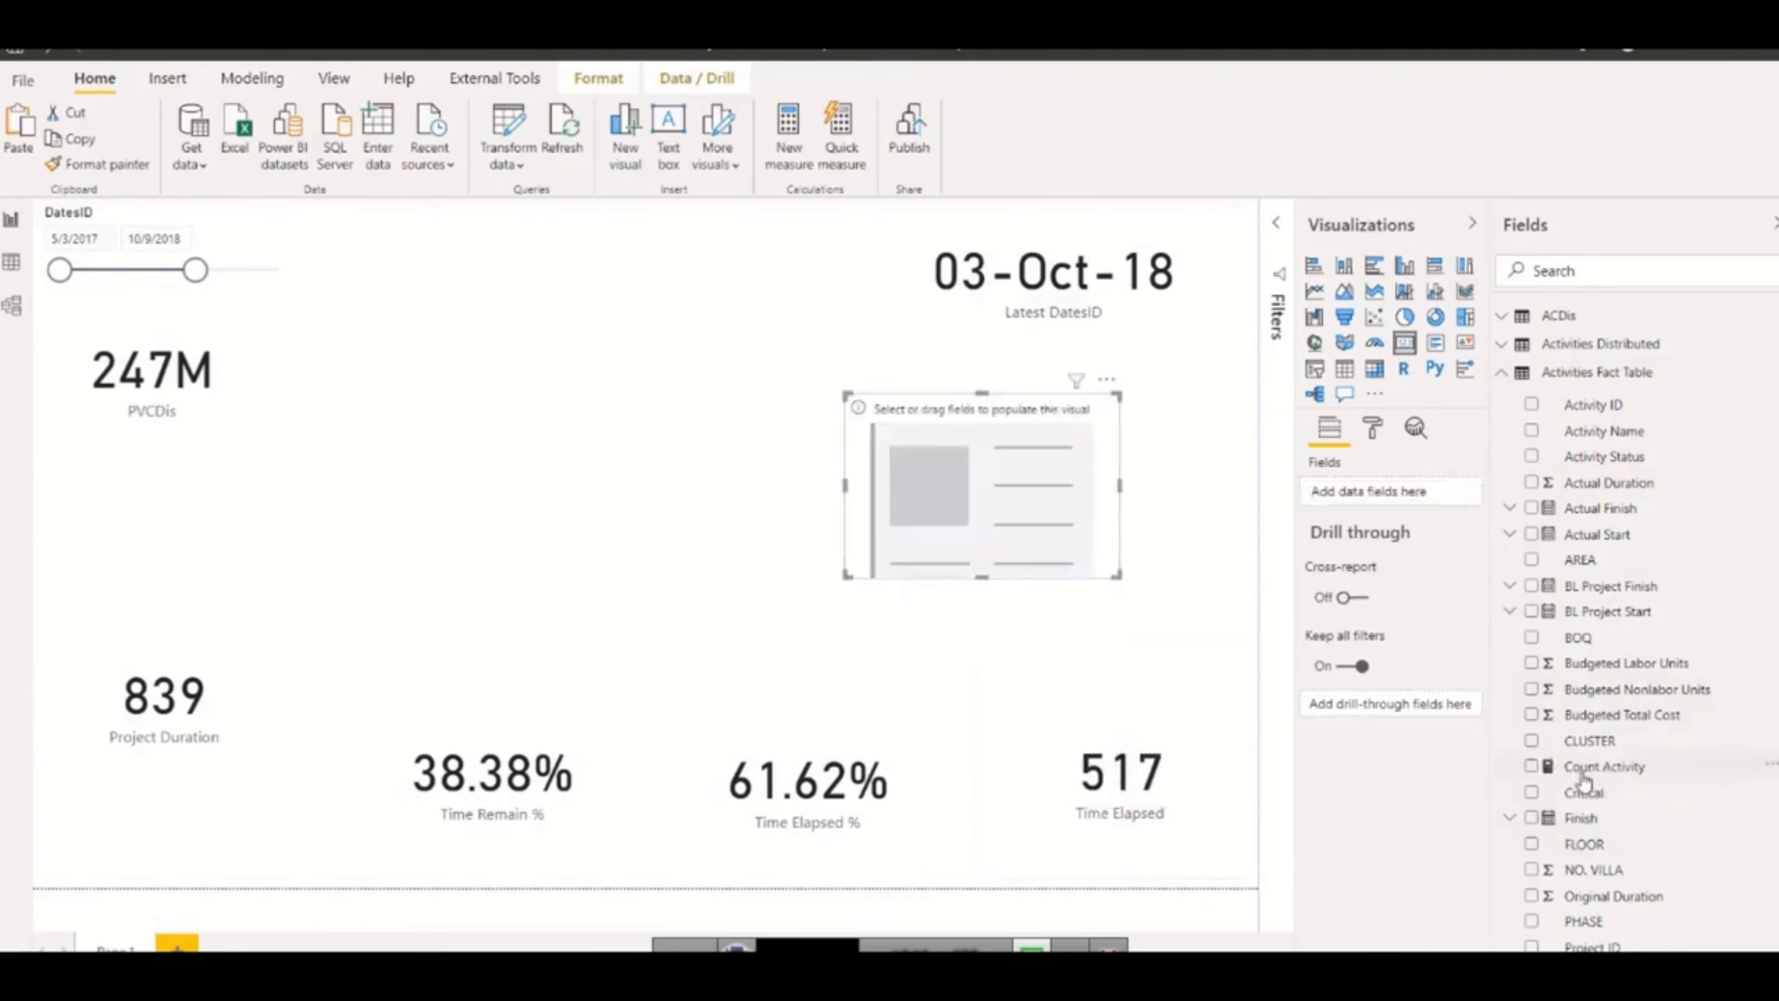
pyautogui.moveTo(1585, 776); pyautogui.dragTo(1345, 491)
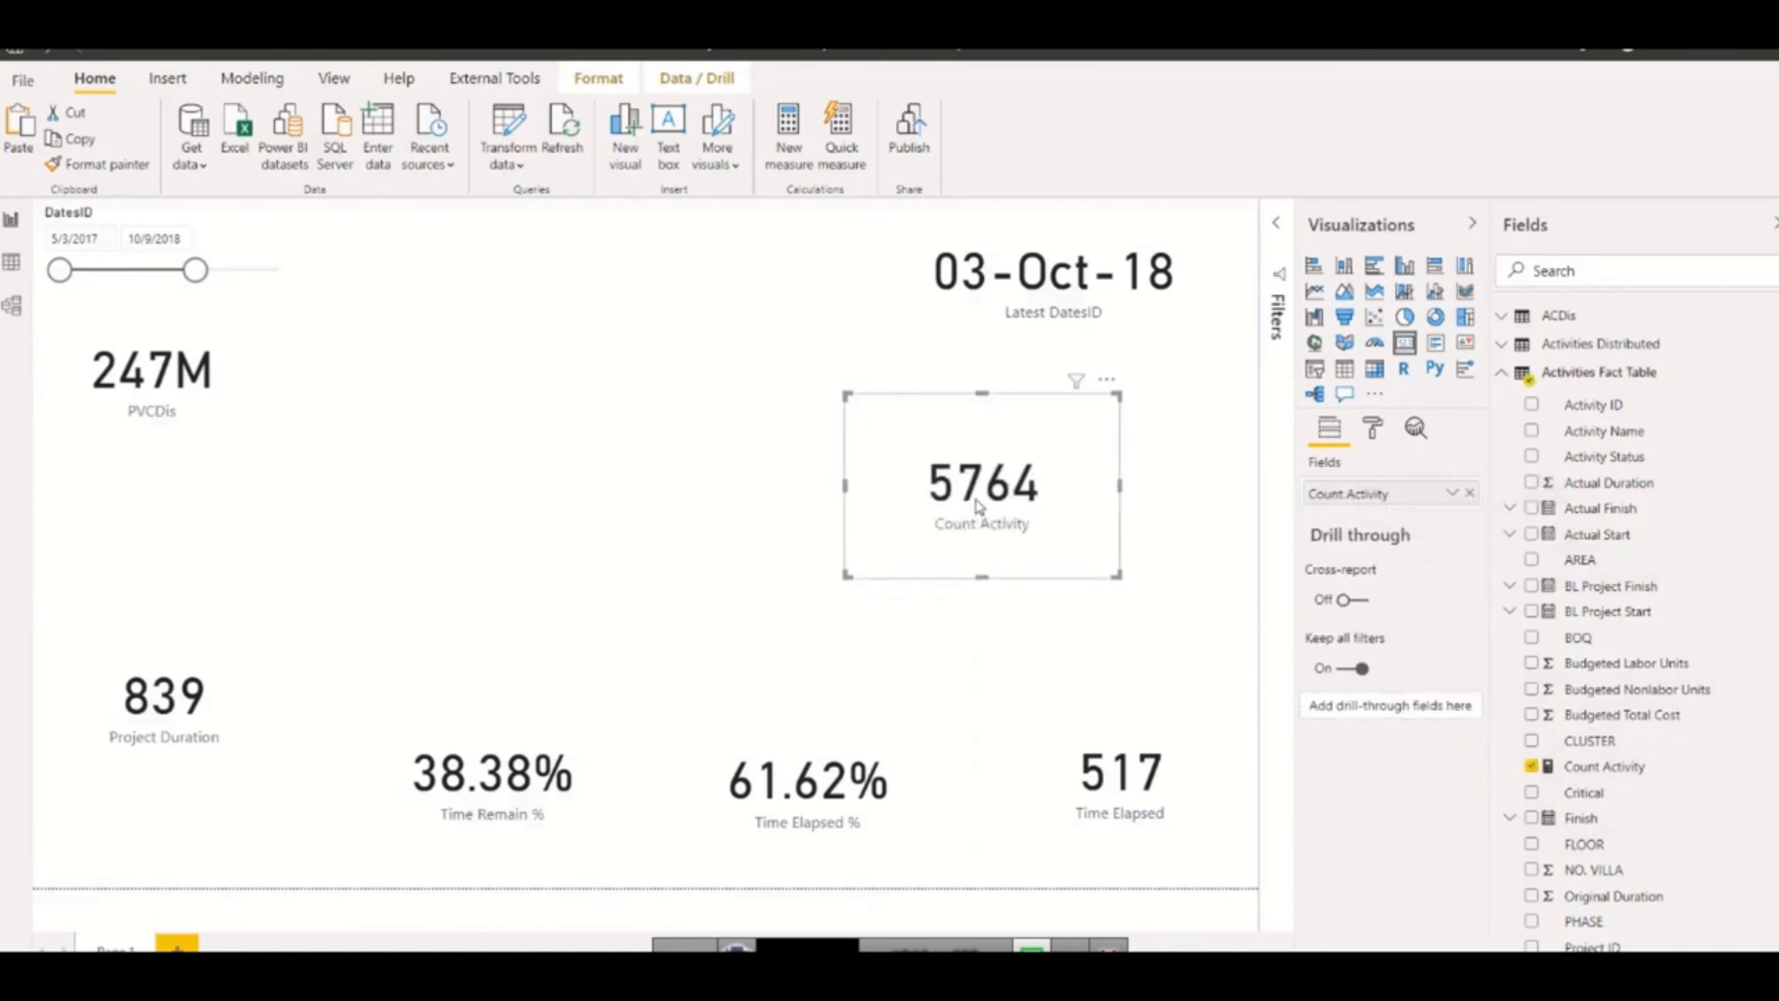
# Add another card copy beside the Count Activity card and set its field to Activity ID summarized by Count
pyautogui.moveTo(977, 508); pyautogui.dragTo(721, 454)
pyautogui.hotkey('ctrl', 'v')
pyautogui.click(1469, 492)
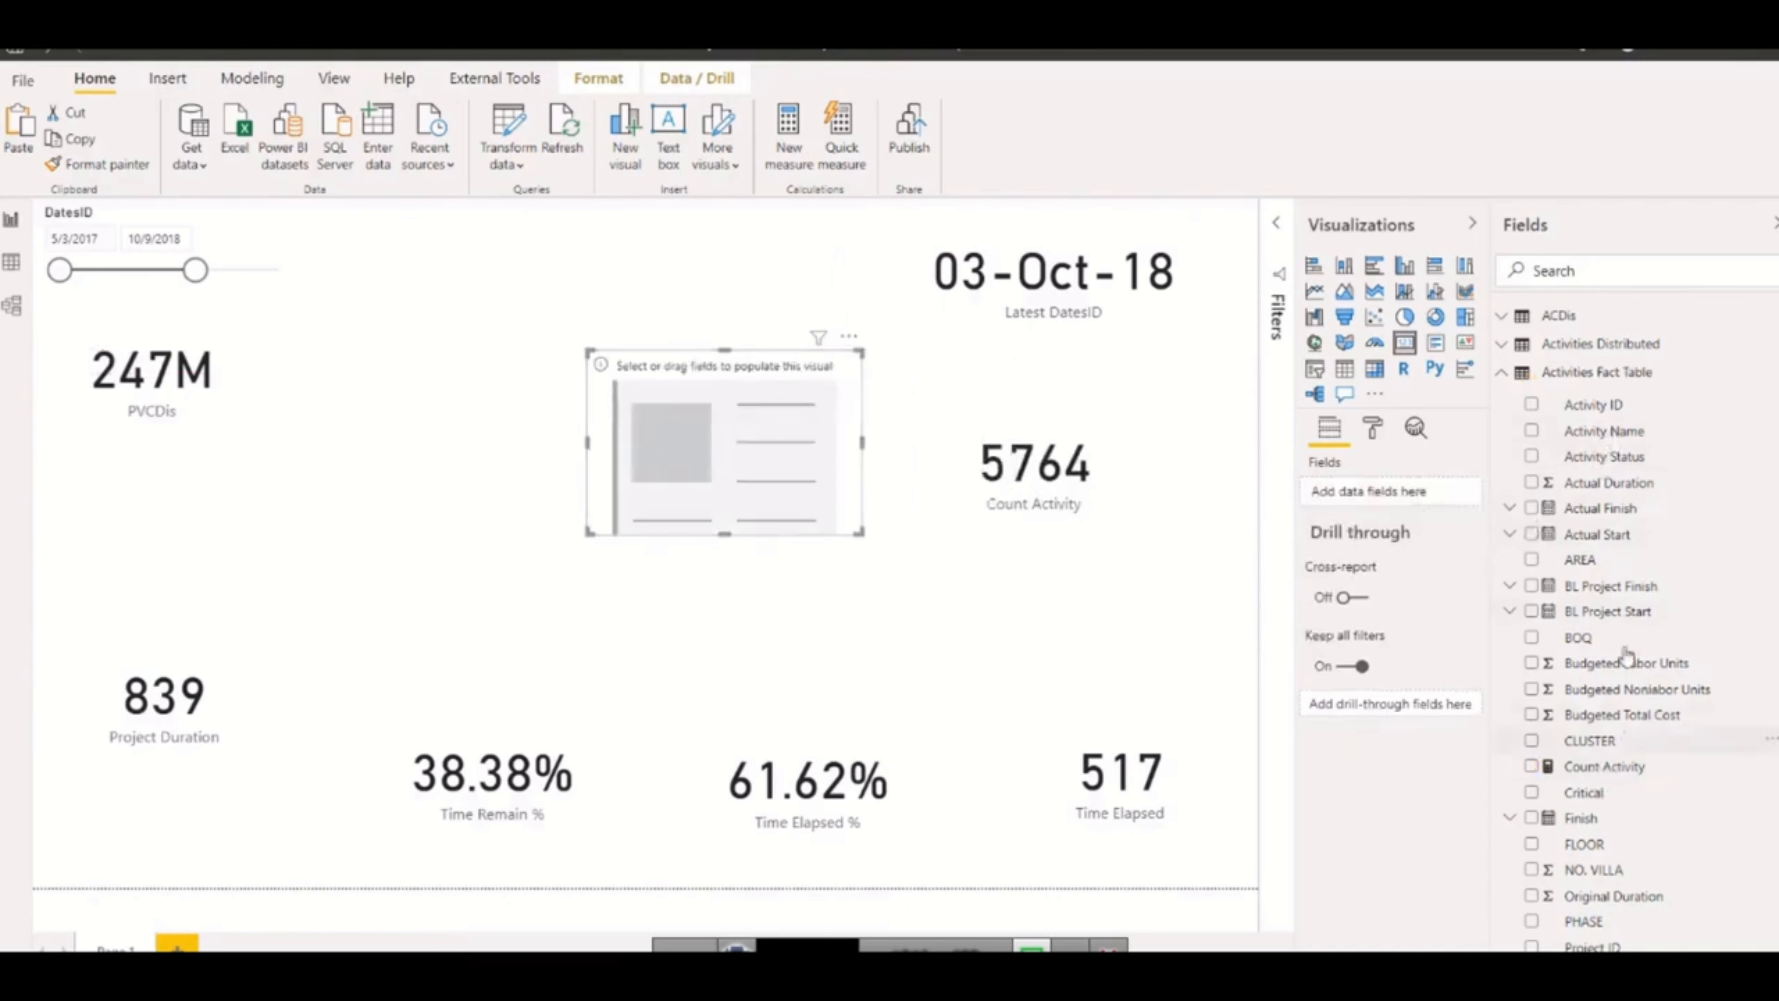
pyautogui.moveTo(1608, 413); pyautogui.dragTo(1302, 490)
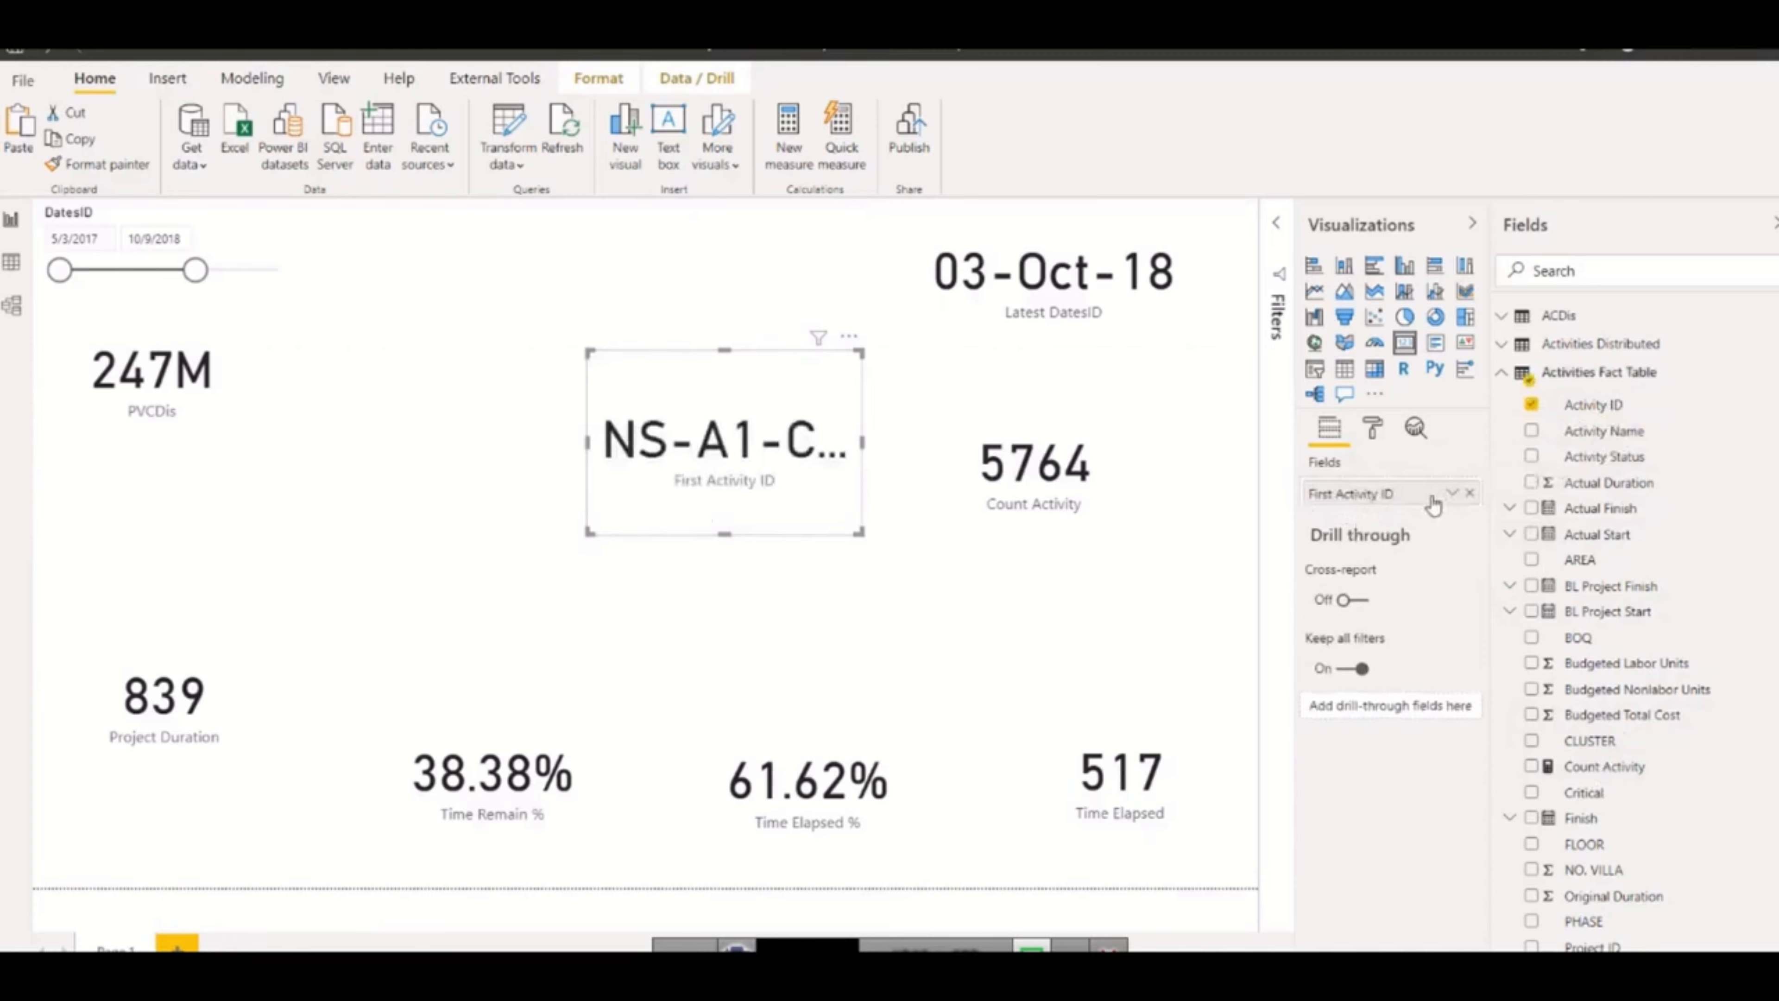
pyautogui.click(1453, 493)
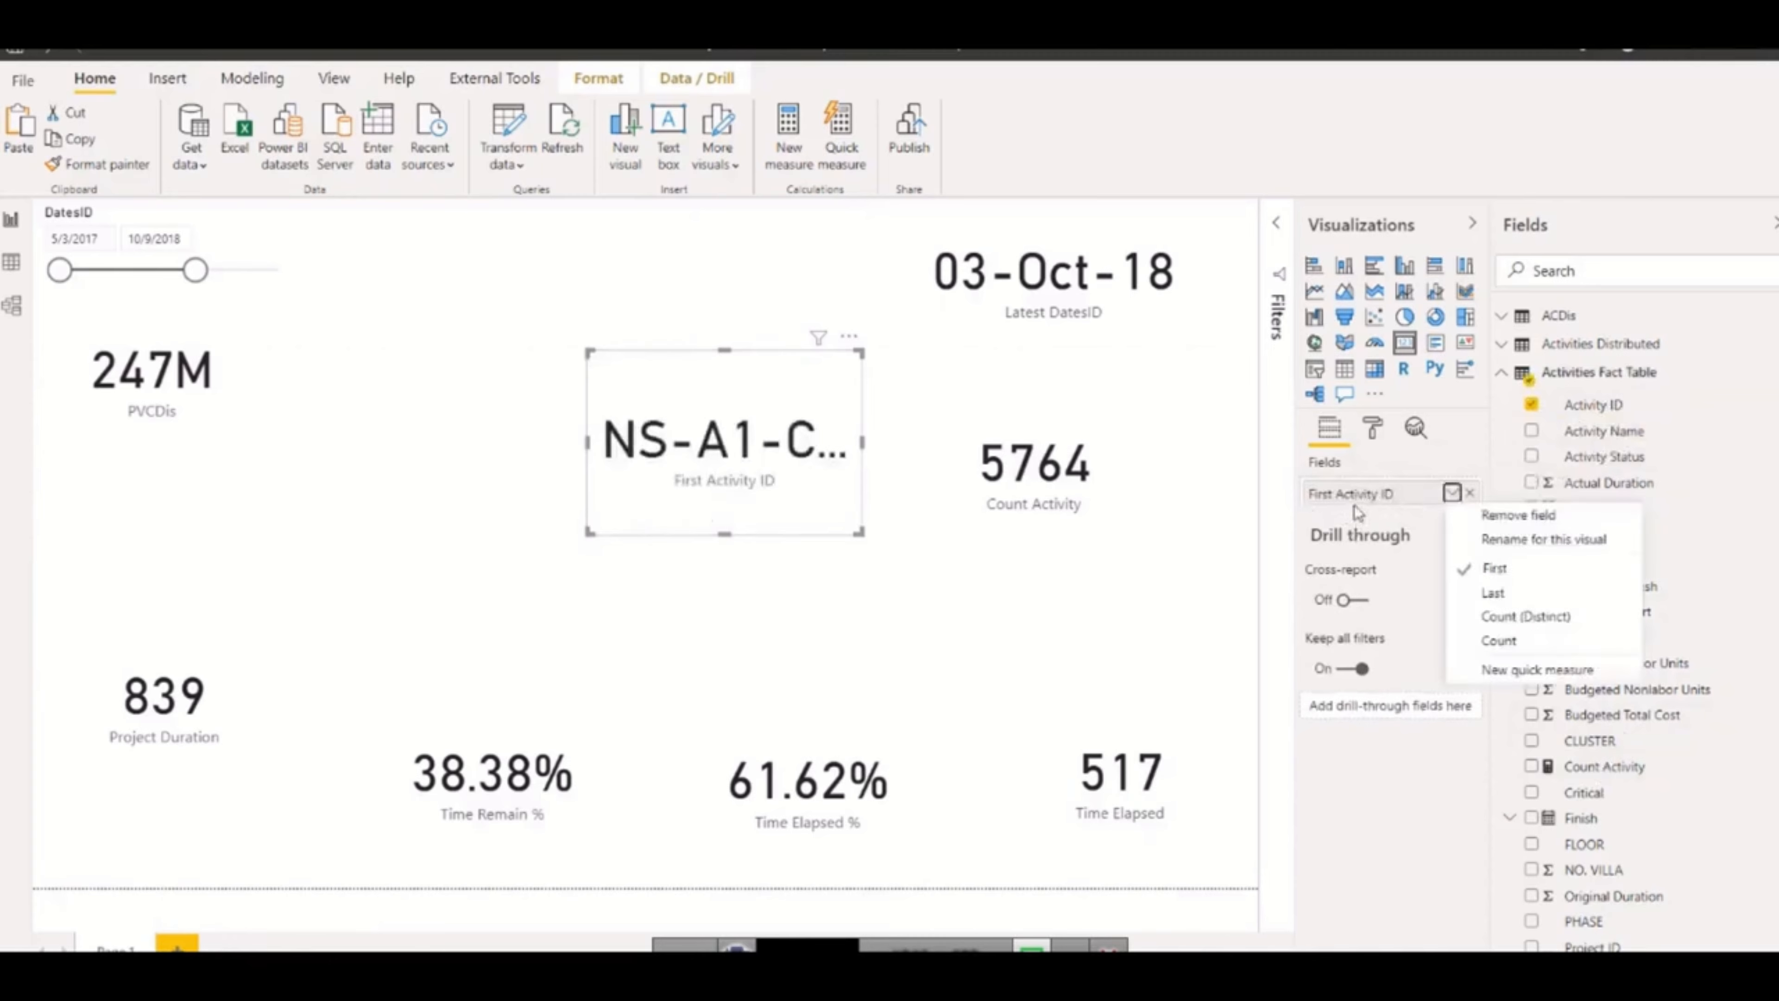
pyautogui.click(1511, 650)
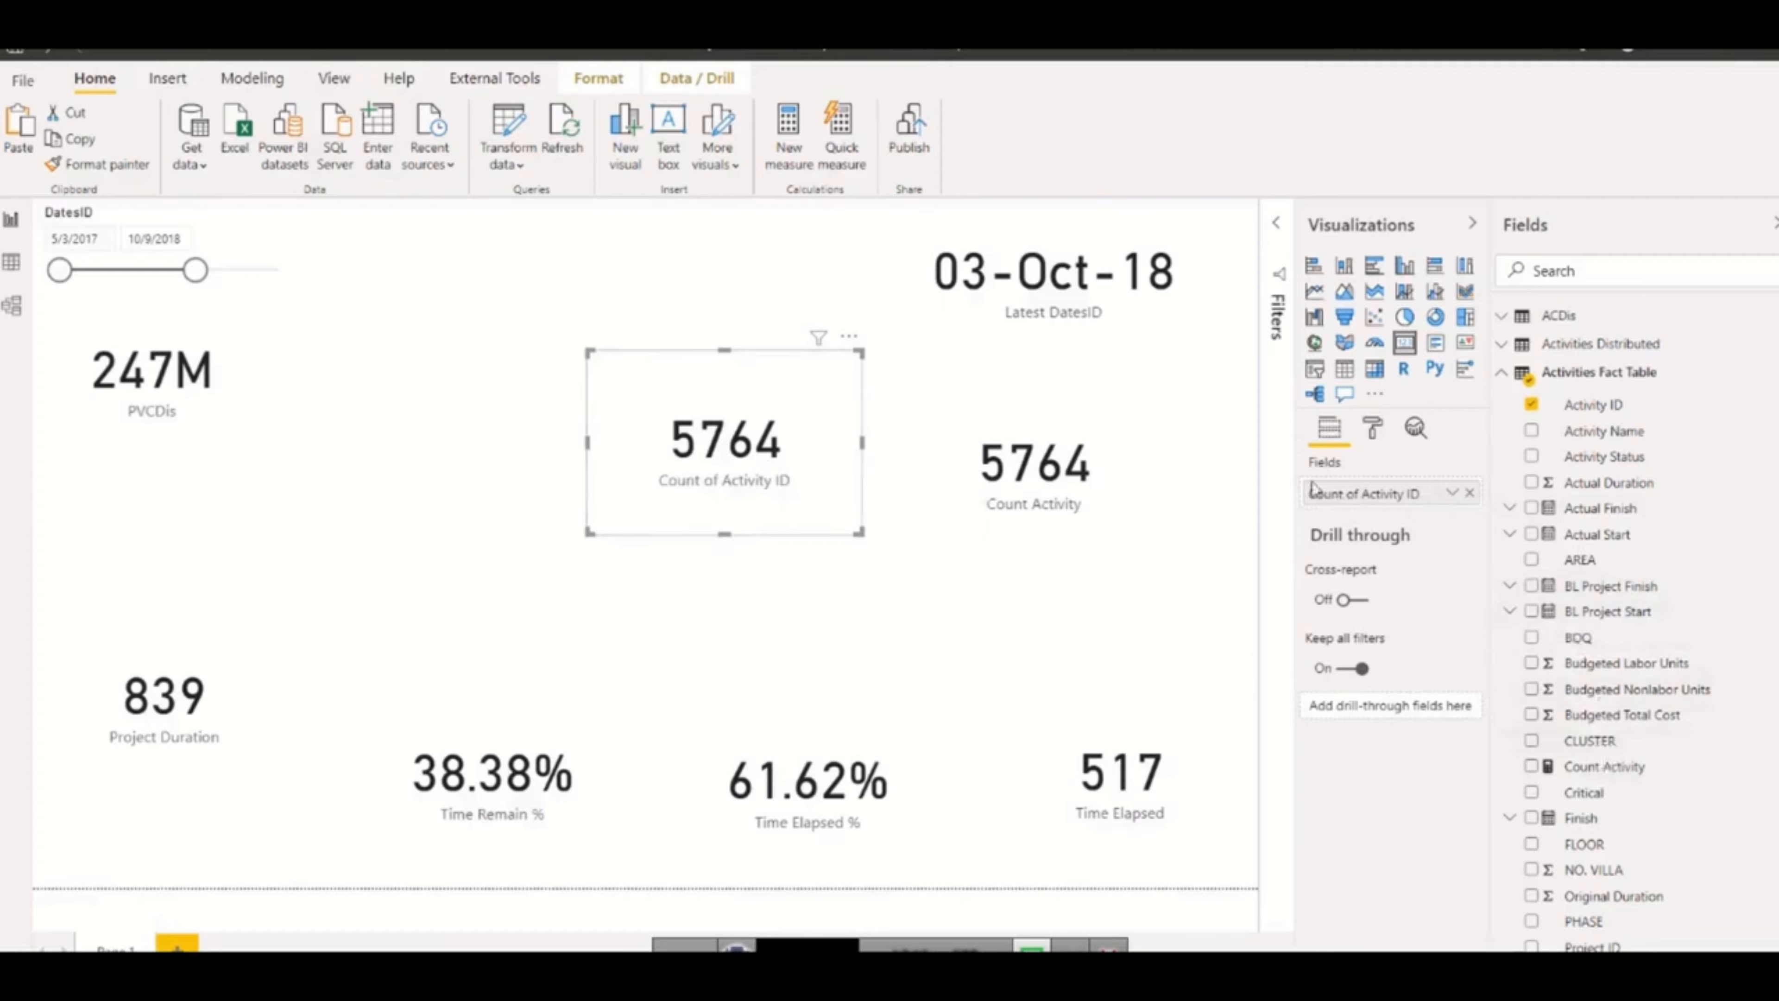
# Move the Count of Activity ID card to the page's upper edge and the Count Activity card closer beneath the Latest DatesID card
pyautogui.moveTo(599, 456); pyautogui.dragTo(698, 328)
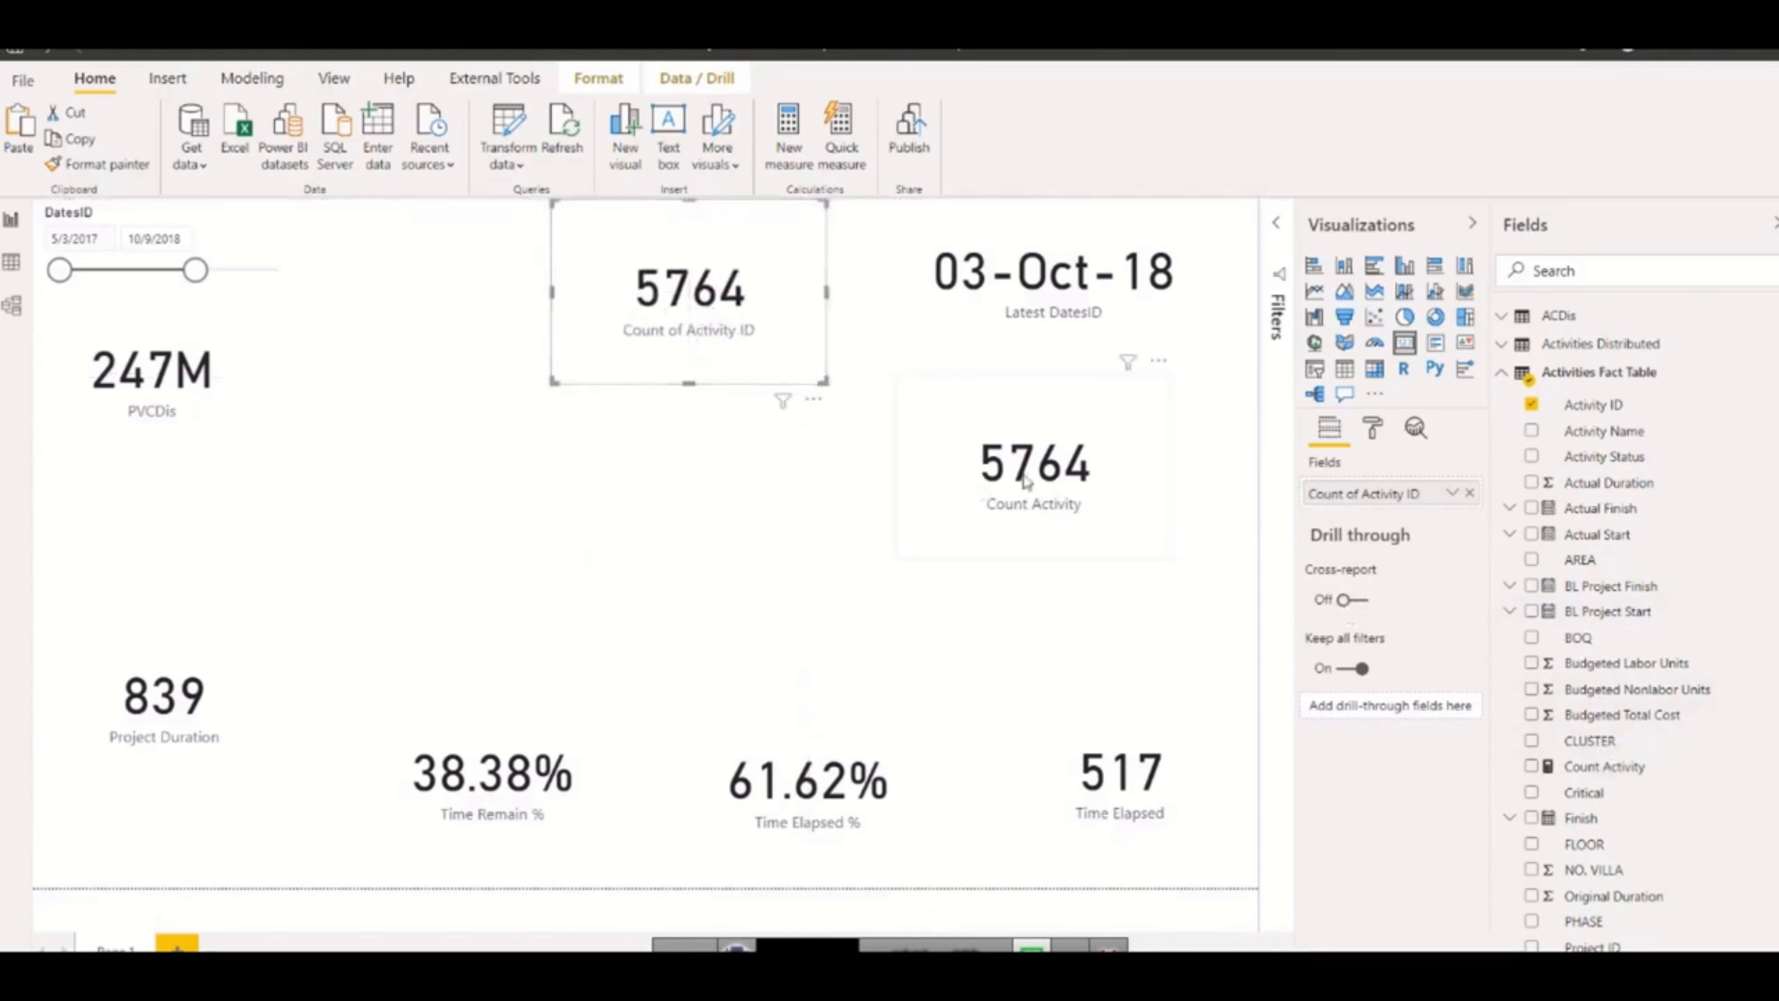
pyautogui.click(1070, 464)
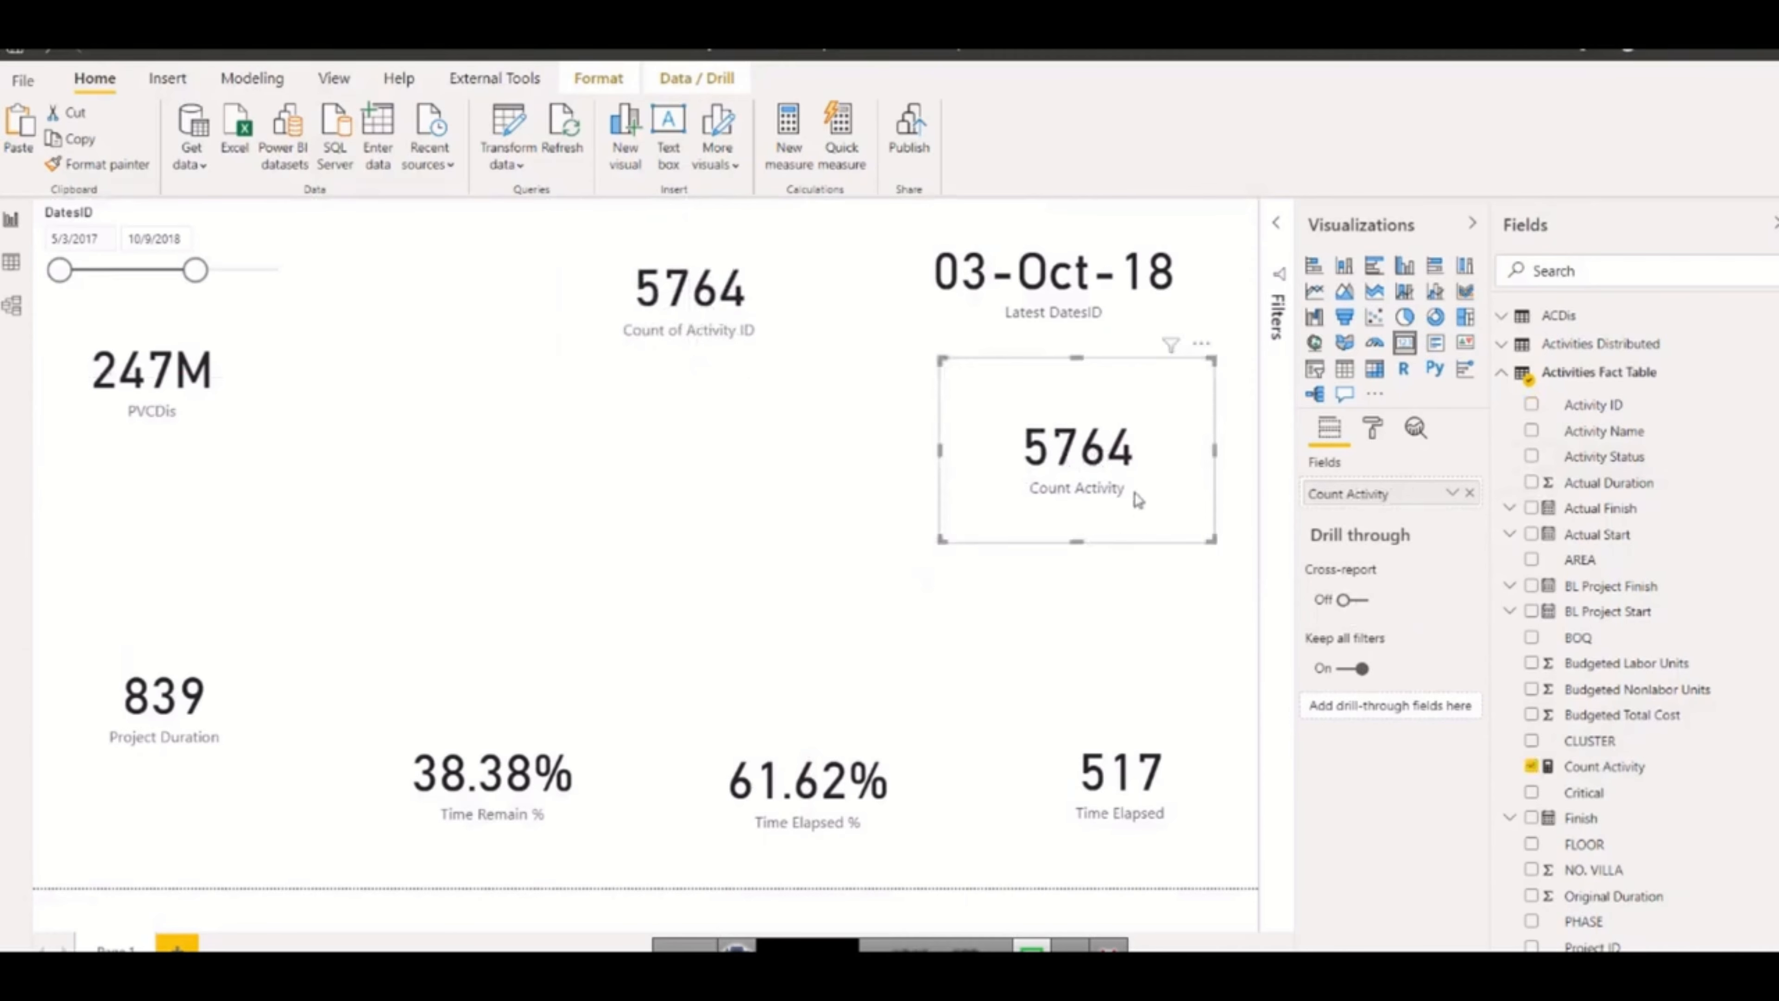
# Shrink the Count Activity card below the Latest DatesID card and paste a copy of it on the page
pyautogui.moveTo(965, 526); pyautogui.dragTo(1020, 457)
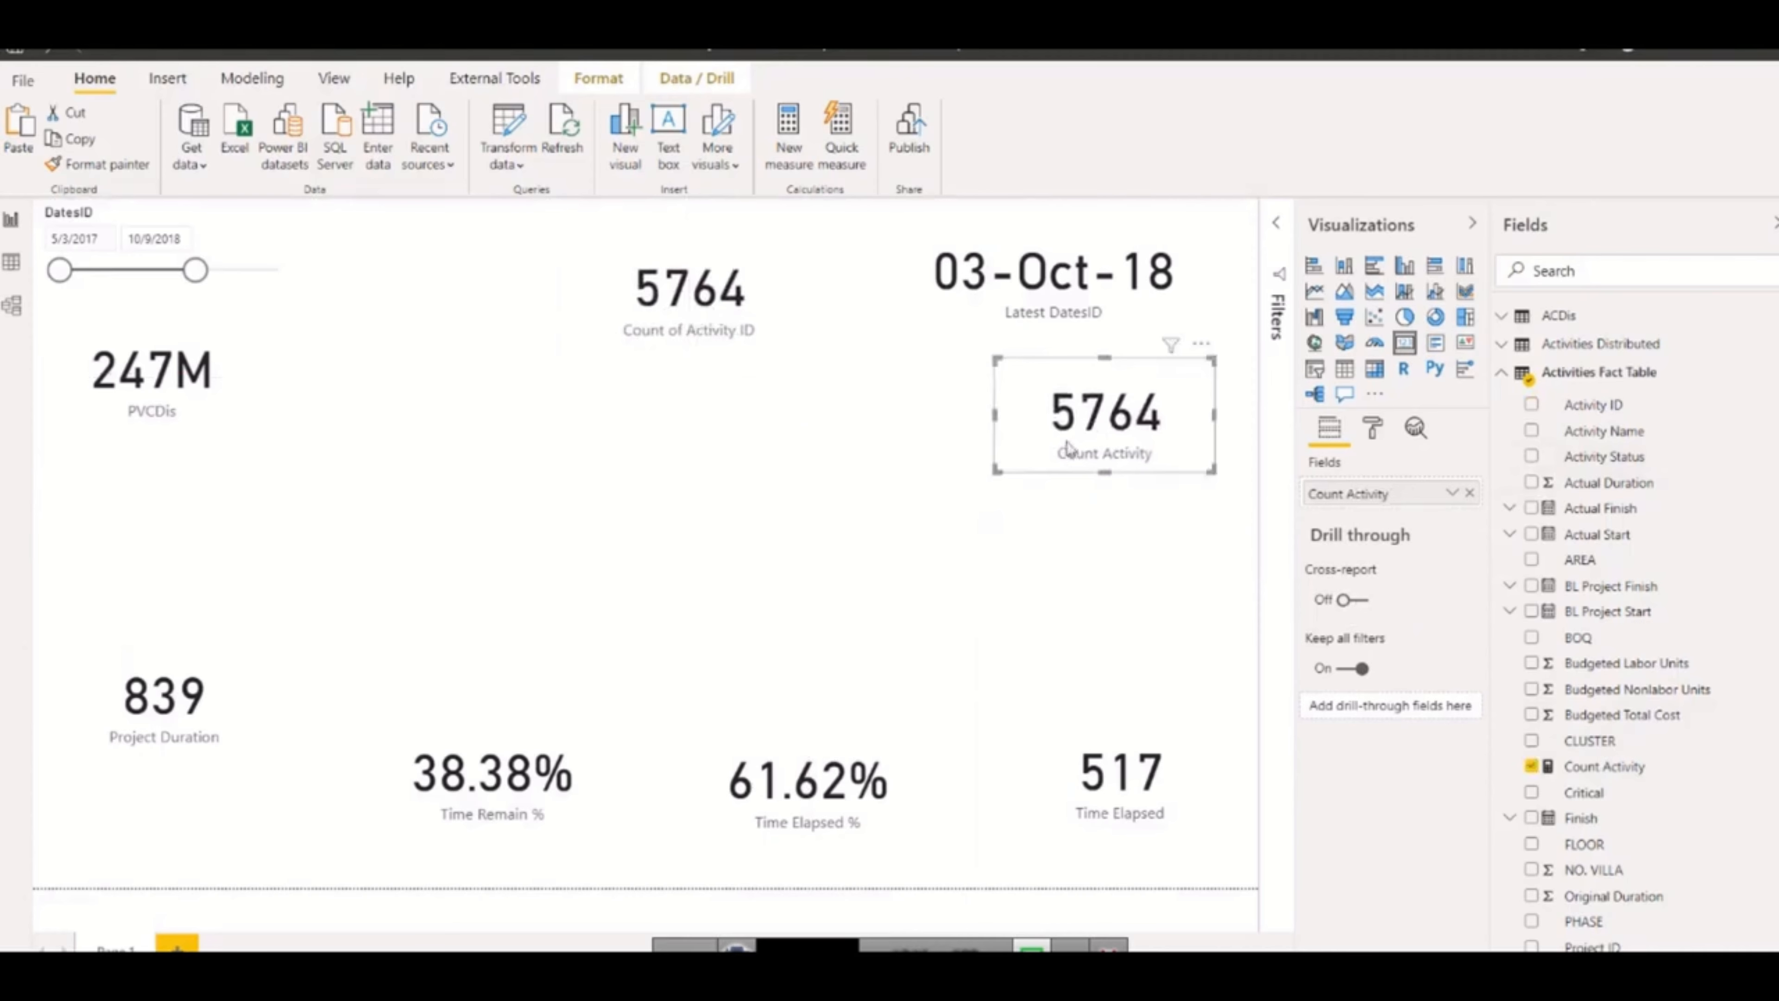
pyautogui.hotkey('ctrl', 'c')
pyautogui.hotkey('ctrl', 'v')
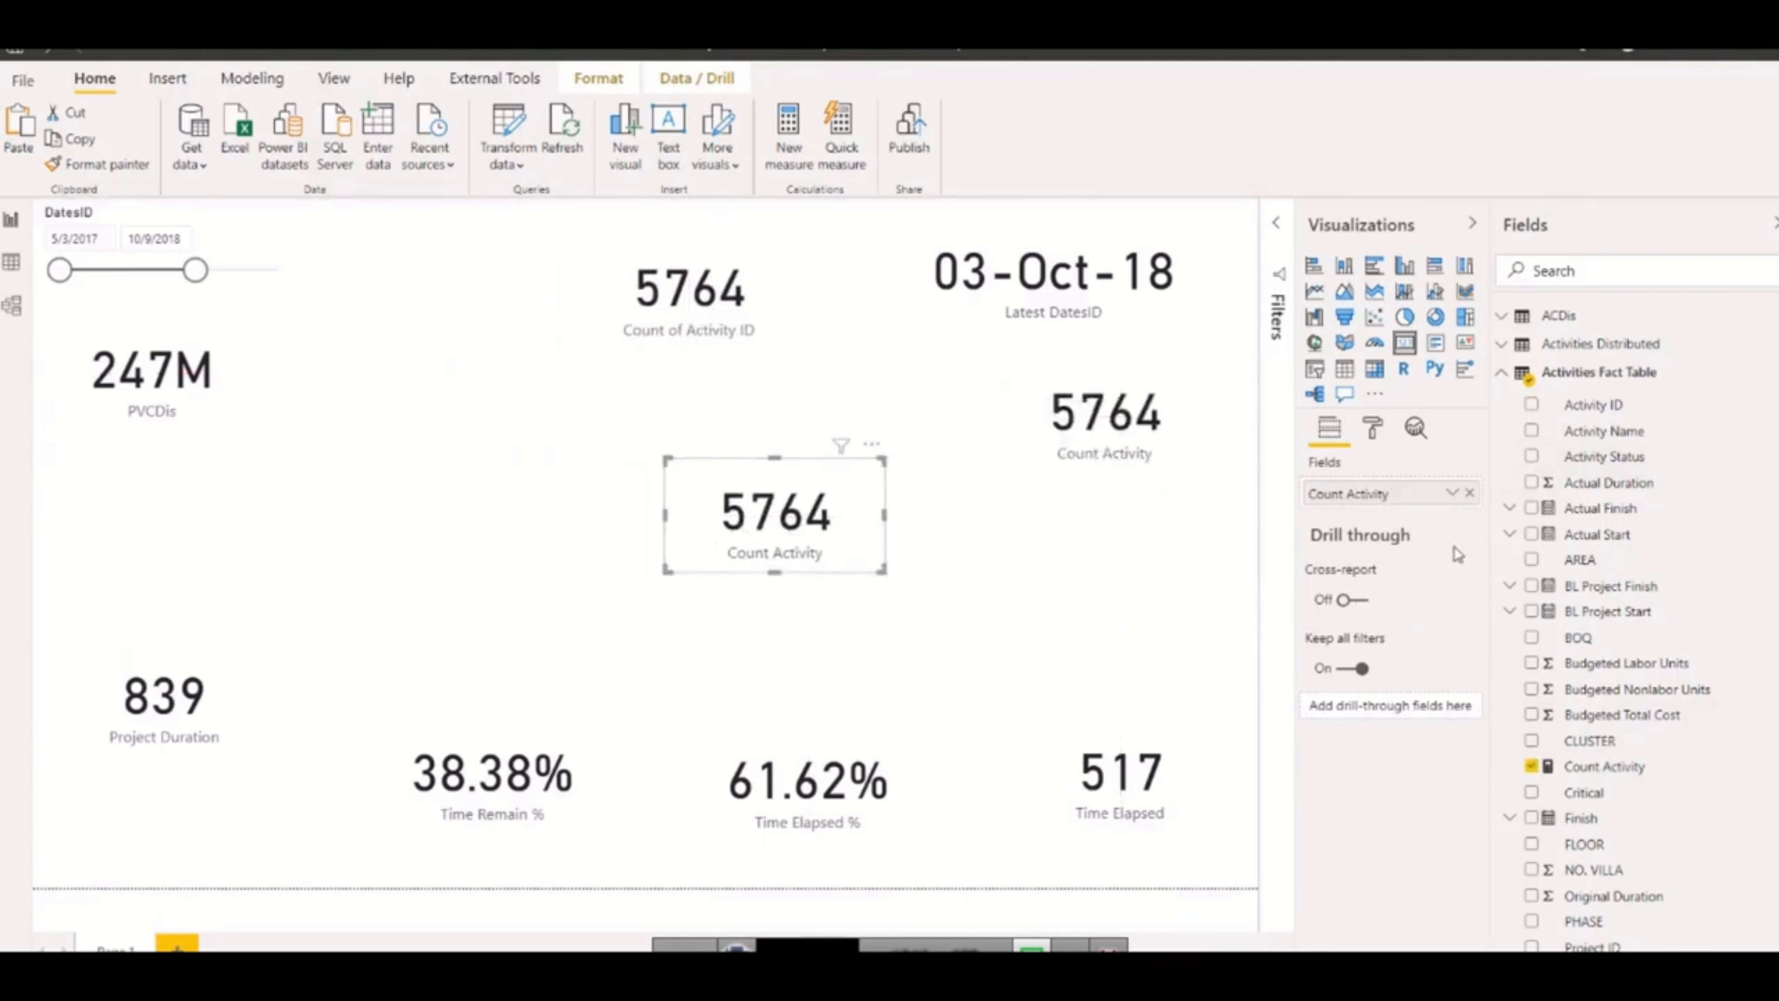
# Replace the copied card's field with Activity ID from Activities Distributed, summarize it by Count, and widen the card slightly
pyautogui.click(1472, 494)
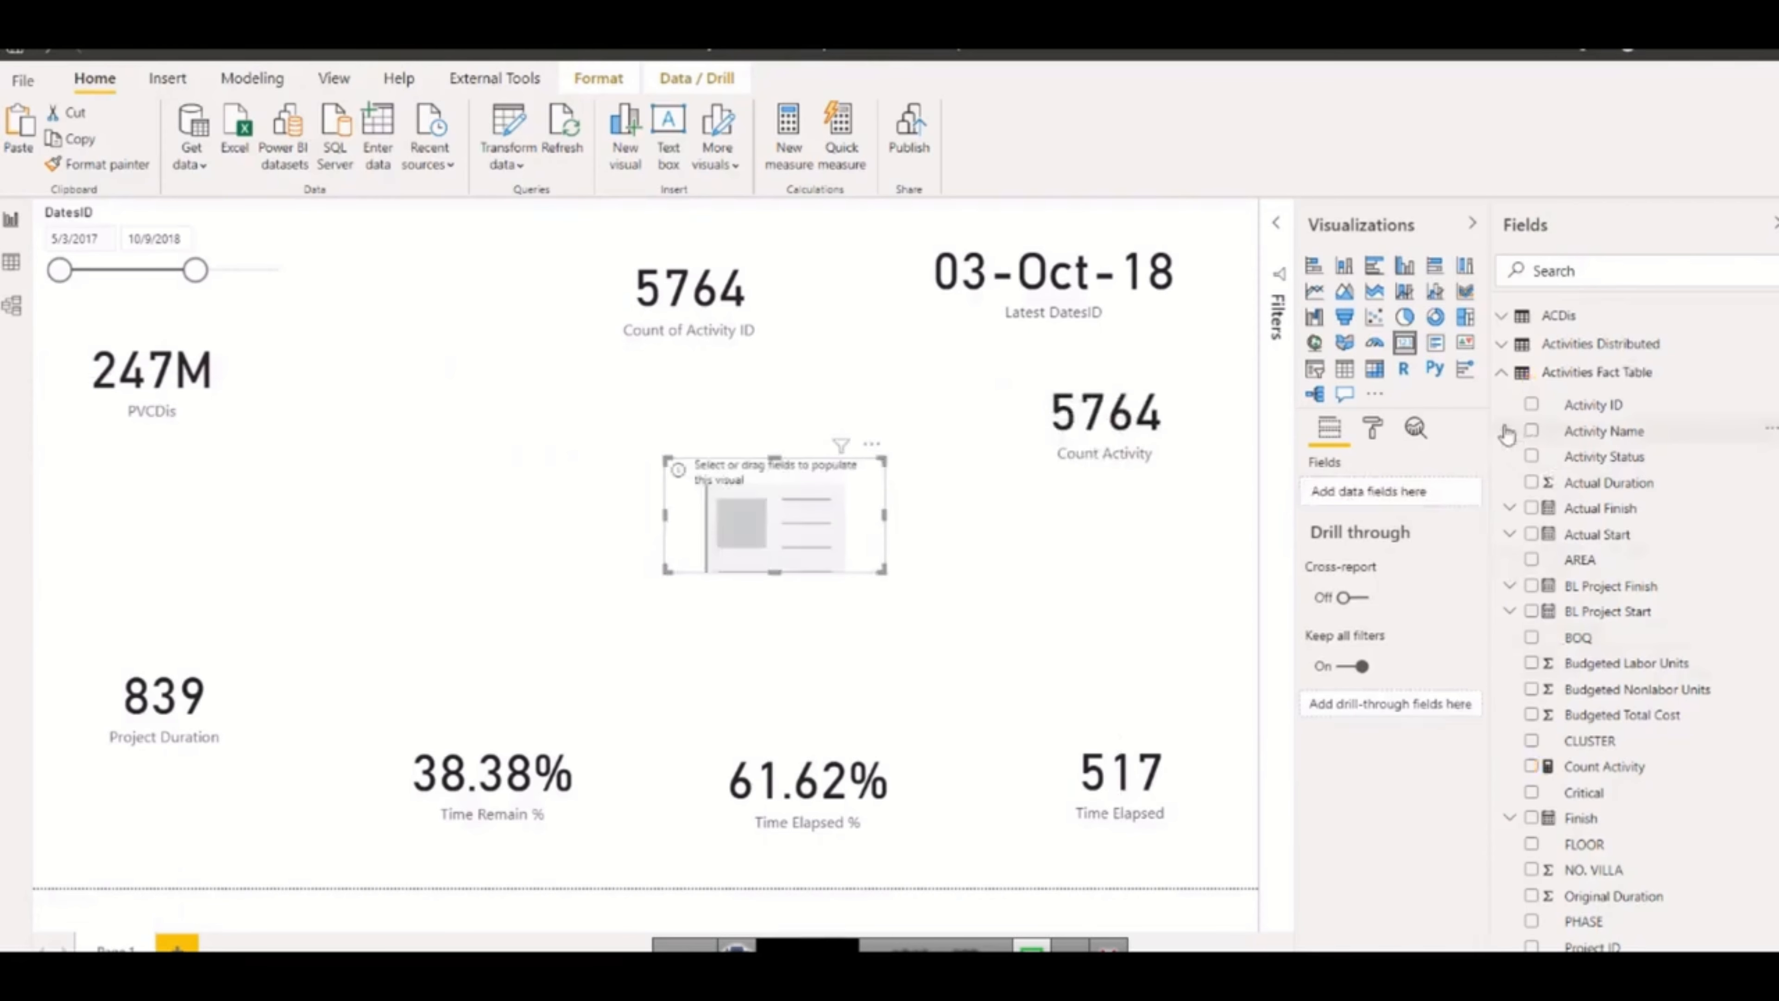
pyautogui.click(1504, 377)
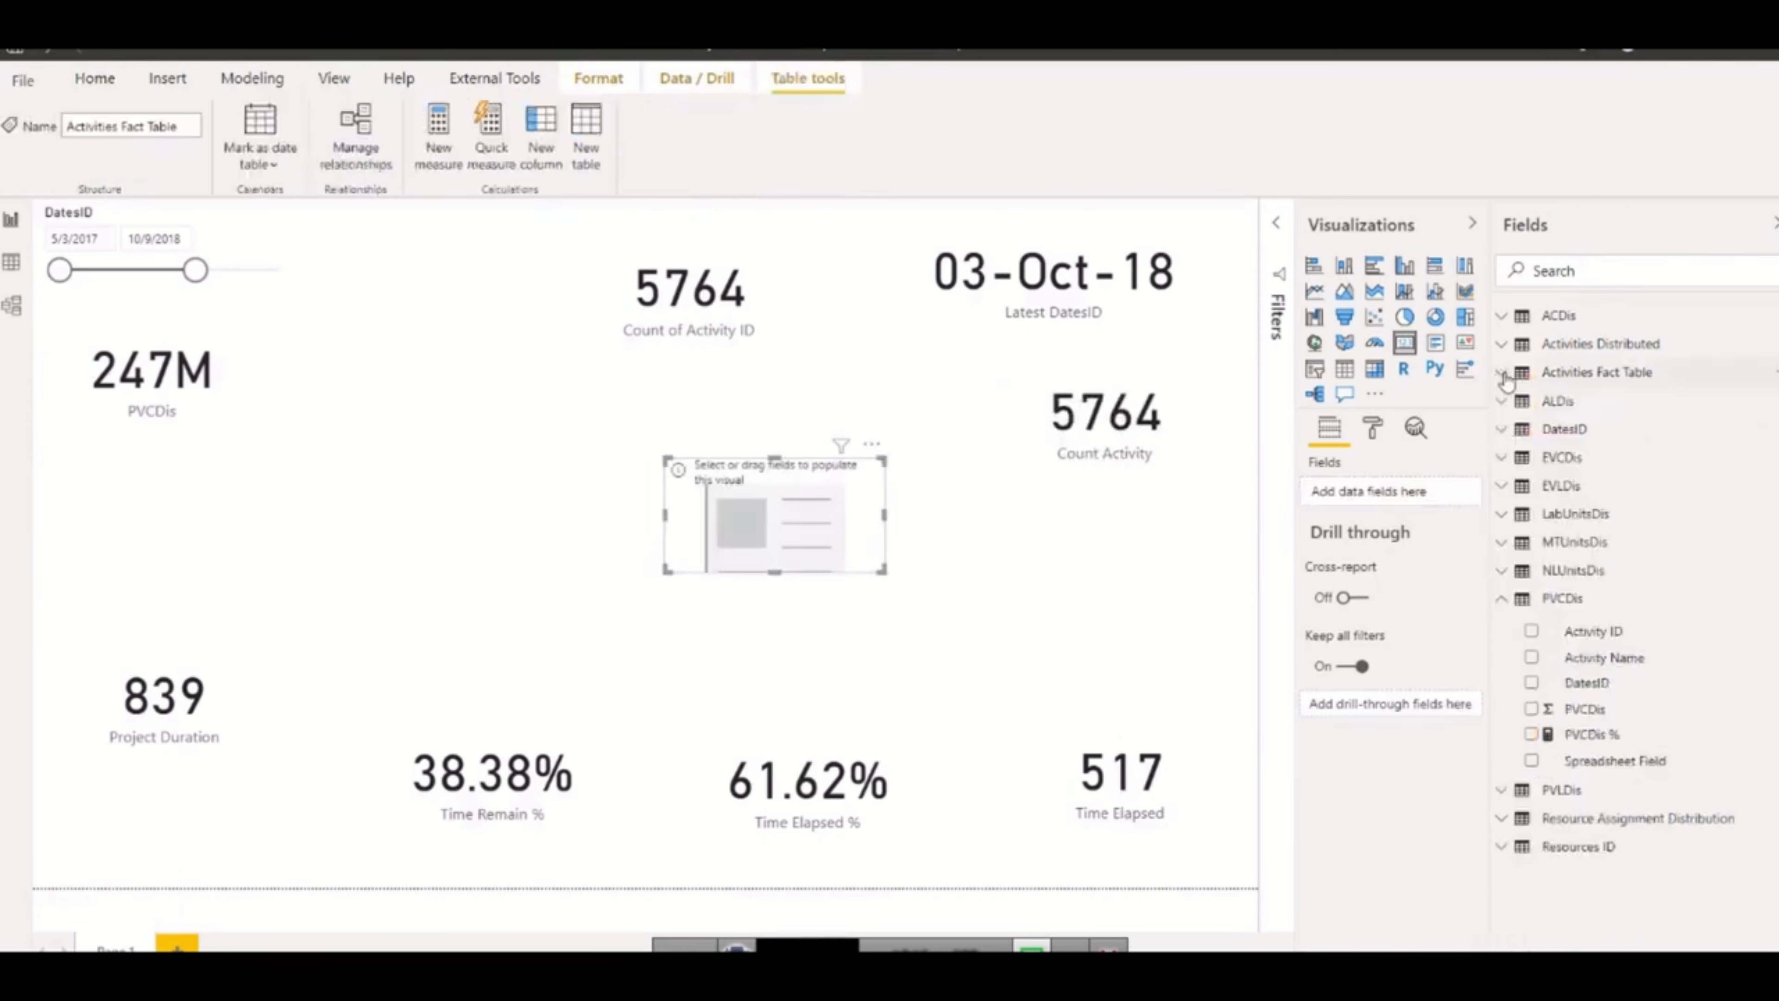
pyautogui.click(1505, 345)
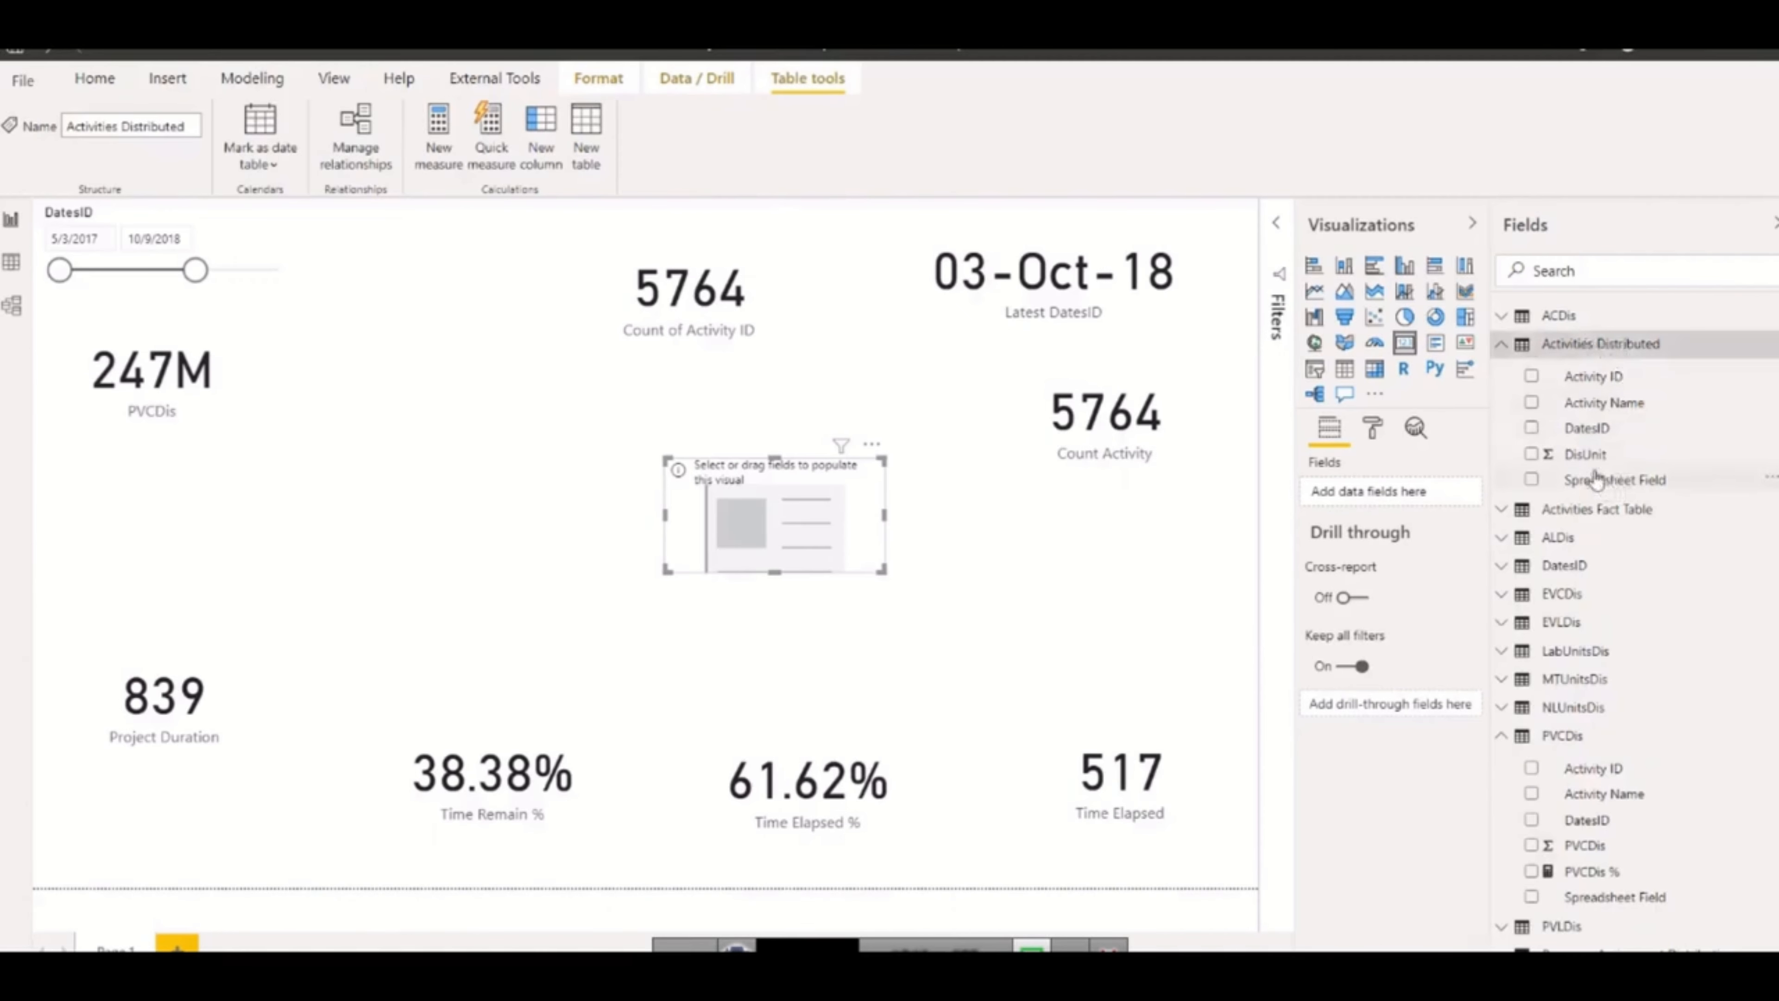
pyautogui.moveTo(1593, 378); pyautogui.dragTo(1352, 494)
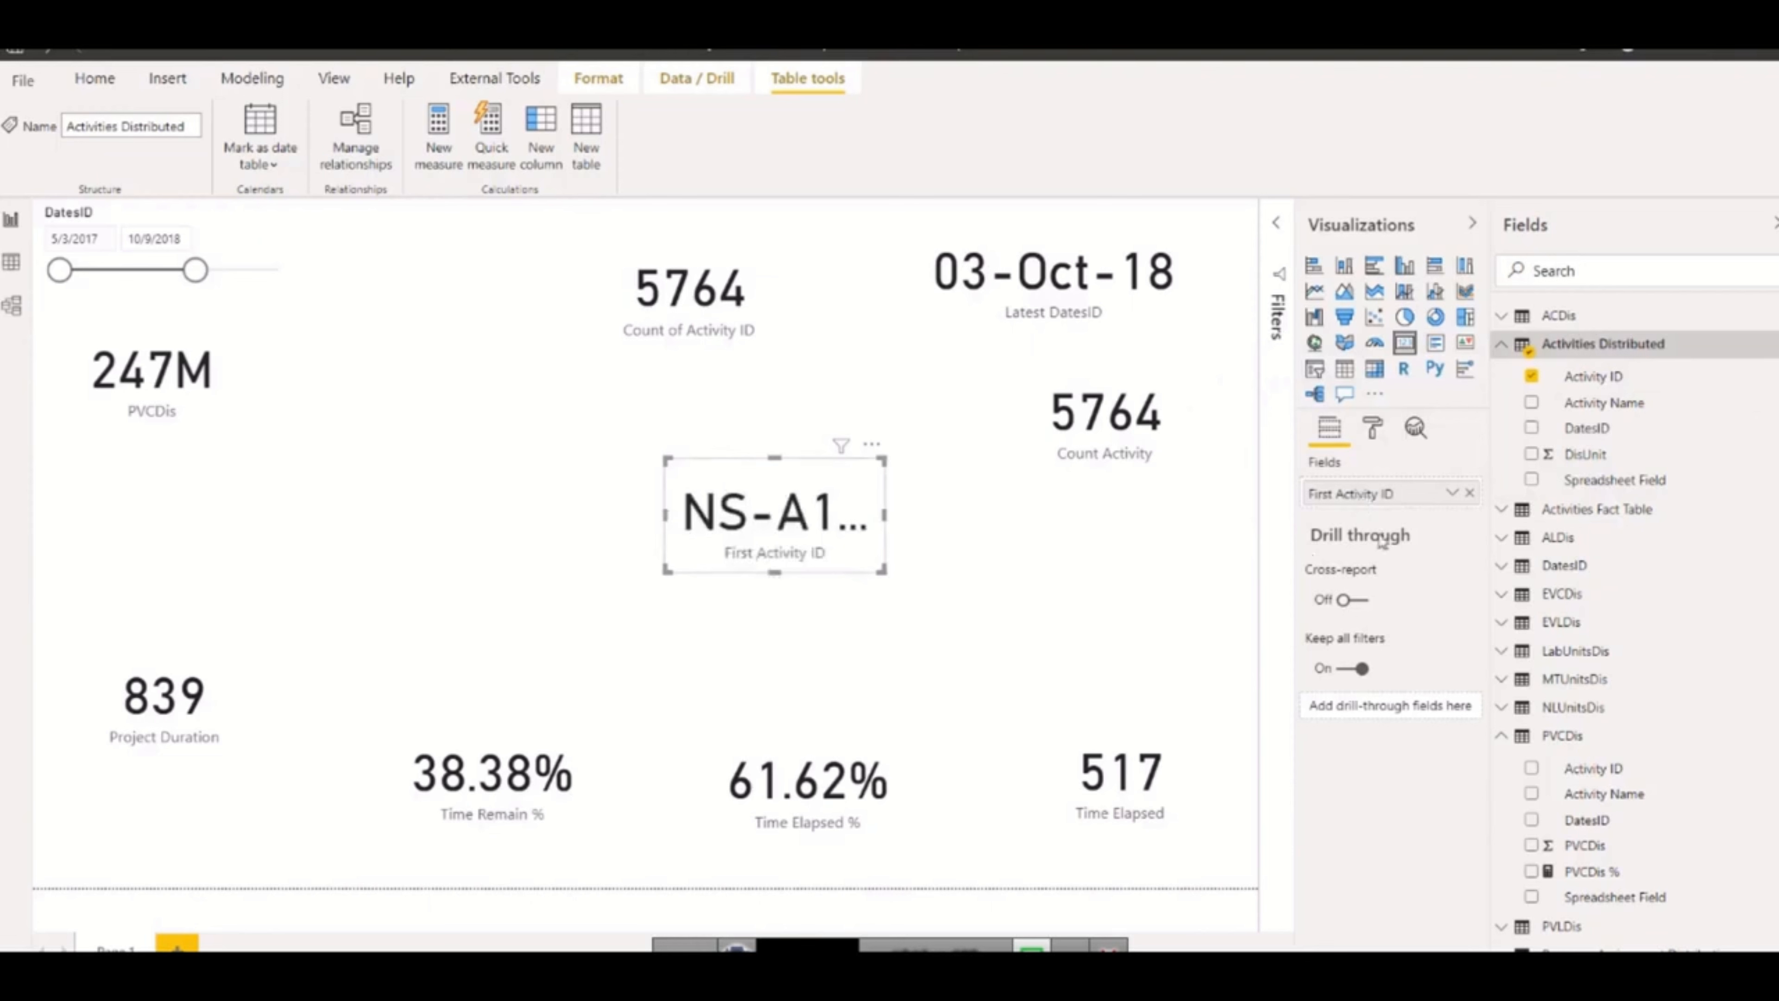
pyautogui.click(1452, 494)
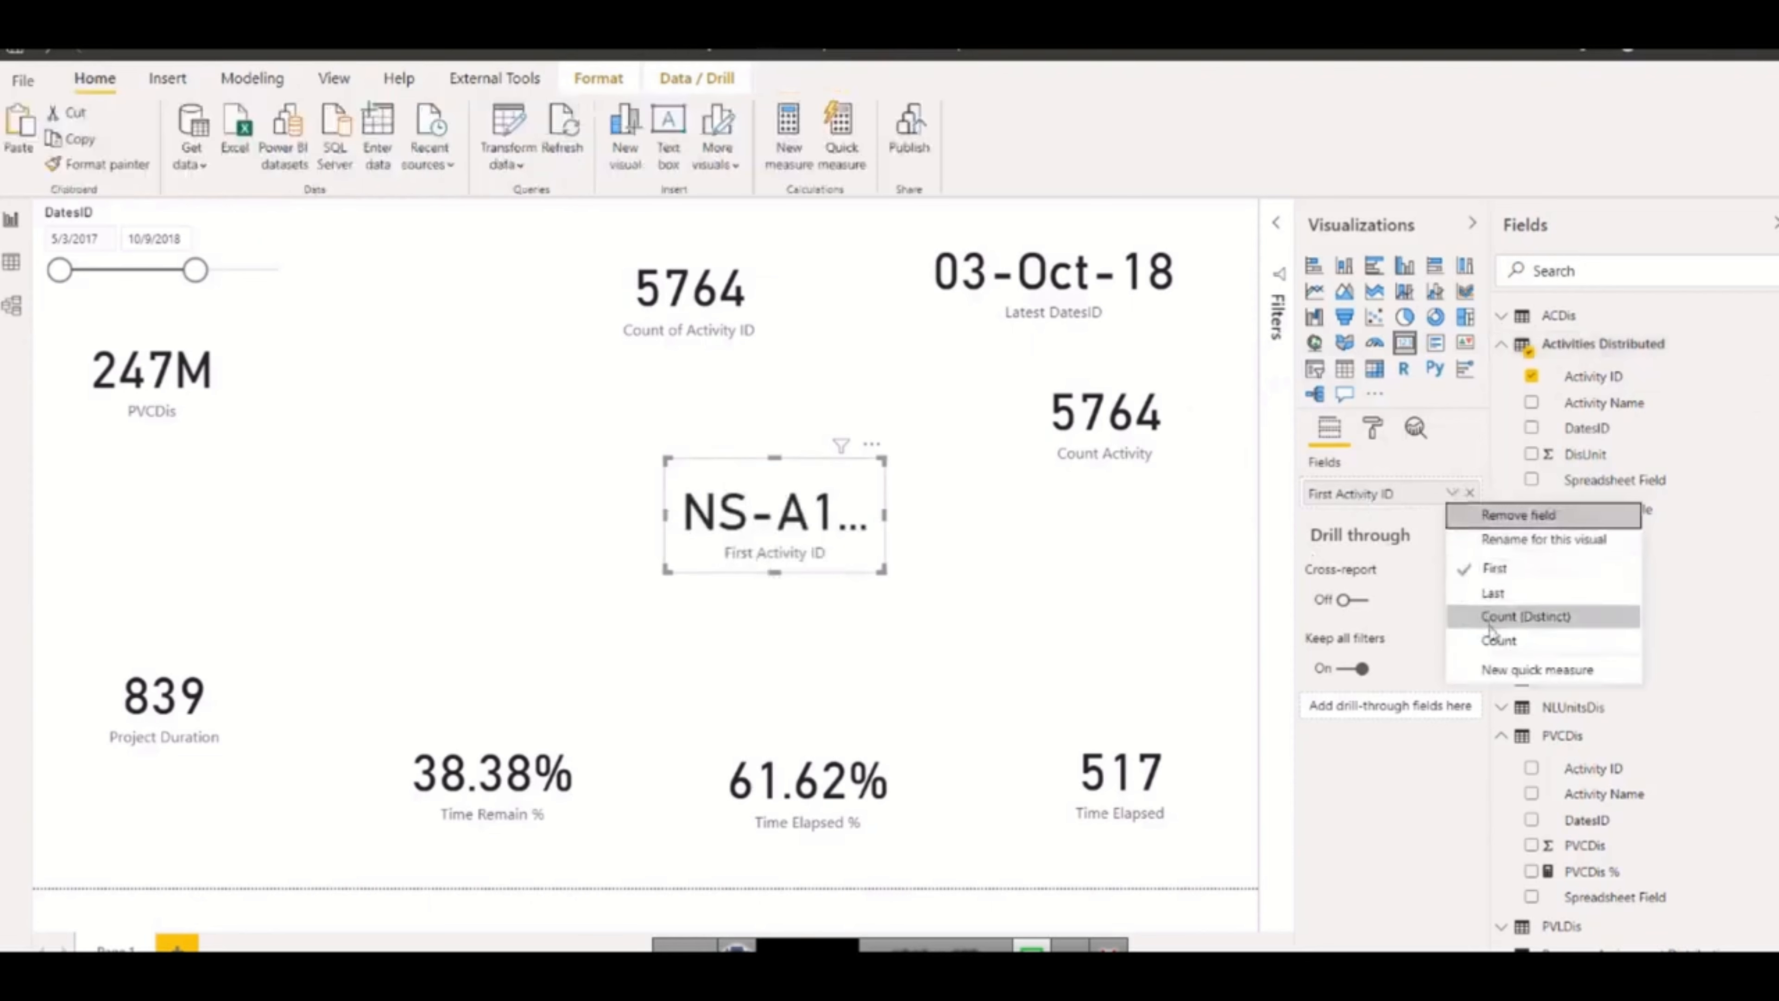
pyautogui.click(1489, 641)
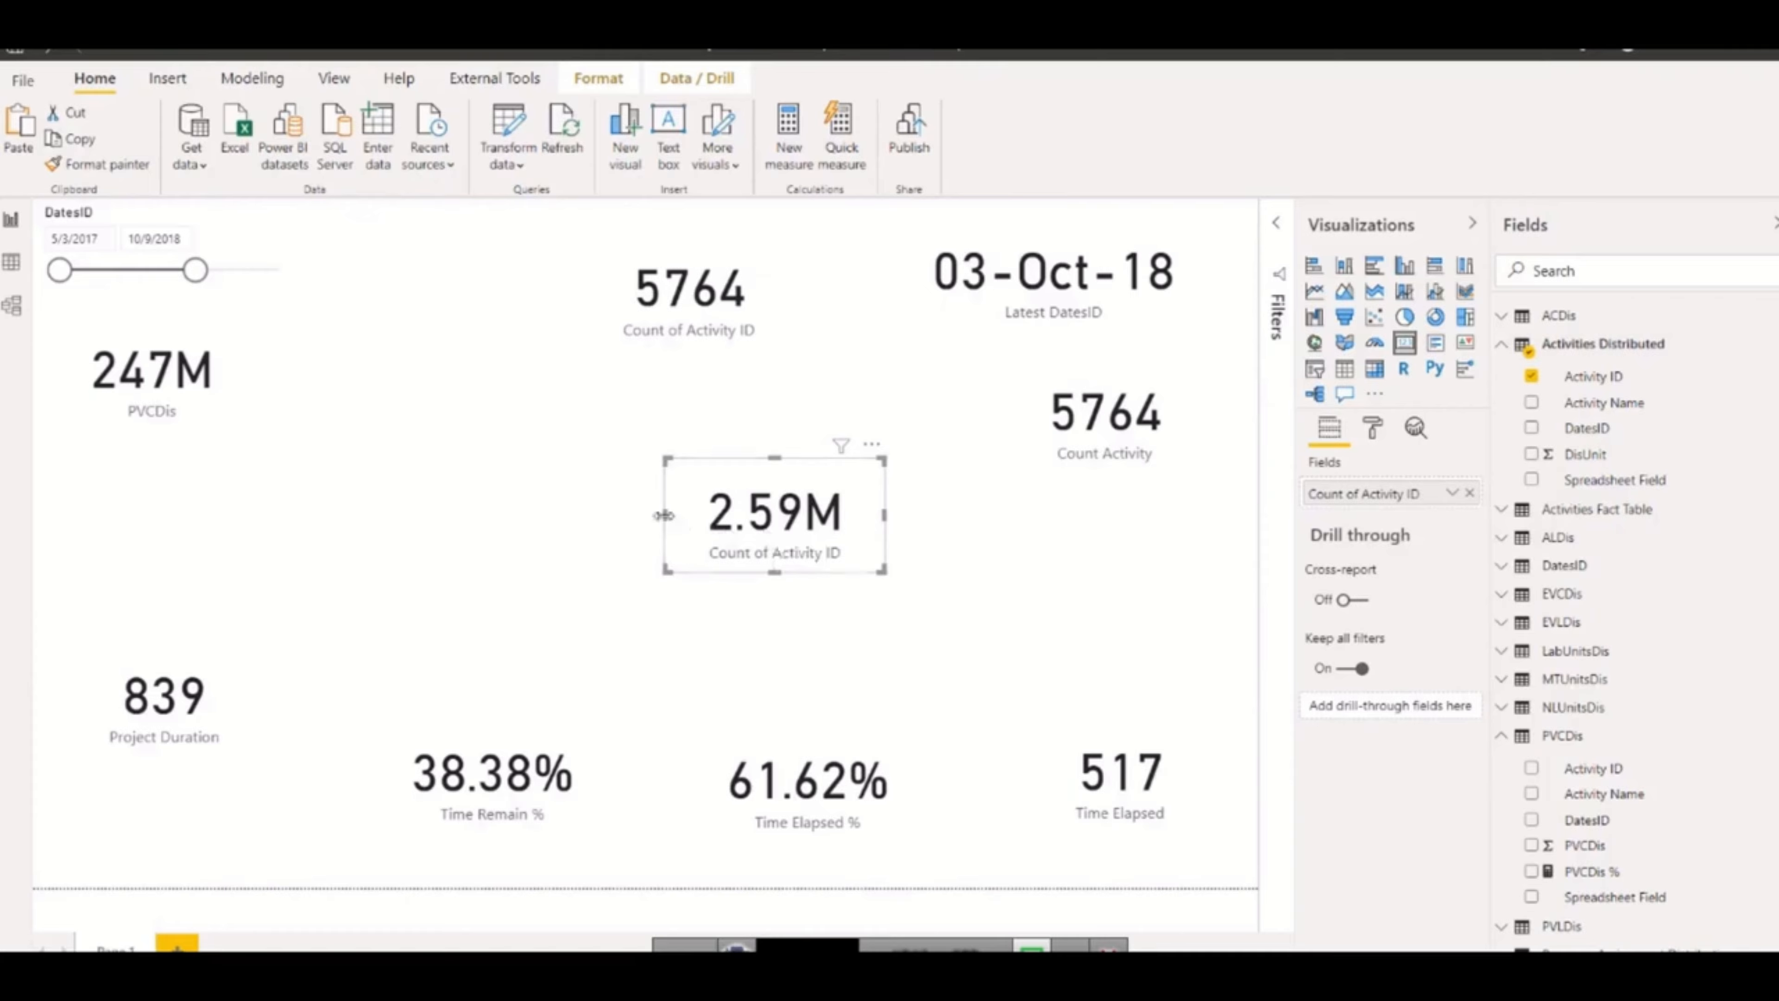
pyautogui.moveTo(664, 516)
pyautogui.mouseDown()
pyautogui.moveTo(604, 517)
pyautogui.moveTo(638, 519)
pyautogui.mouseUp()
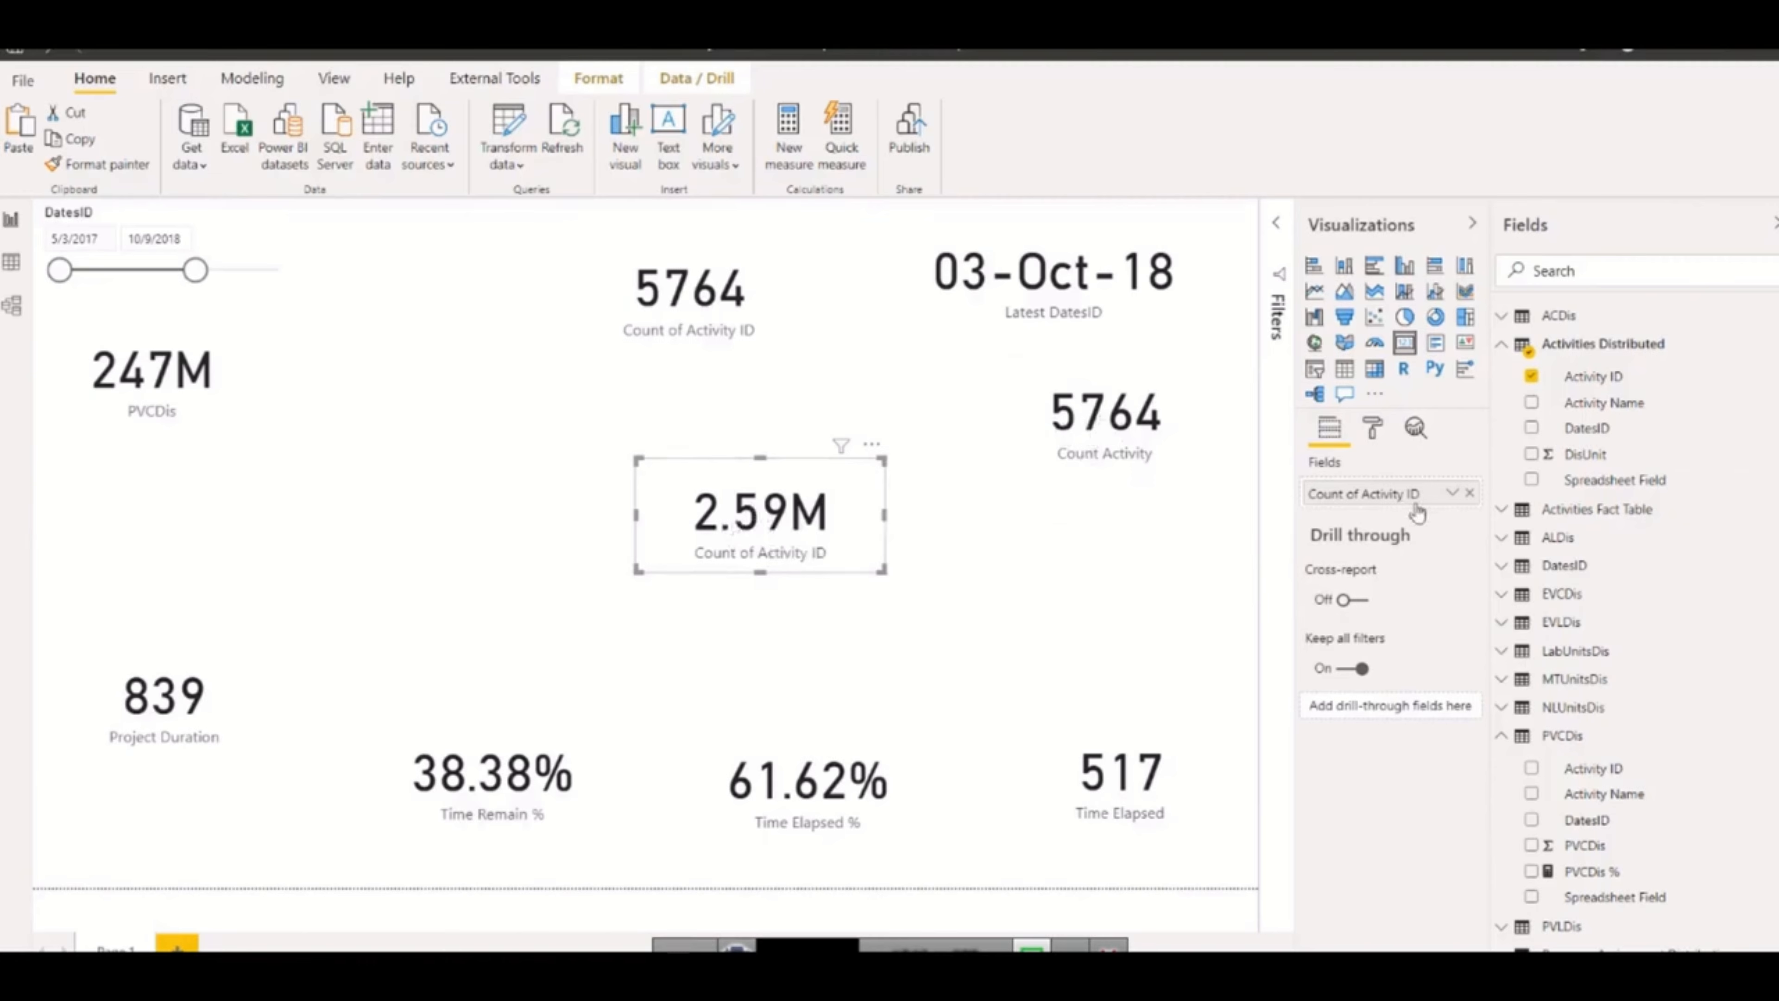
# Switch the new card's Activity ID summarization to Count (Distinct) and move the card beside the Count Activity card
pyautogui.click(1452, 492)
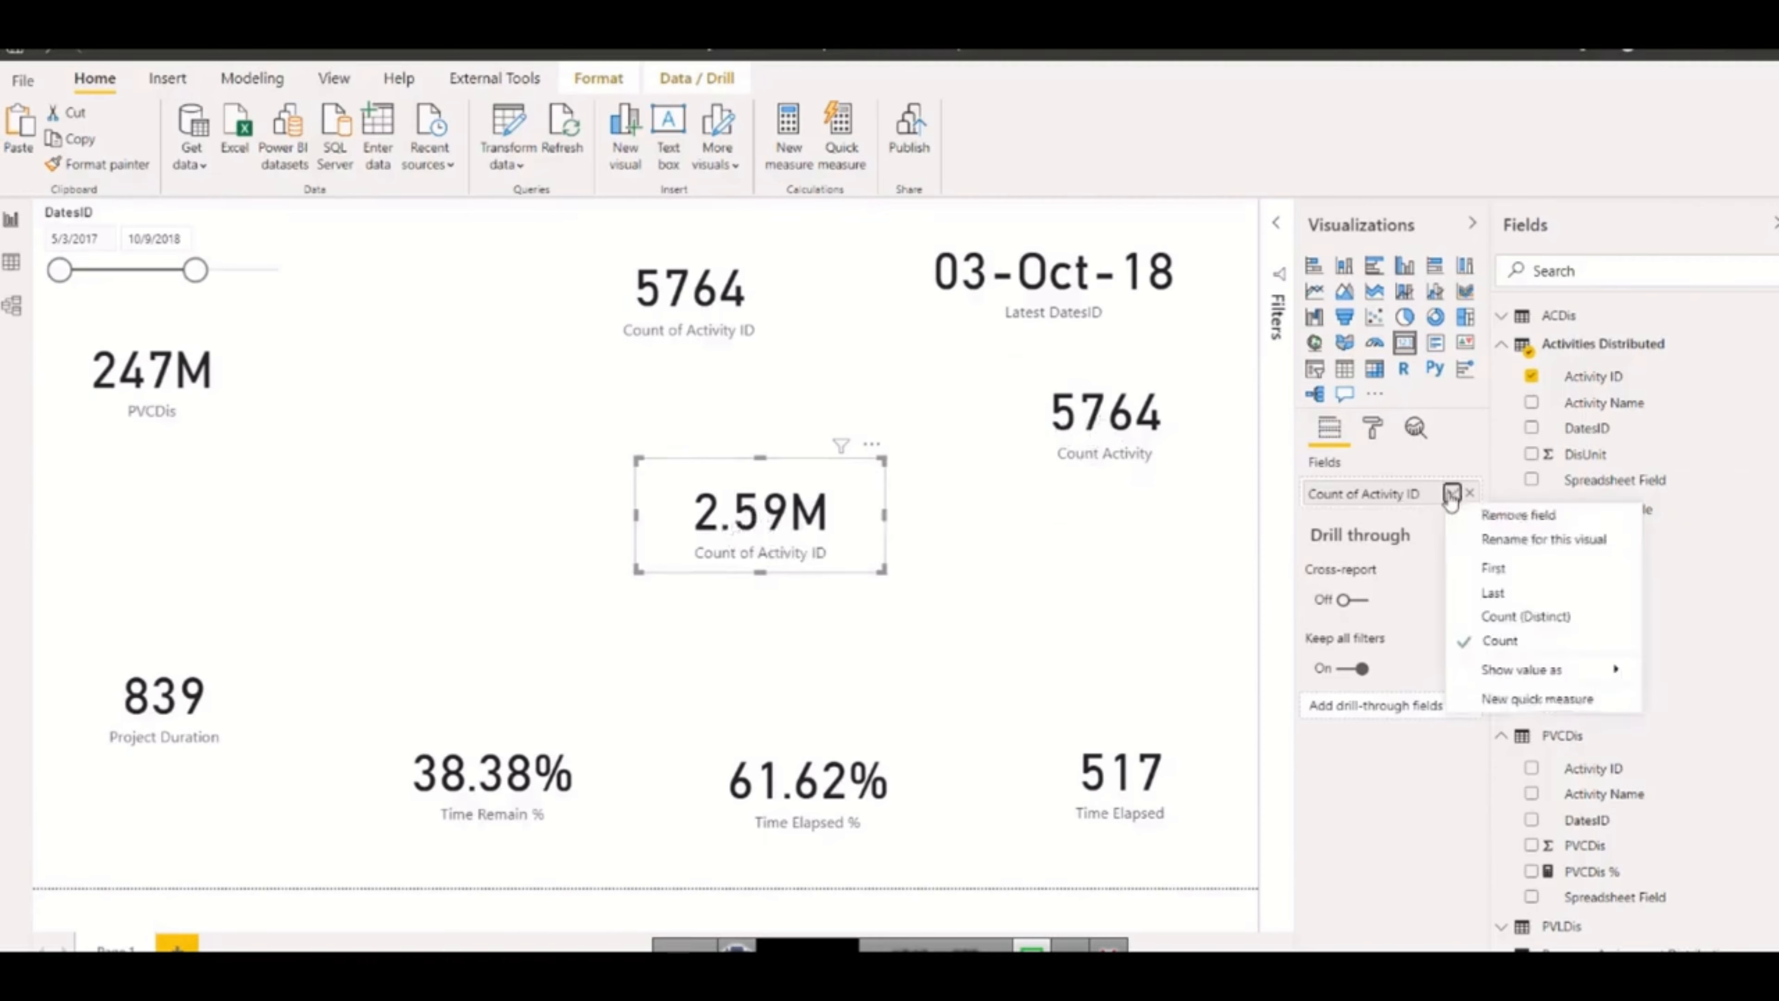
pyautogui.click(1506, 617)
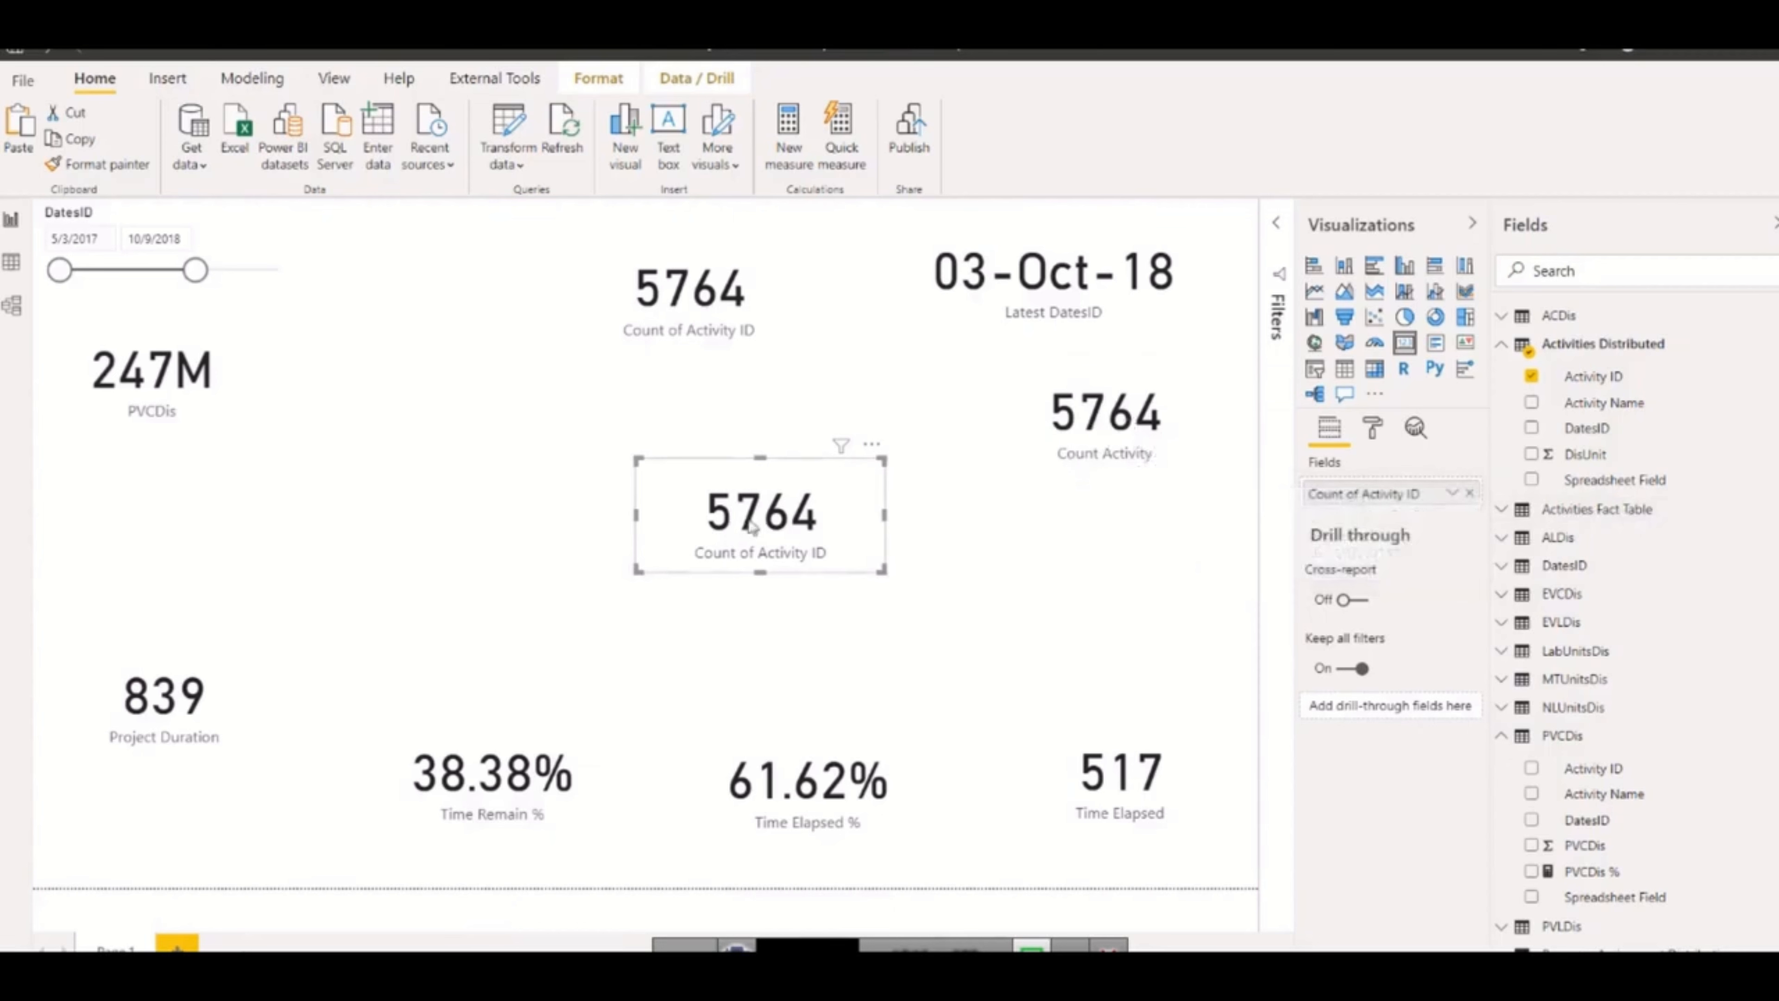
pyautogui.moveTo(753, 524); pyautogui.dragTo(794, 452)
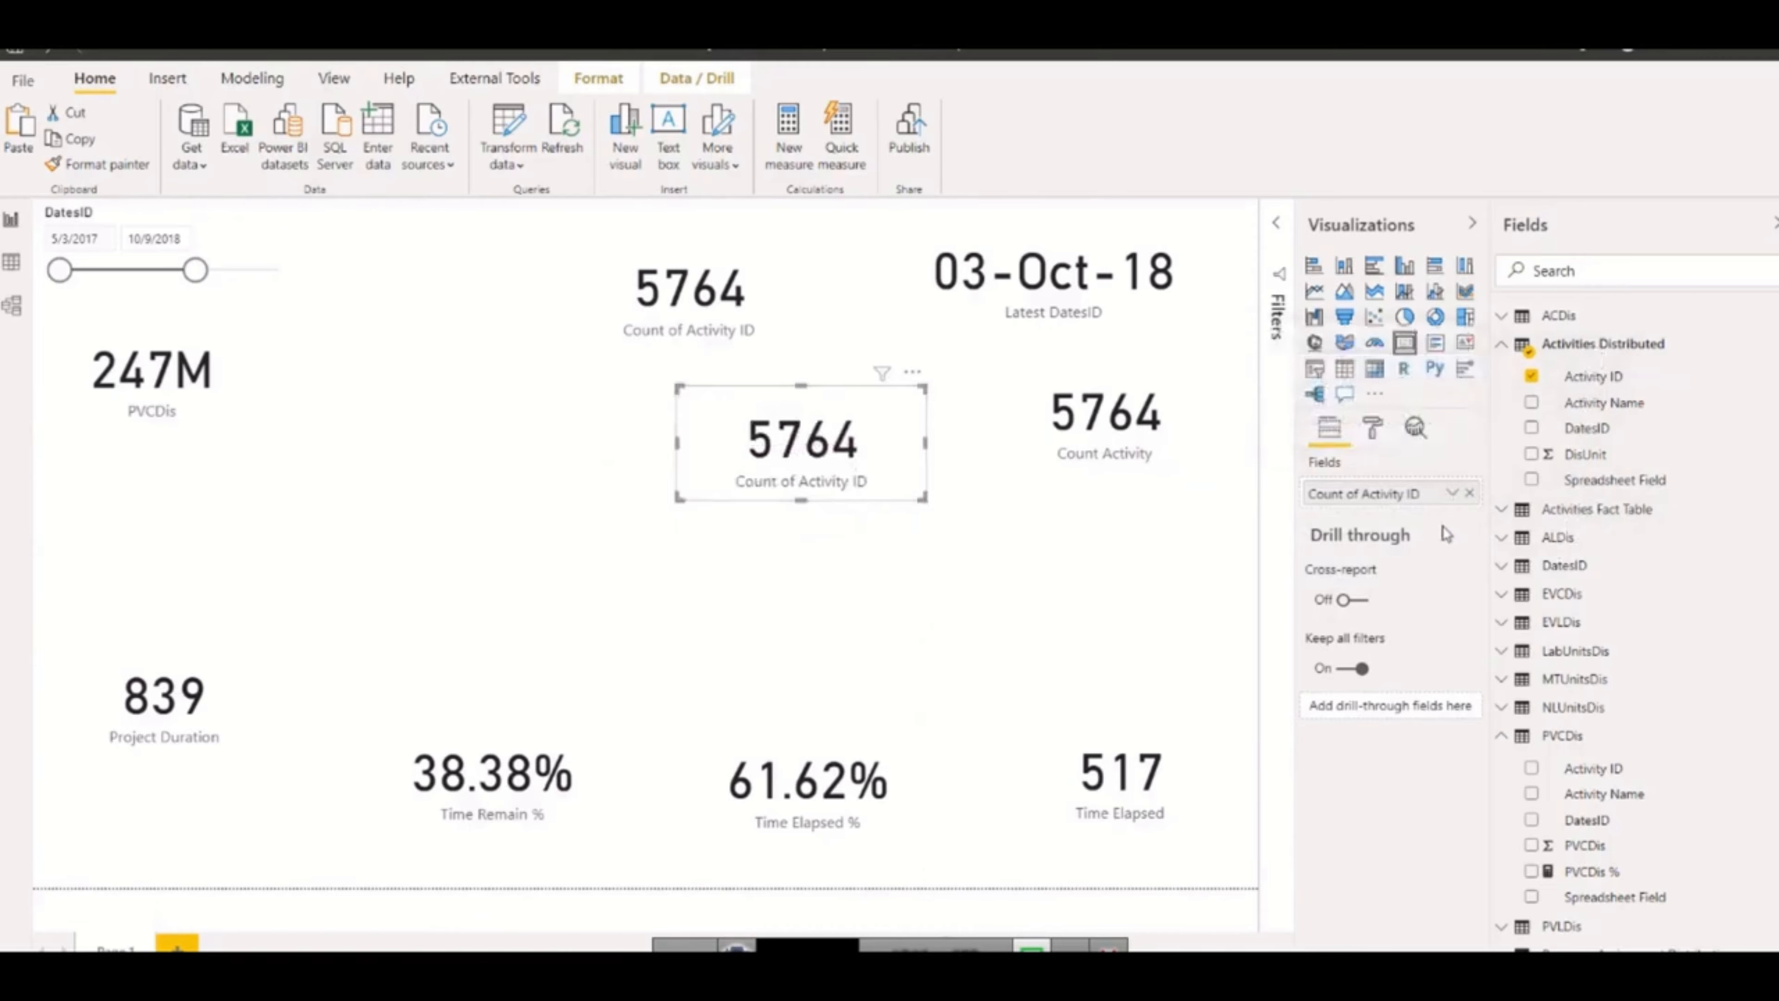
# Set the summarization of the card beside Count Activity back to Count
pyautogui.click(1449, 495)
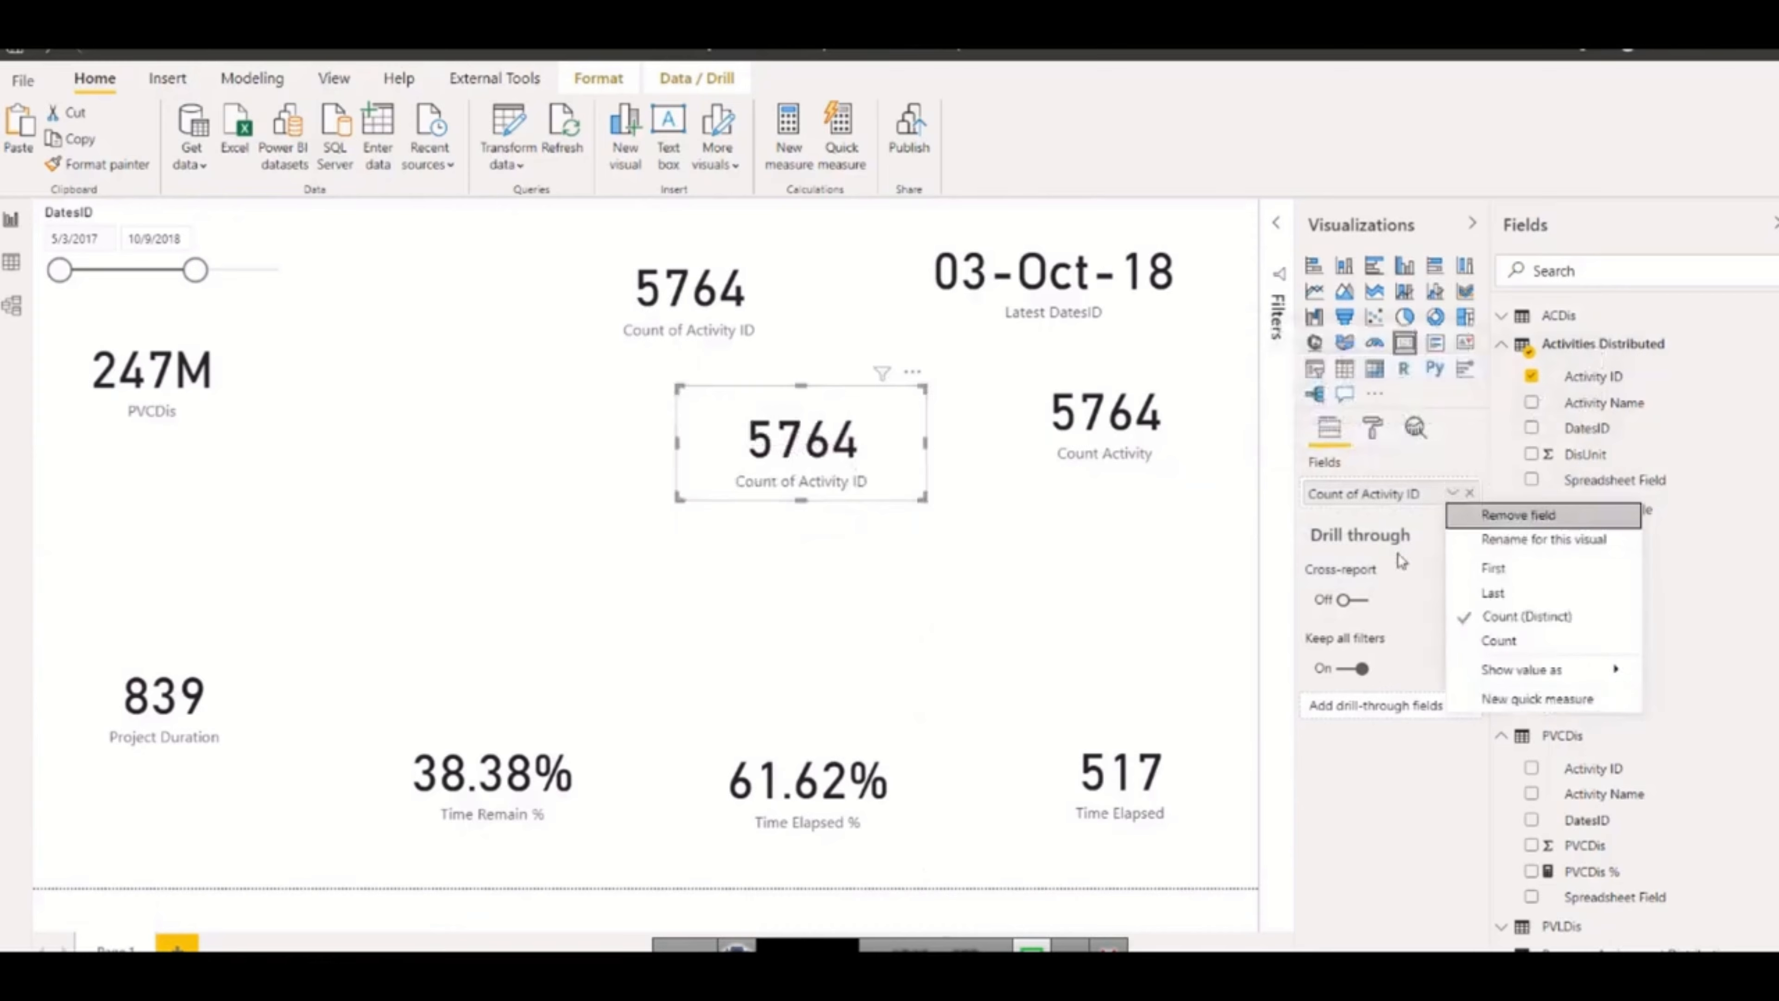
pyautogui.click(1499, 640)
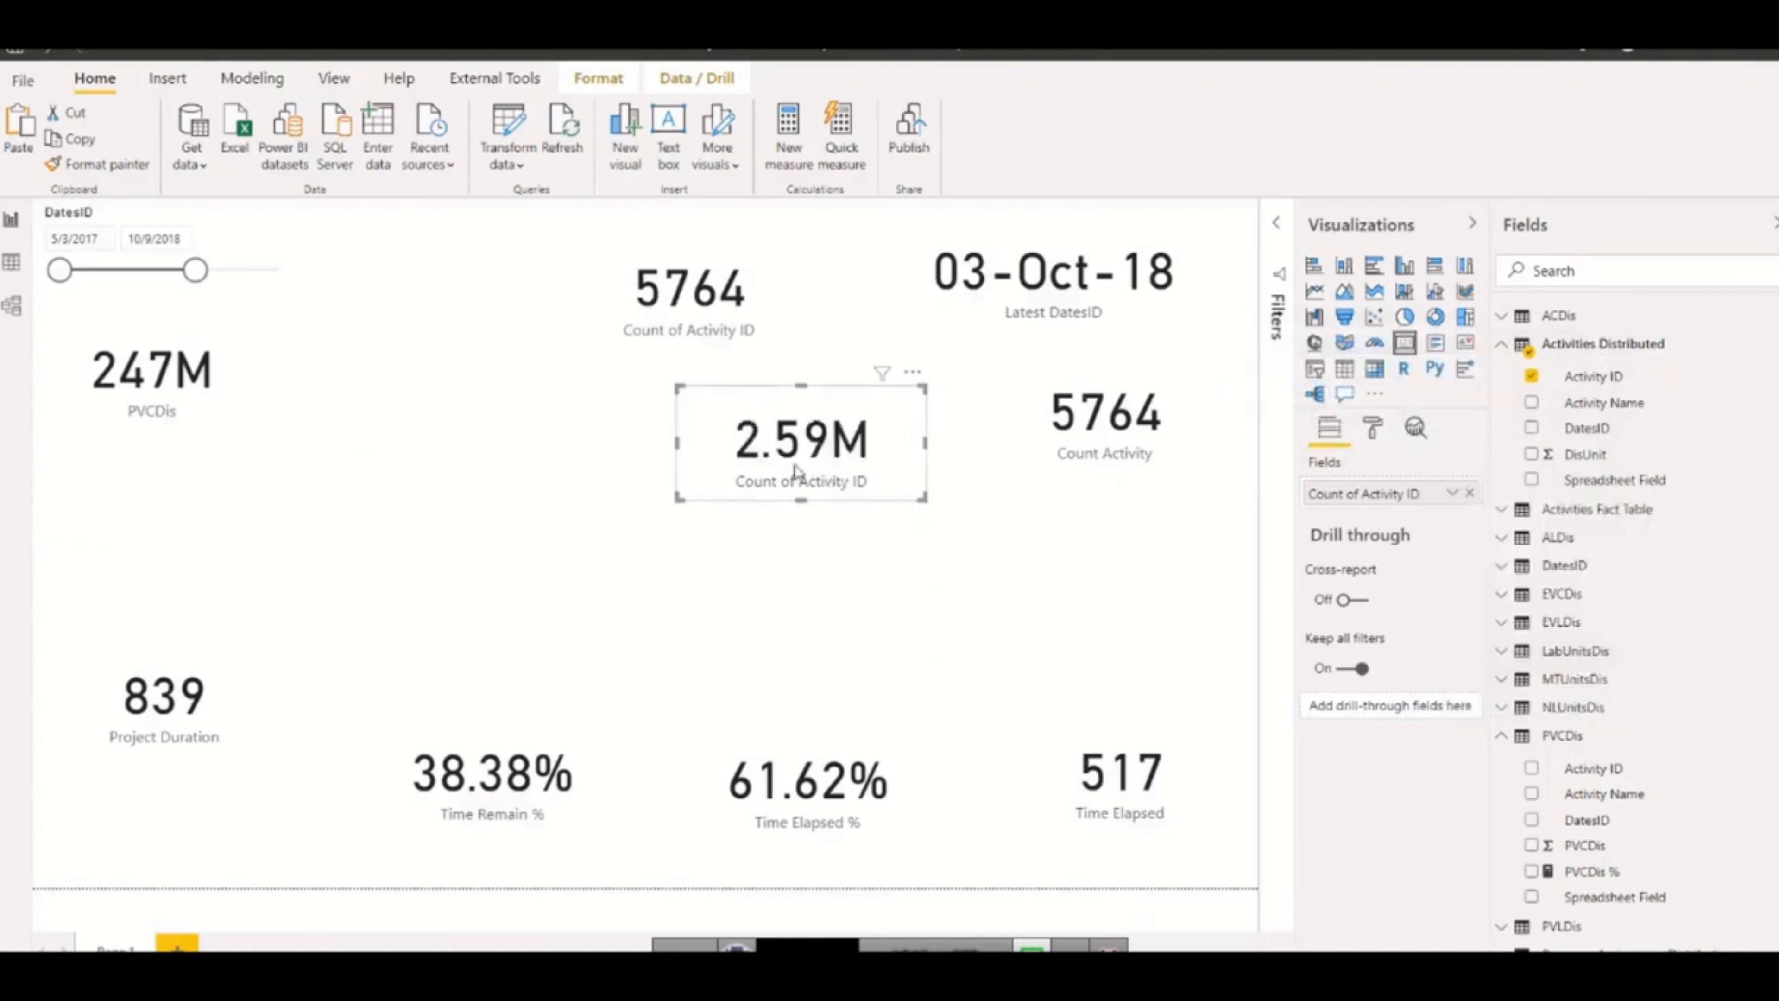
pyautogui.moveTo(796, 472)
# Create a measure in Activities Distributed defined as distinct count = DISTINCTCOUNT('Activities Distributed'[Activity ID])
pyautogui.rightClick(1594, 384)
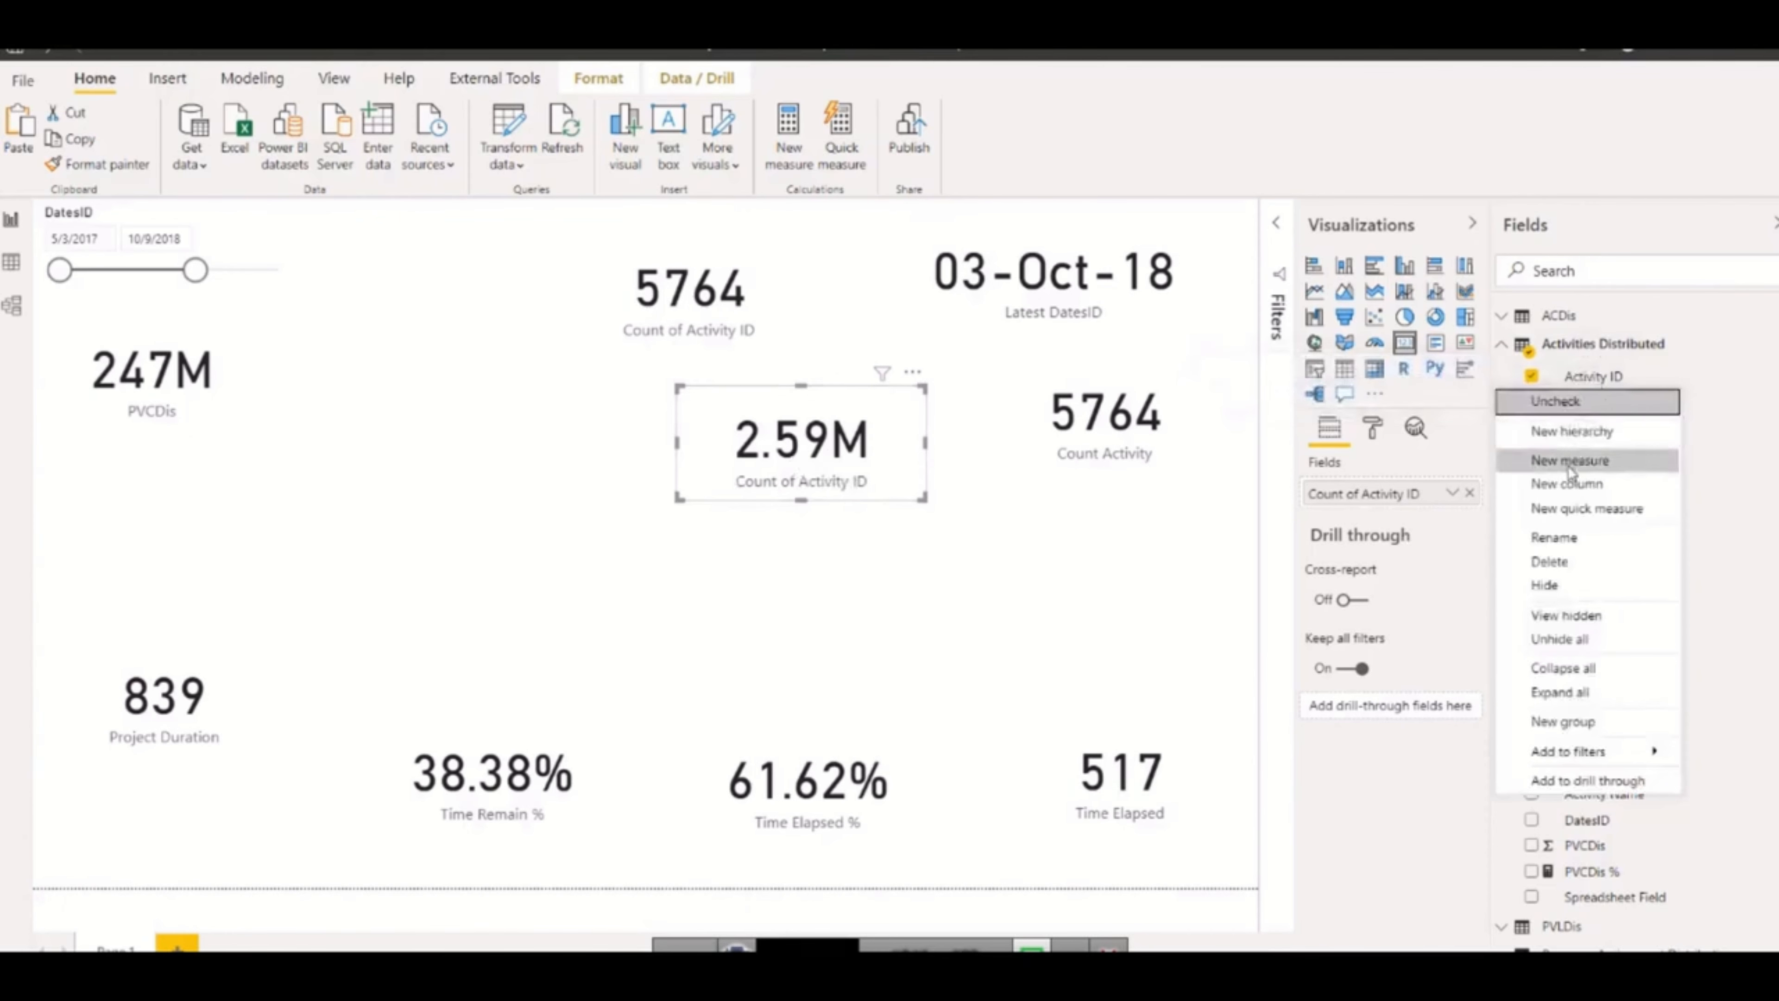
pyautogui.press('Escape')
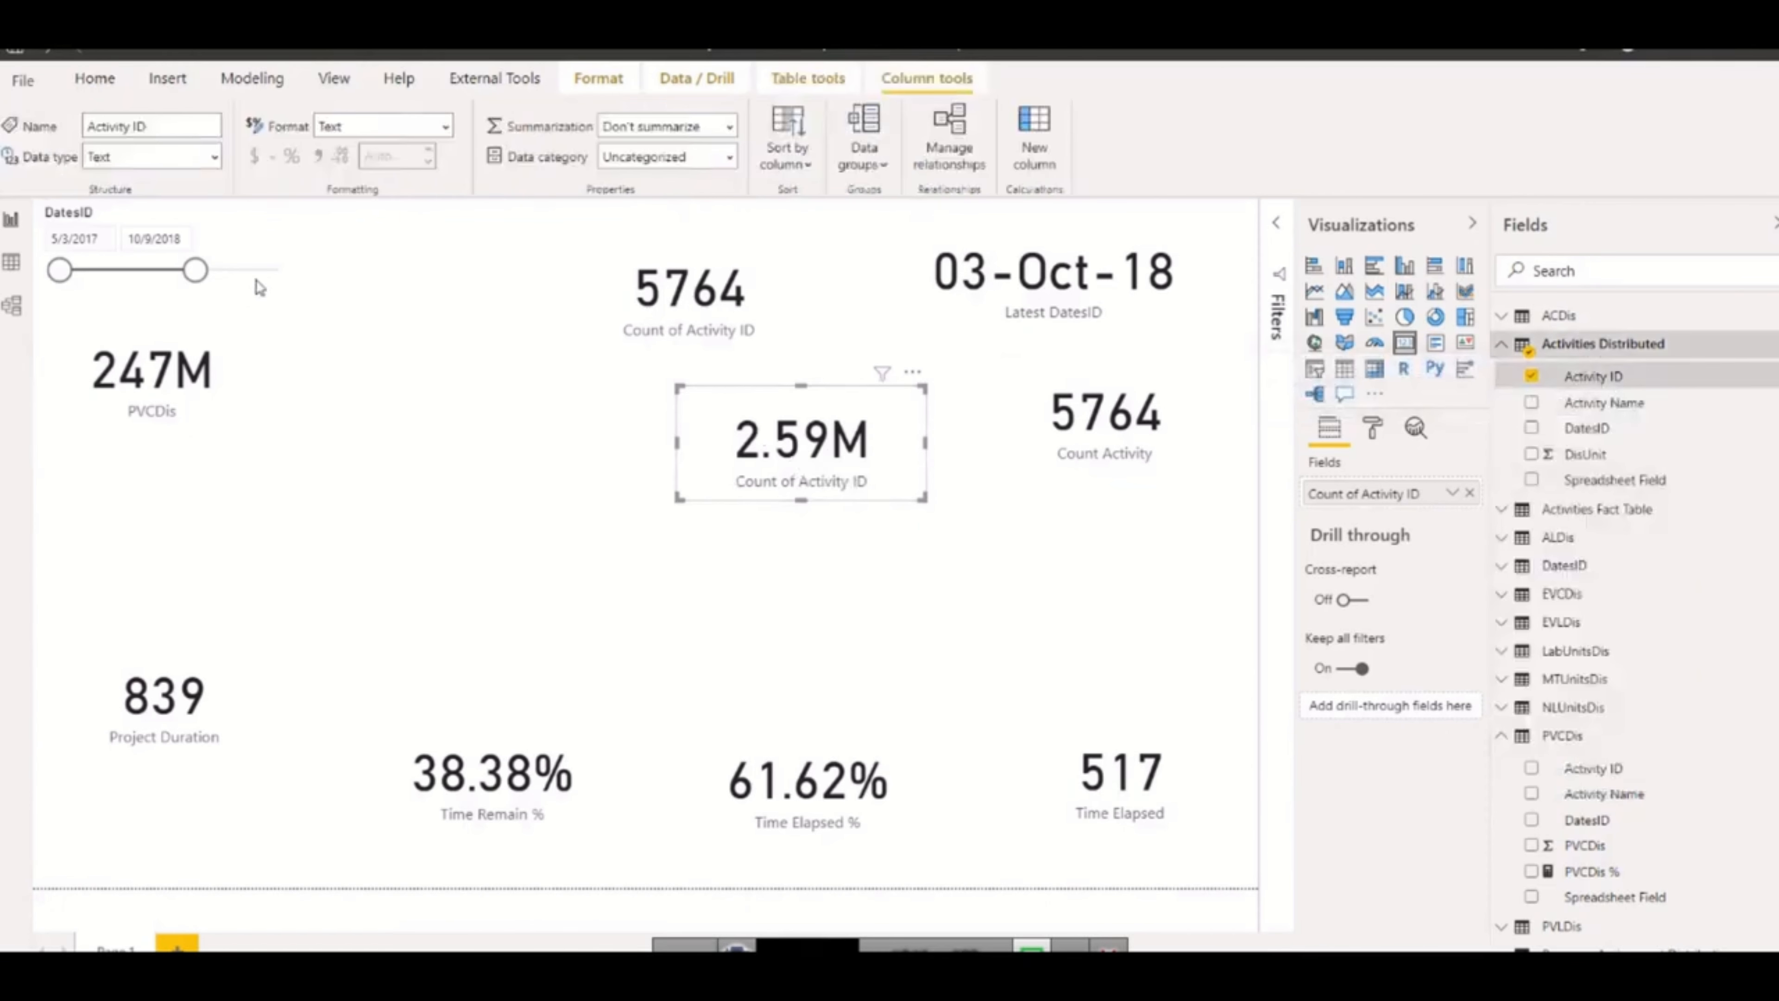
pyautogui.write('distinct count =')
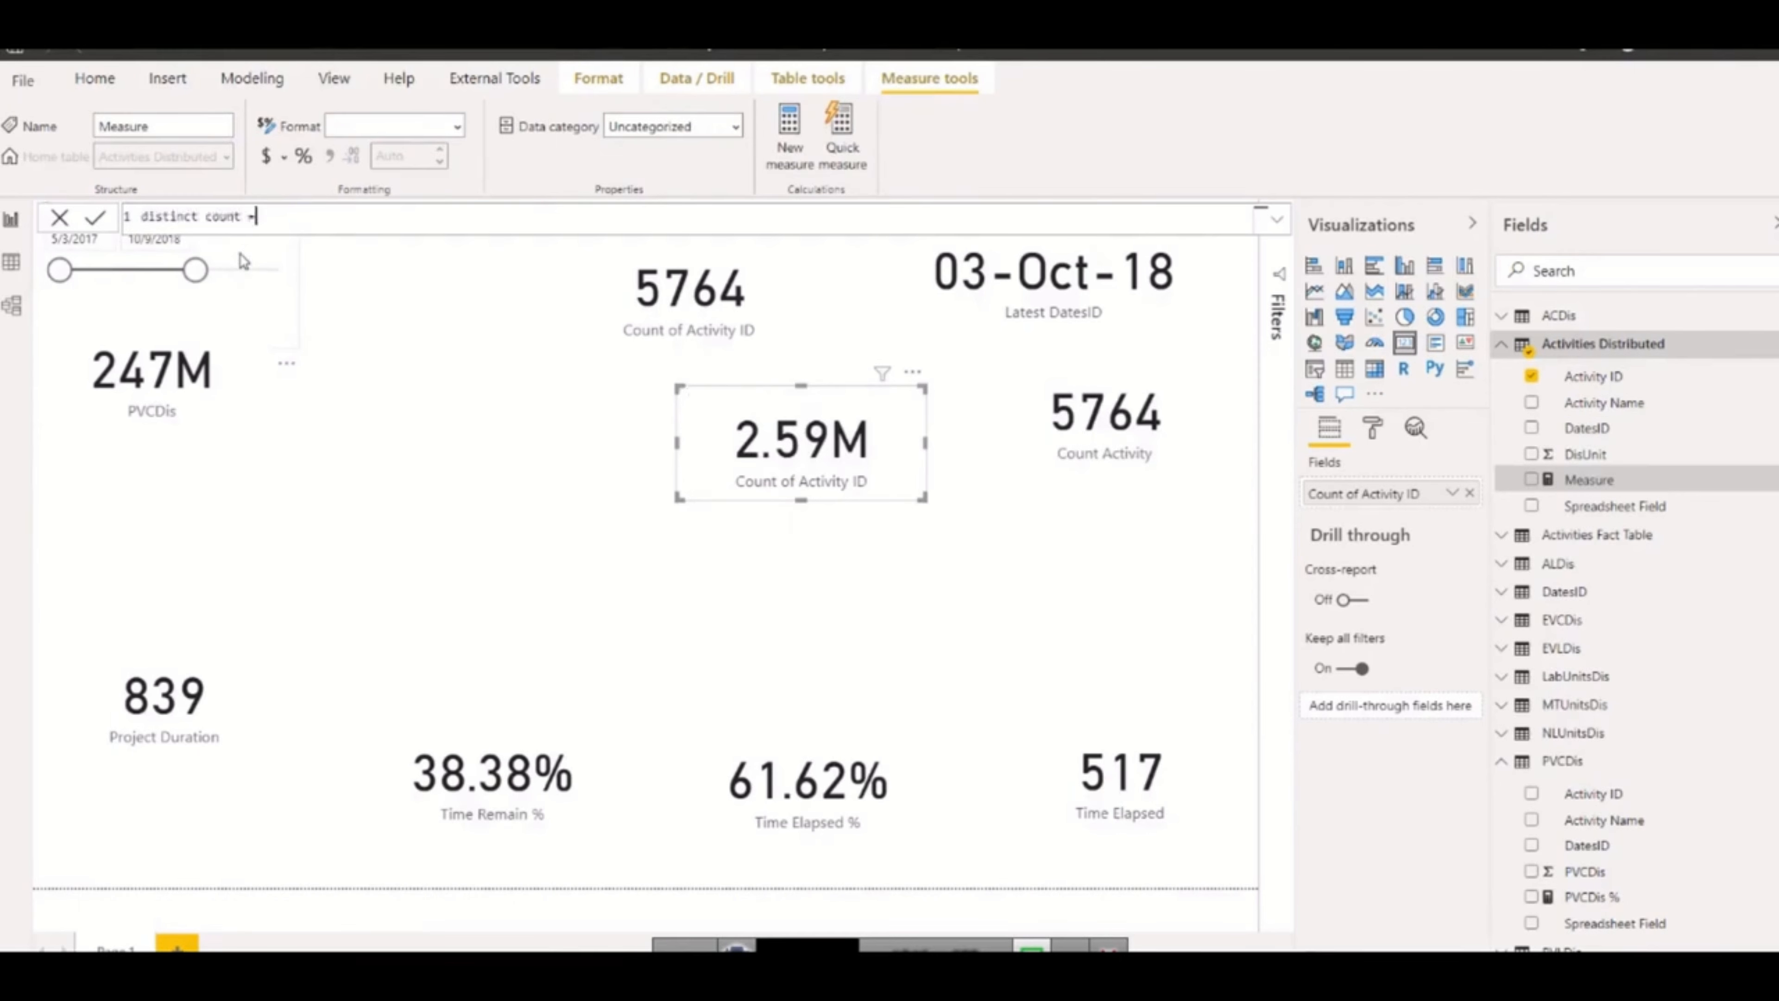
pyautogui.write(' dis')
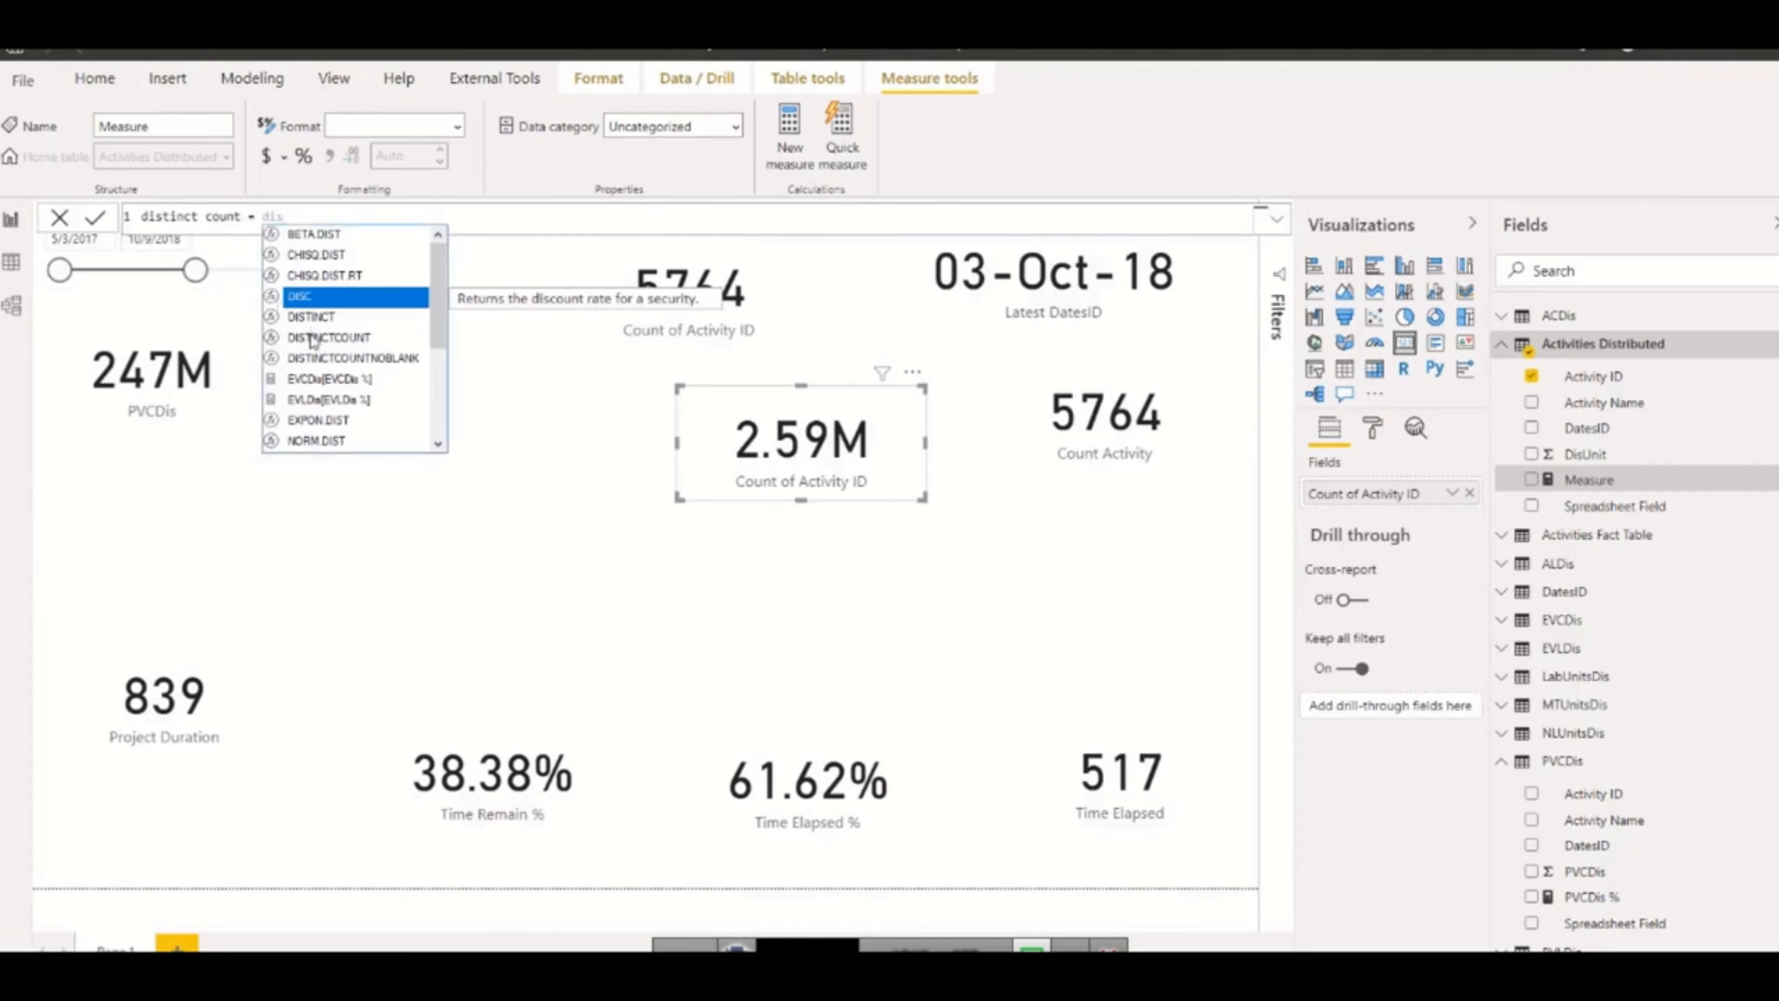
pyautogui.click(328, 338)
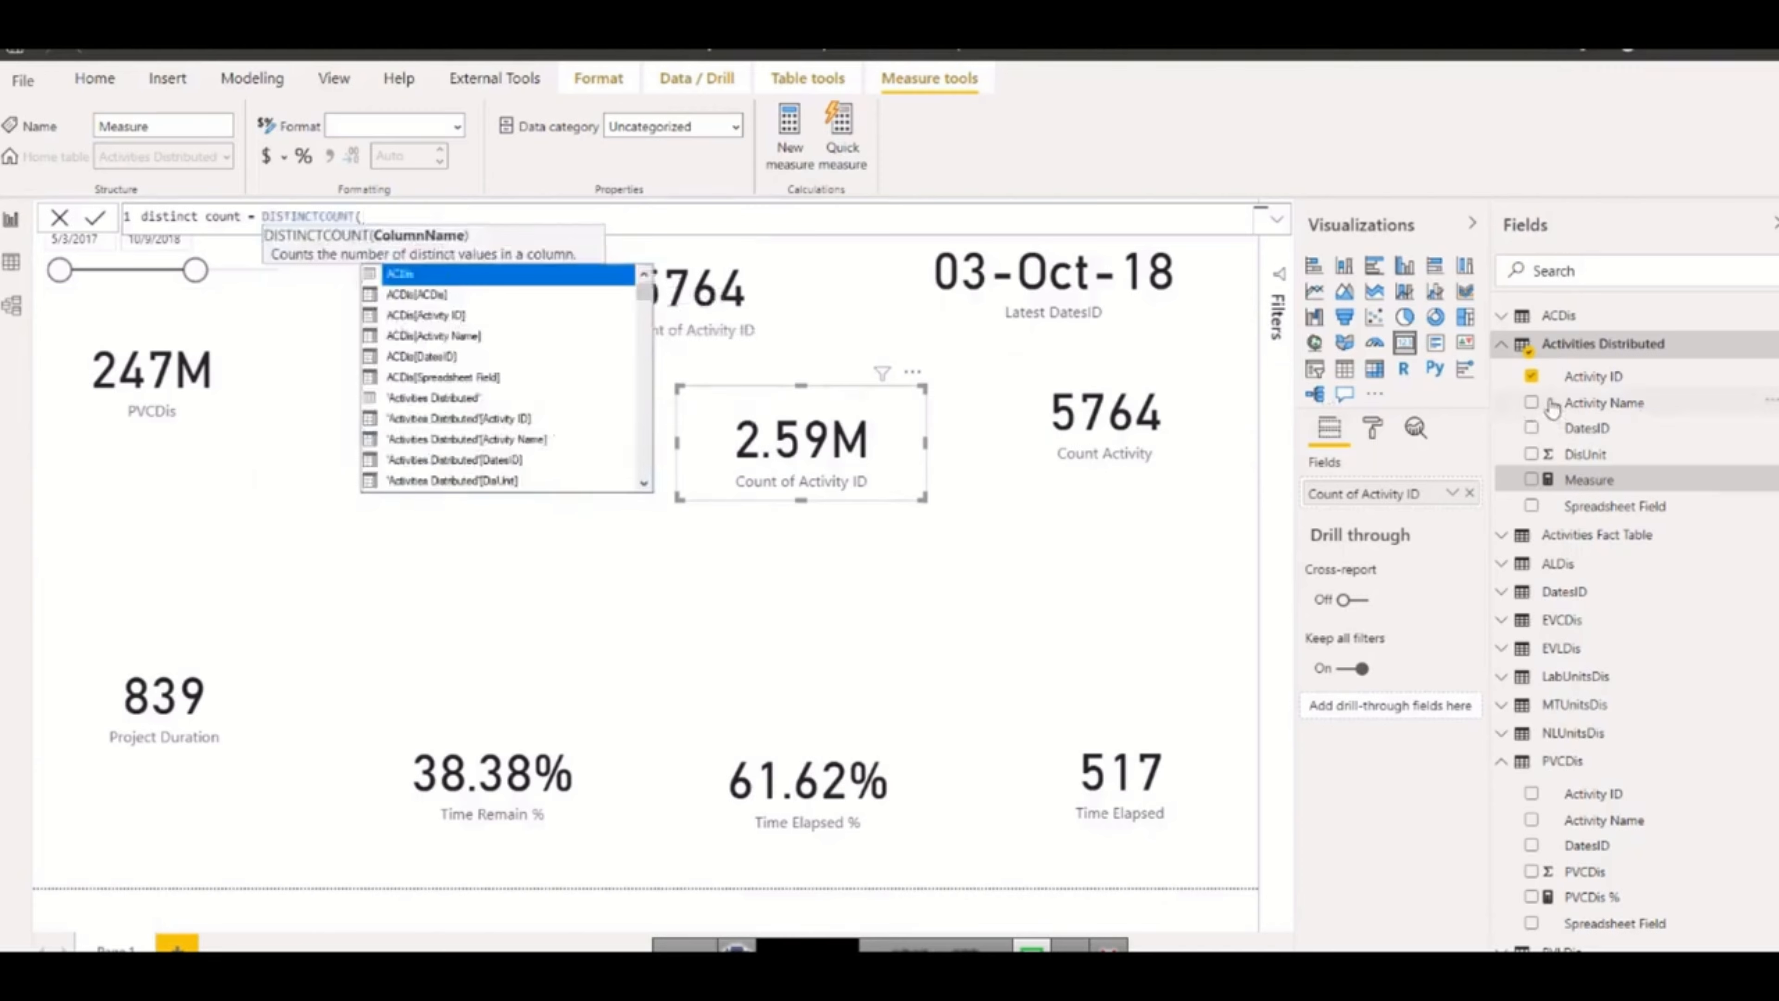
pyautogui.write('acti')
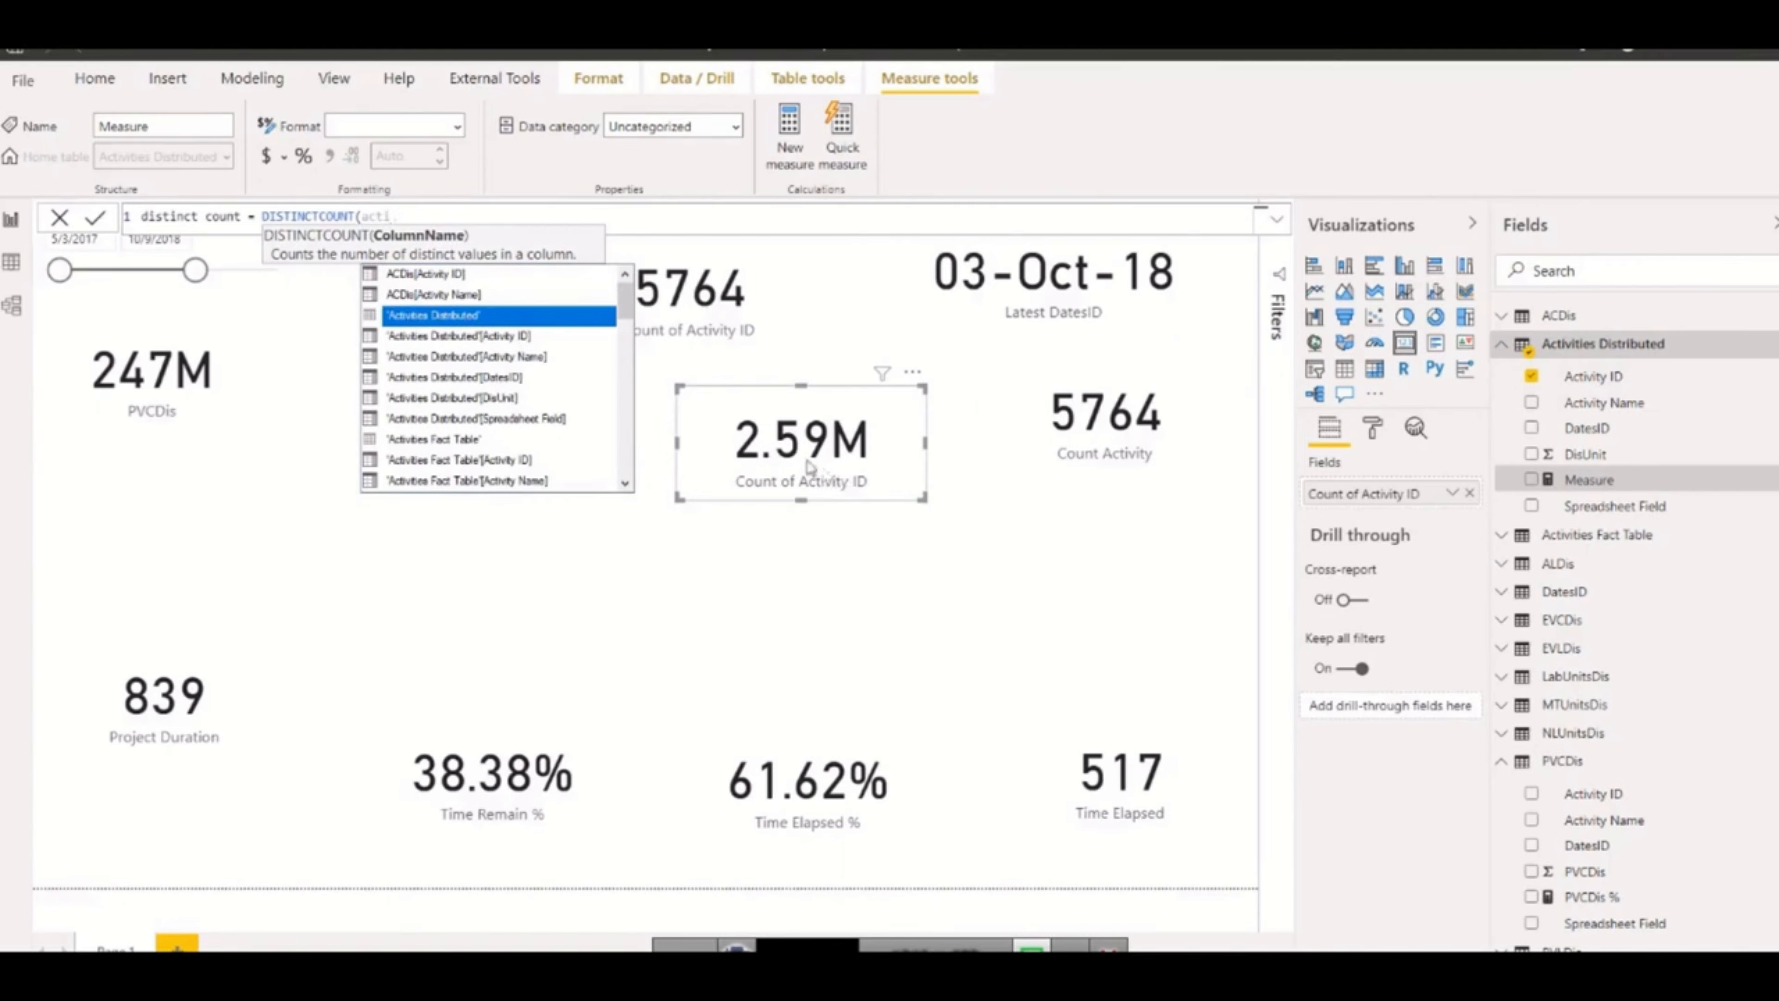
pyautogui.click(502, 343)
pyautogui.click(502, 344)
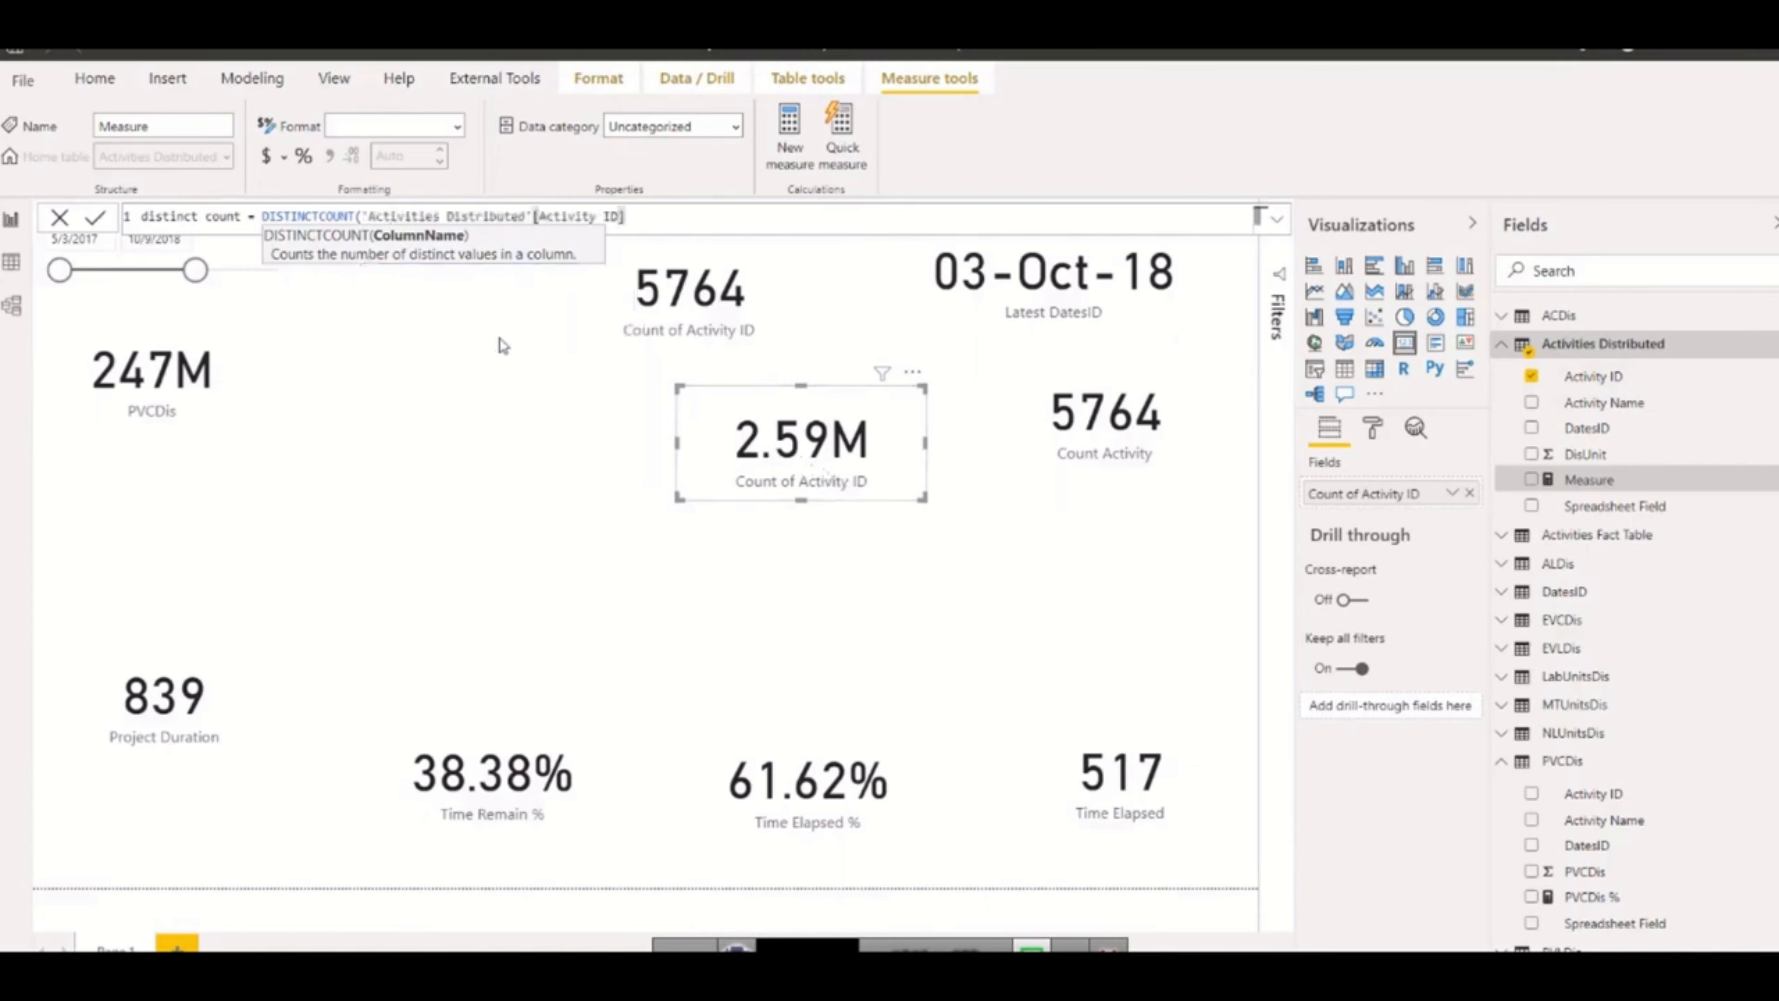
pyautogui.write(')')
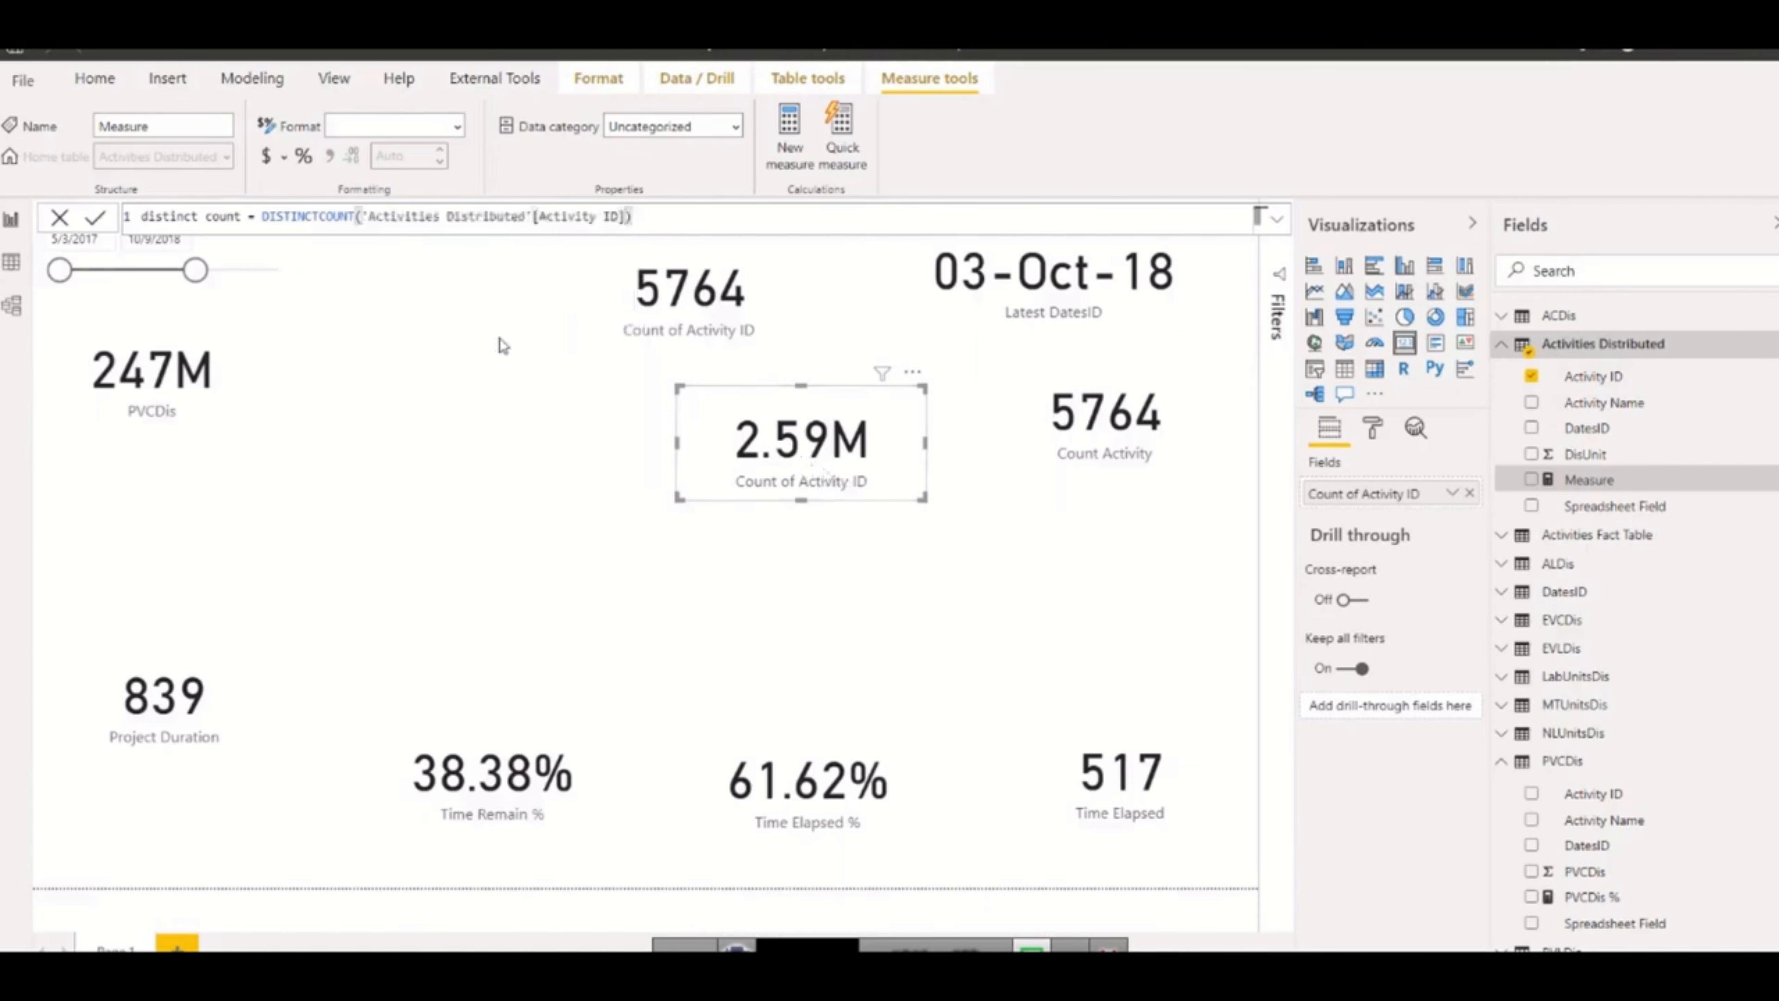
pyautogui.press('Return')
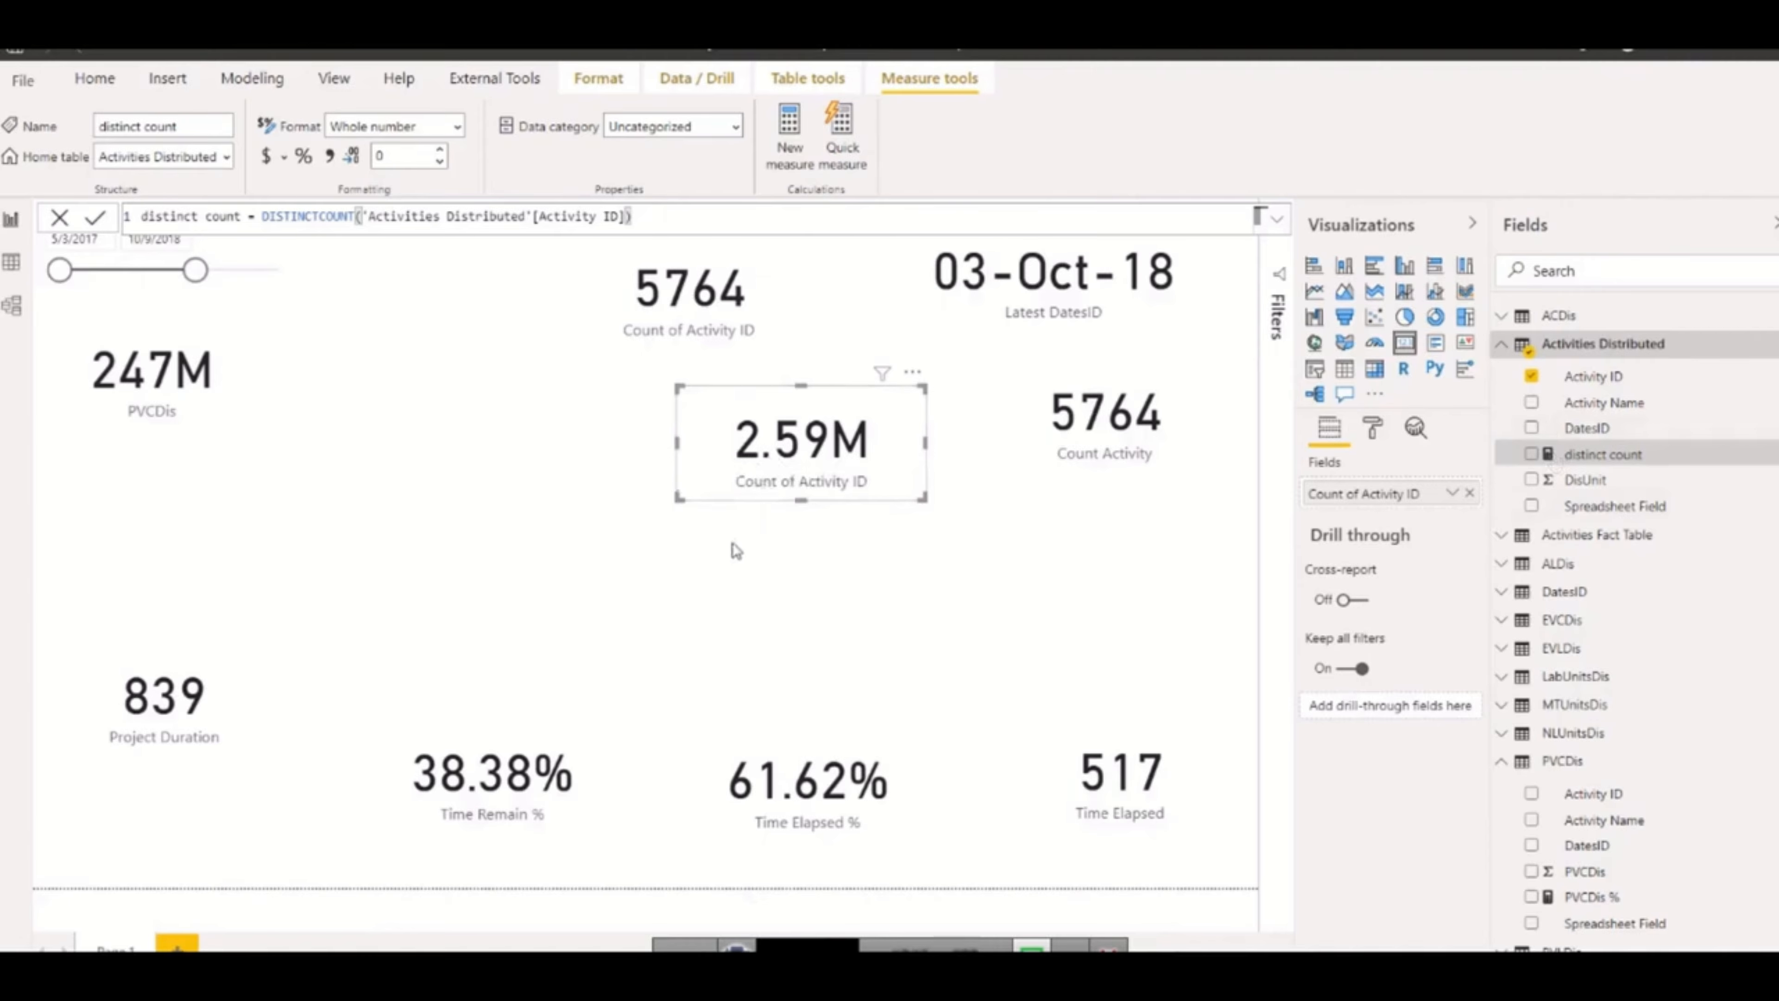
# Duplicate the Activities Distributed count card, place the copy beside the original, and replace its field with the distinct count measure
pyautogui.click(747, 462)
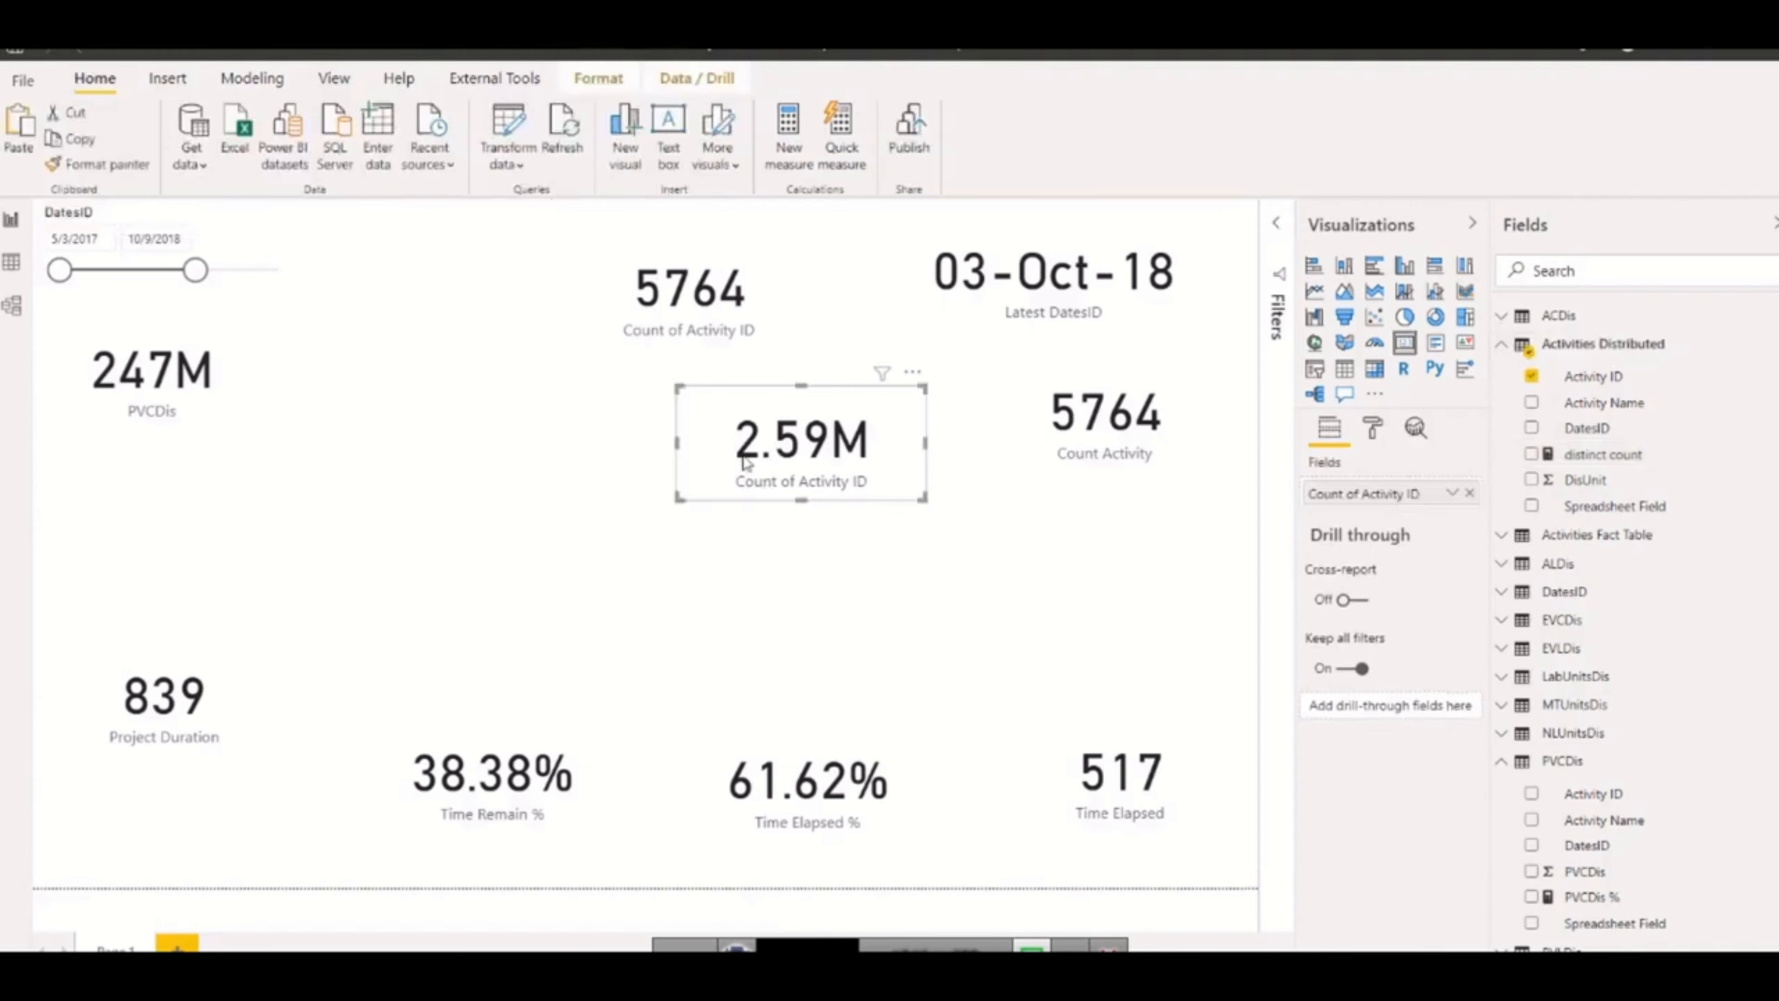
pyautogui.hotkey('ctrl', 'c')
pyautogui.hotkey('ctrl', 'v')
pyautogui.moveTo(747, 462); pyautogui.dragTo(490, 475)
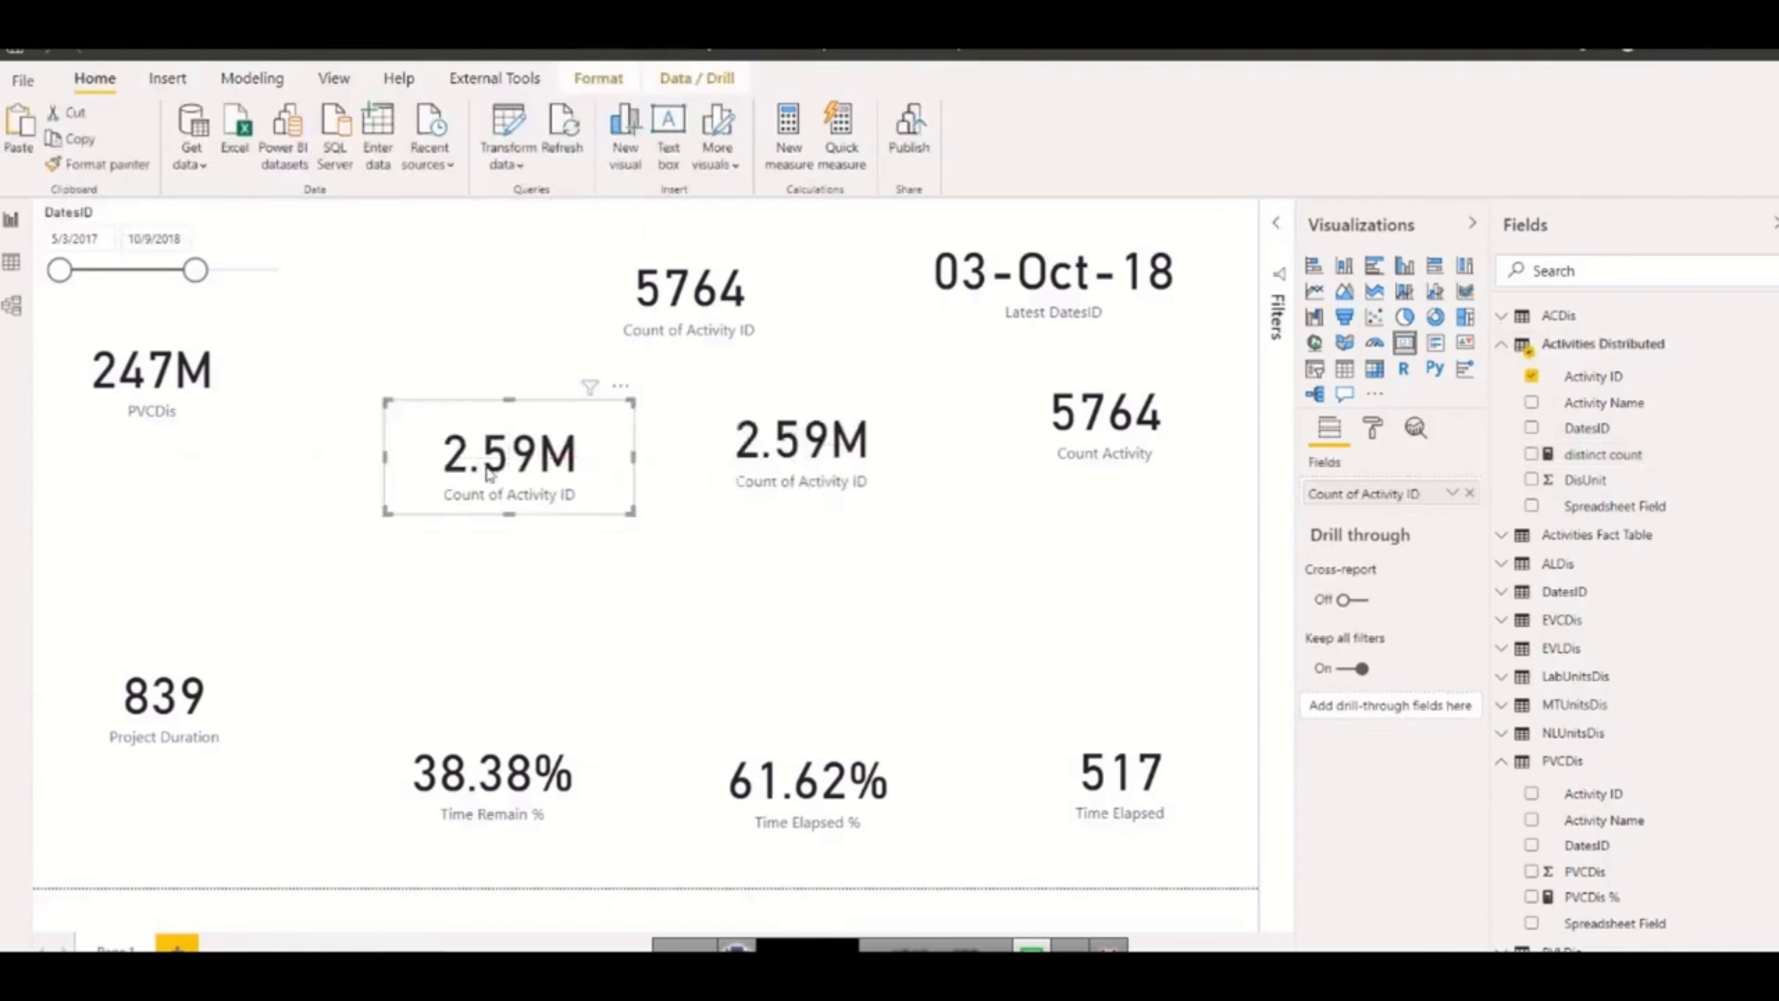
pyautogui.click(1470, 493)
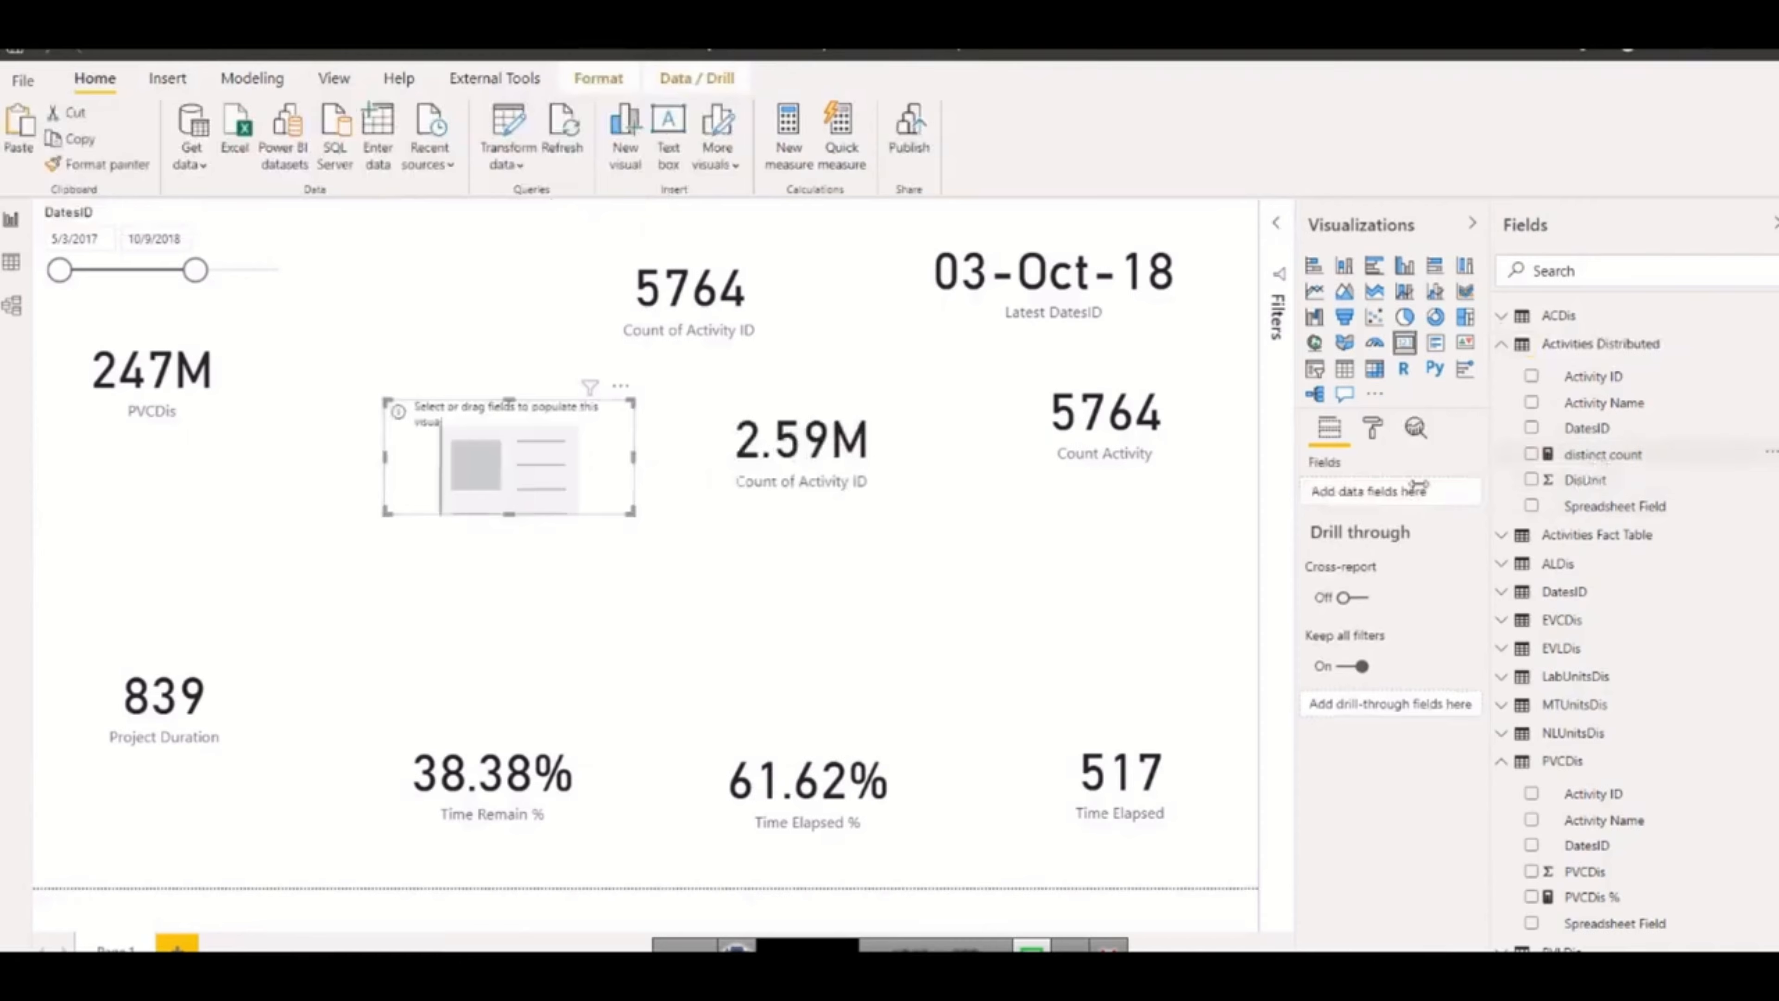
pyautogui.moveTo(1418, 486); pyautogui.dragTo(1415, 491)
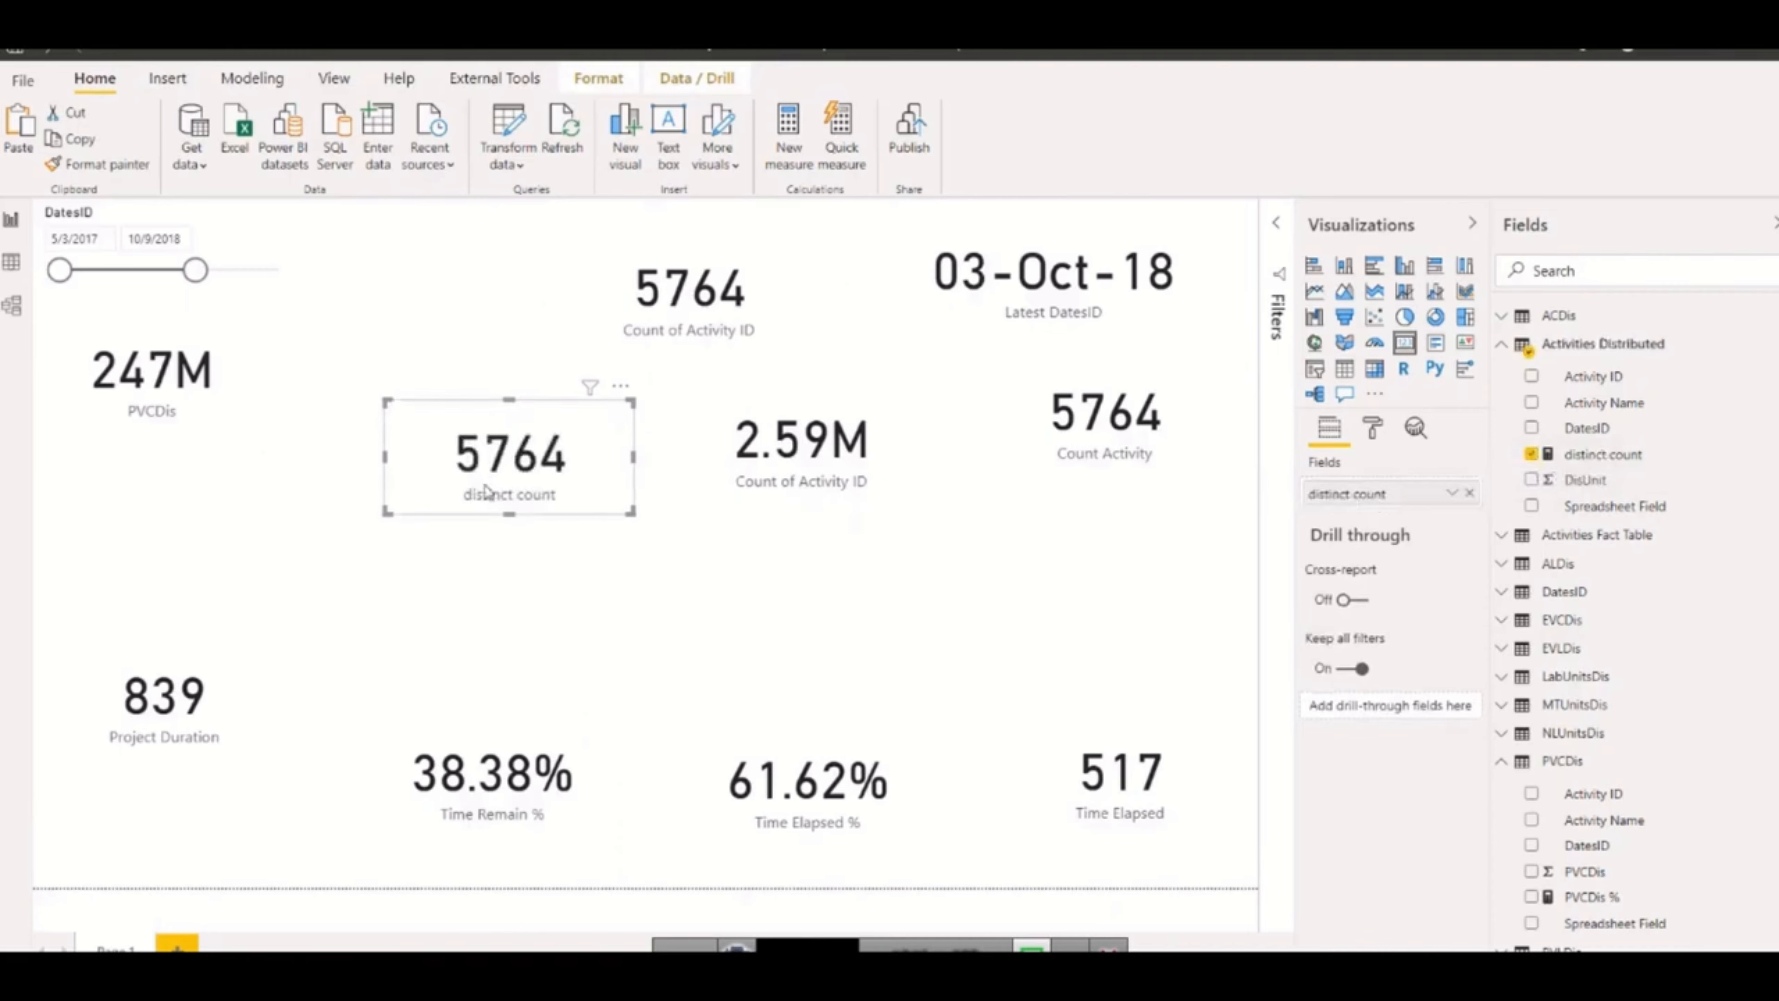
# Move the distinct count card below the Count Activity card and place the Activities Distributed count card next to it
pyautogui.moveTo(498, 478)
pyautogui.moveTo(469, 483); pyautogui.dragTo(1044, 592)
pyautogui.click(812, 463)
pyautogui.moveTo(813, 462); pyautogui.dragTo(863, 600)
pyautogui.click(1068, 423)
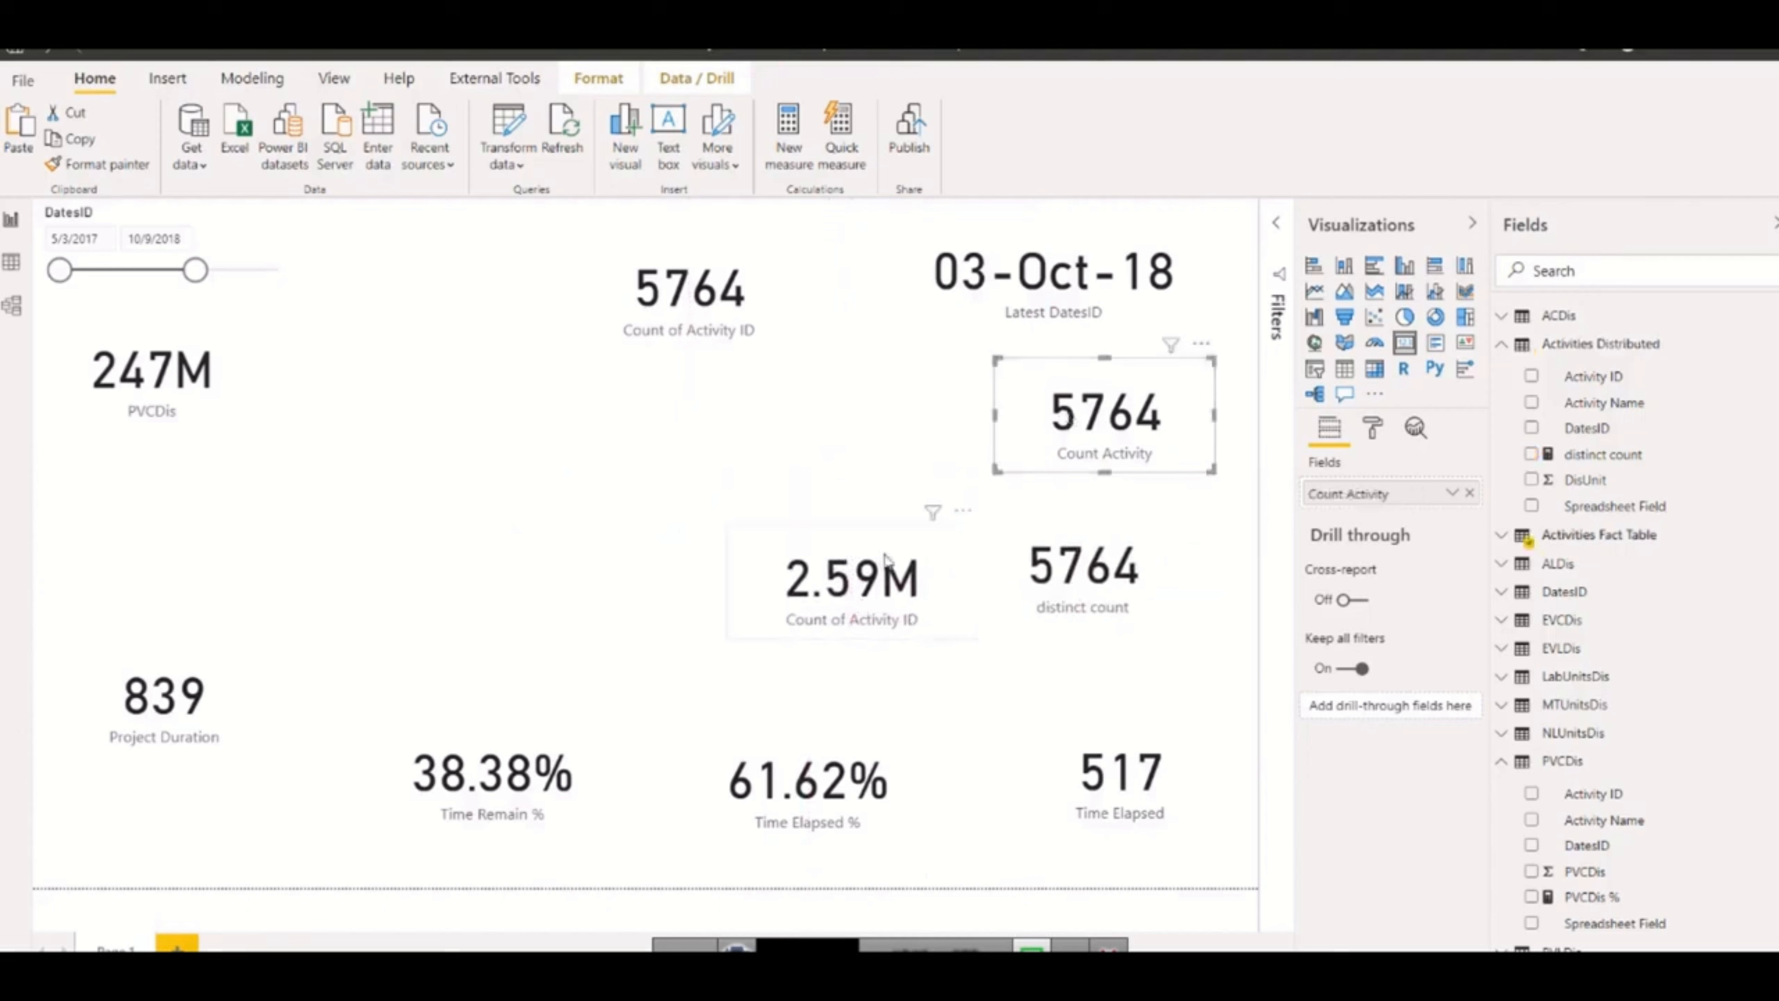
pyautogui.click(817, 559)
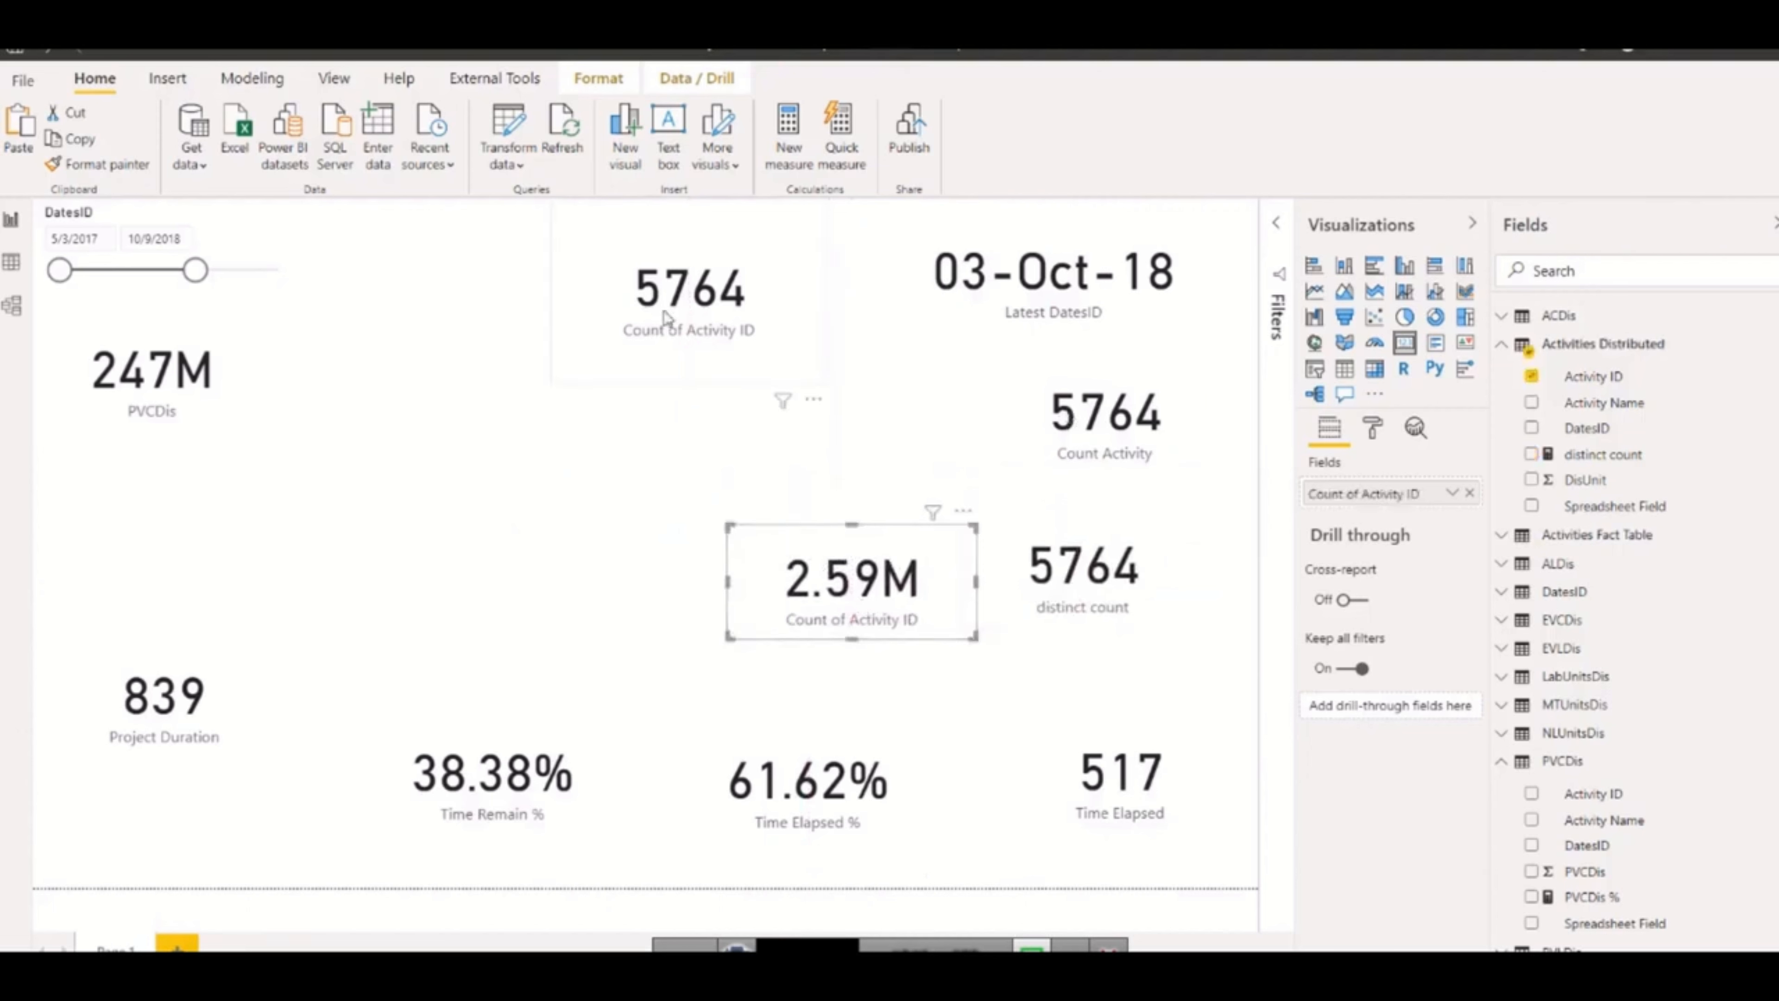
# Shrink the Activities Fact Table Count of Activity ID card and place it directly above the Project Duration card
pyautogui.moveTo(666, 319); pyautogui.dragTo(366, 533)
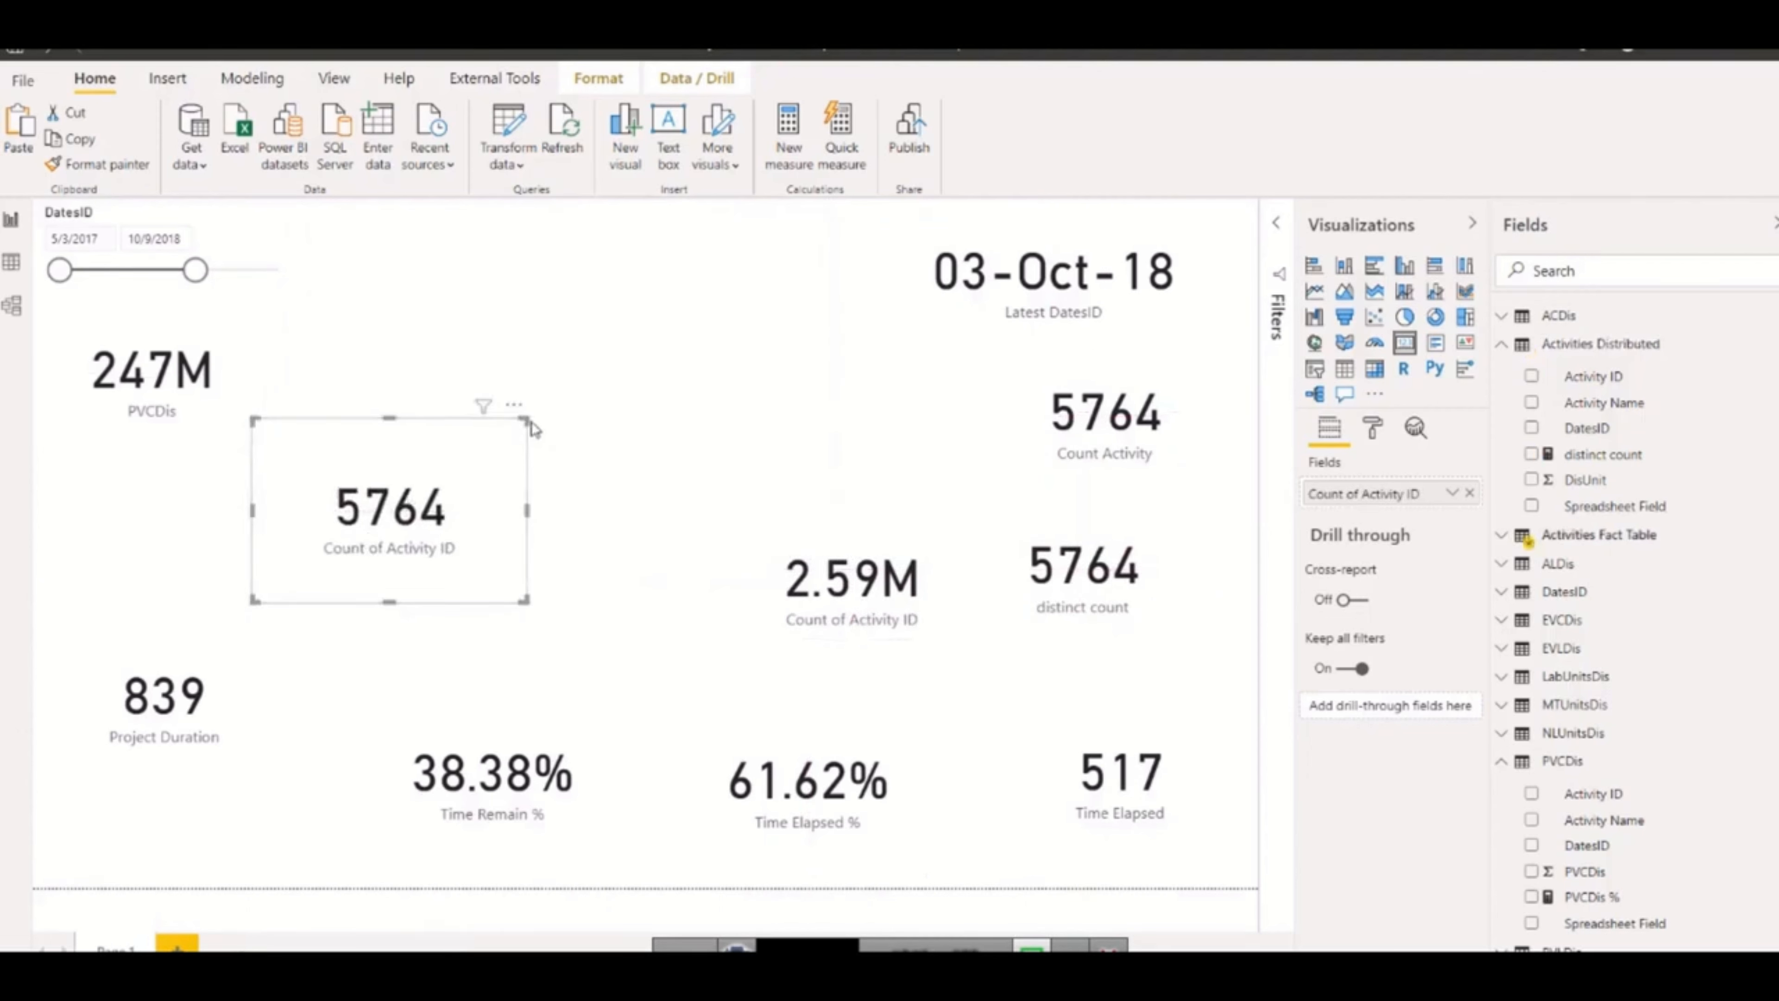
pyautogui.moveTo(524, 420); pyautogui.dragTo(494, 474)
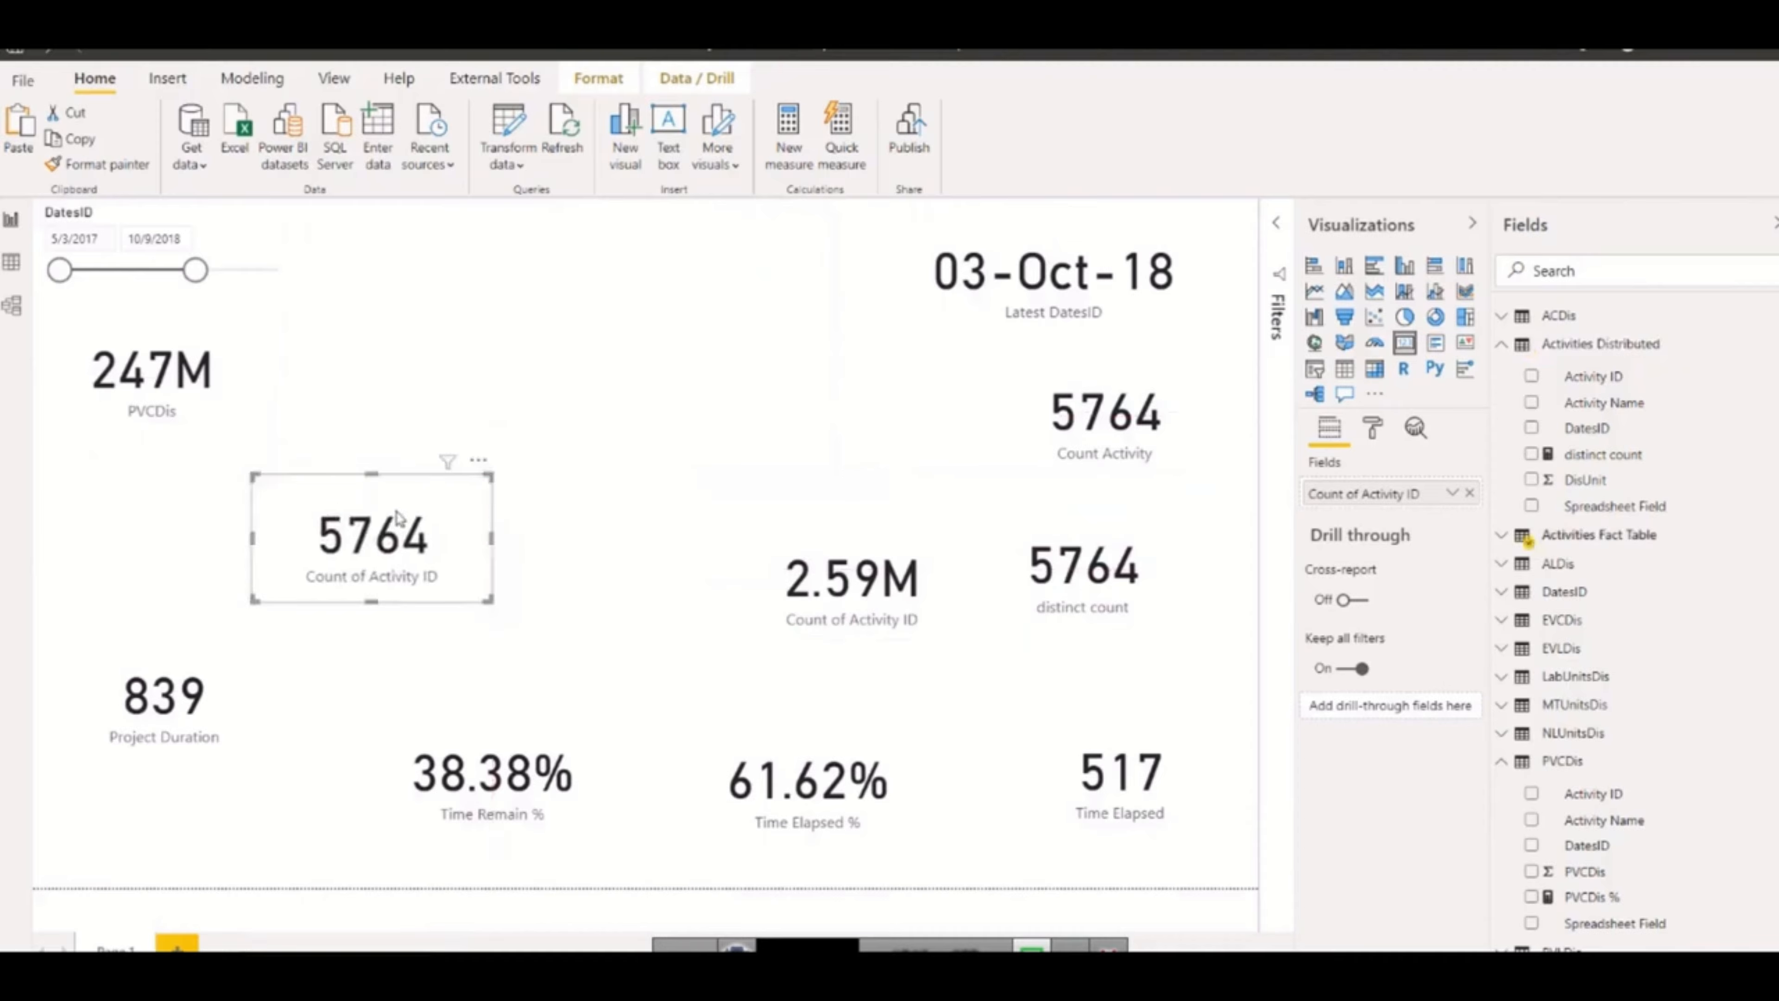
pyautogui.moveTo(365, 530); pyautogui.dragTo(144, 553)
# Shrink the Latest DatesID card toward the page's upper corner so that it sits centred above the Count Activity card
pyautogui.click(1009, 270)
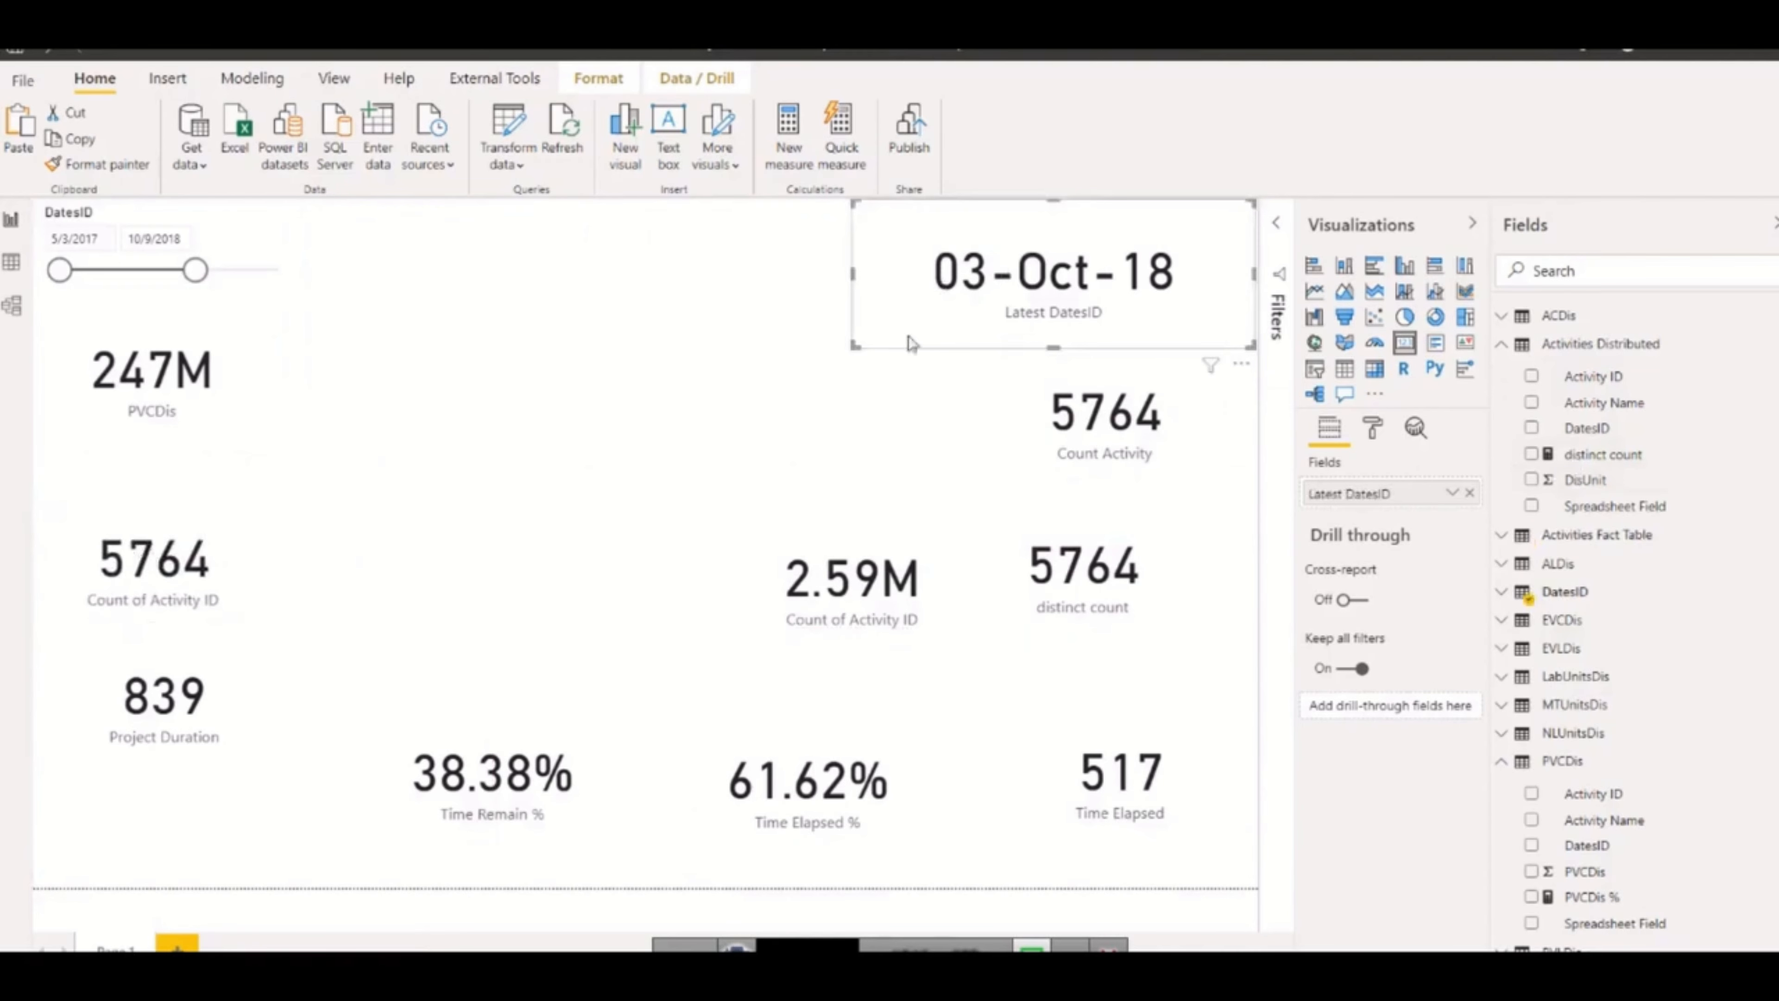
pyautogui.moveTo(855, 346); pyautogui.dragTo(903, 327)
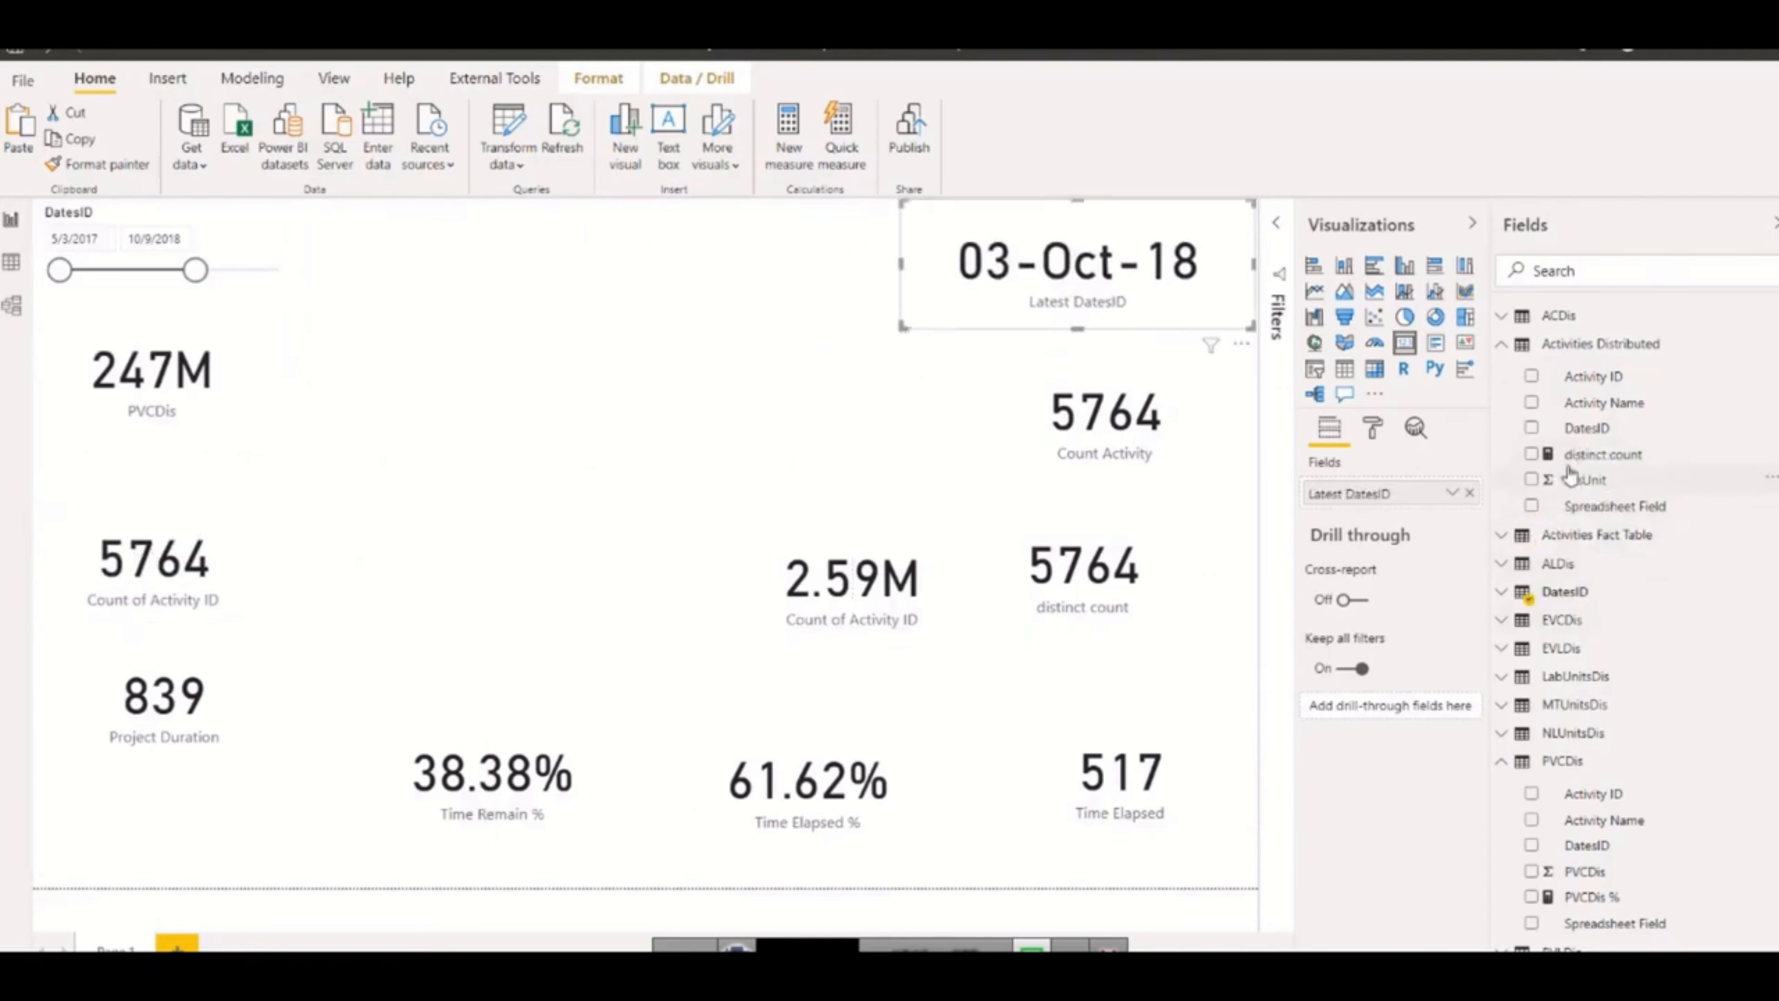
pyautogui.scroll(-1, 1646, 582)
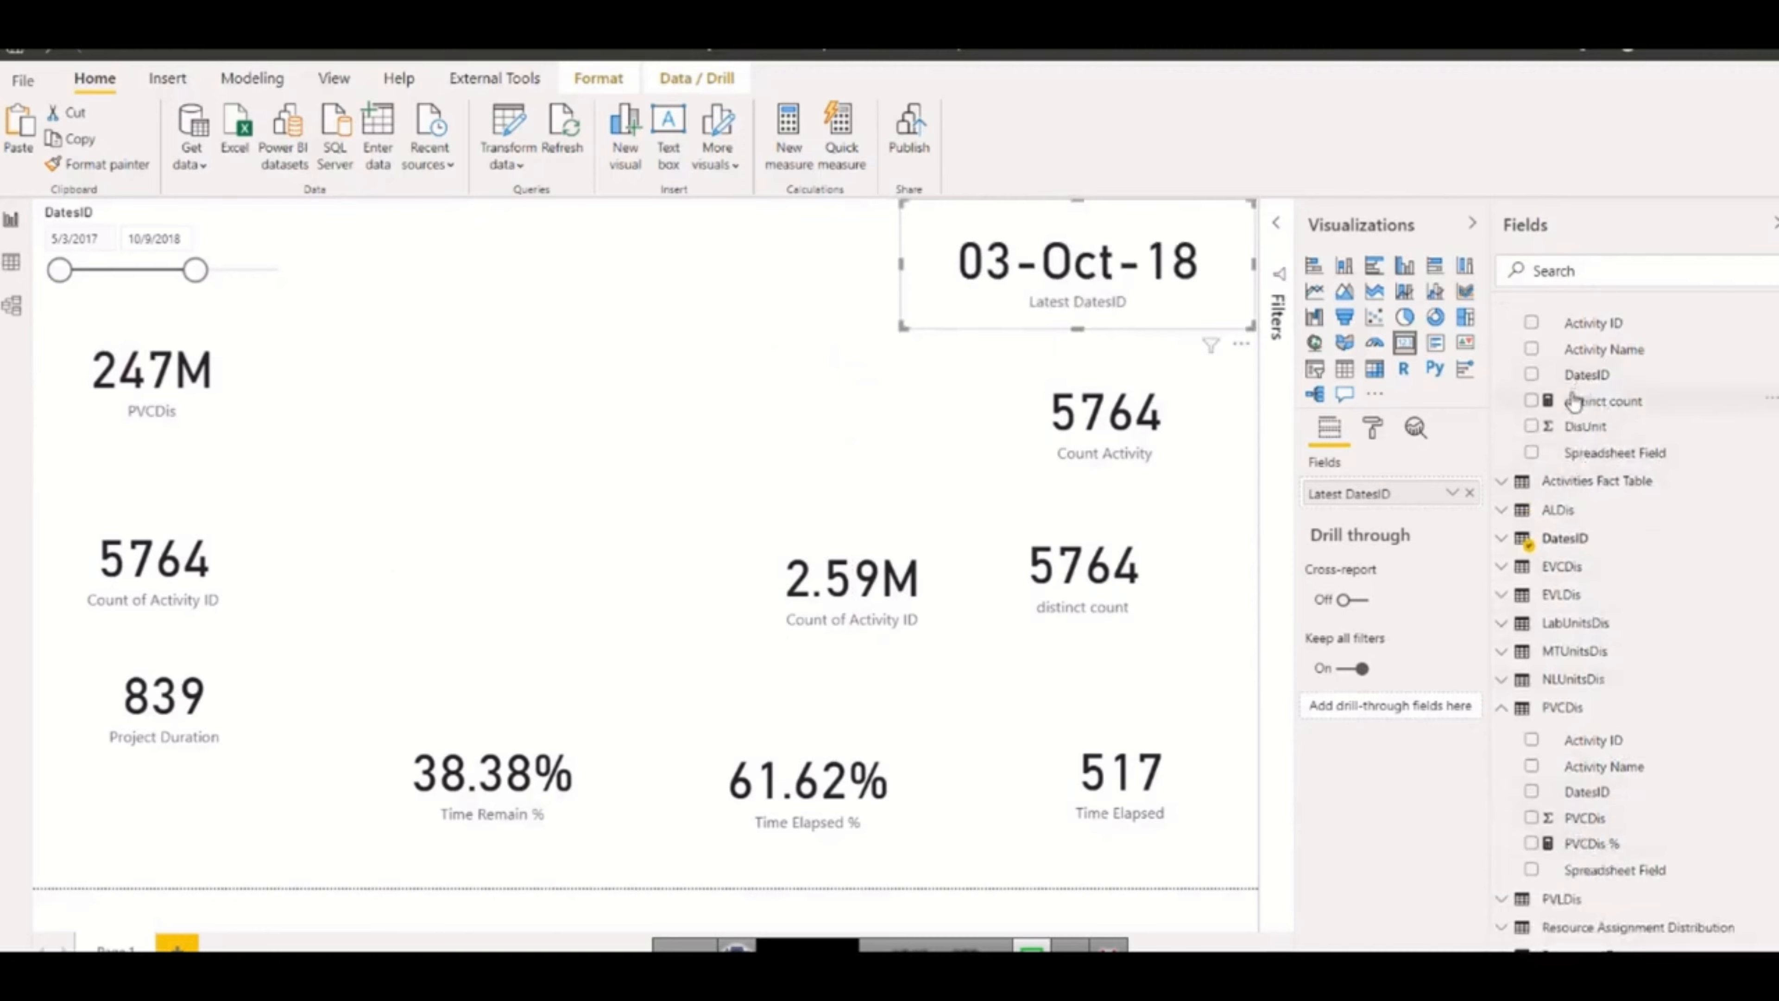
pyautogui.moveTo(904, 327); pyautogui.dragTo(961, 319)
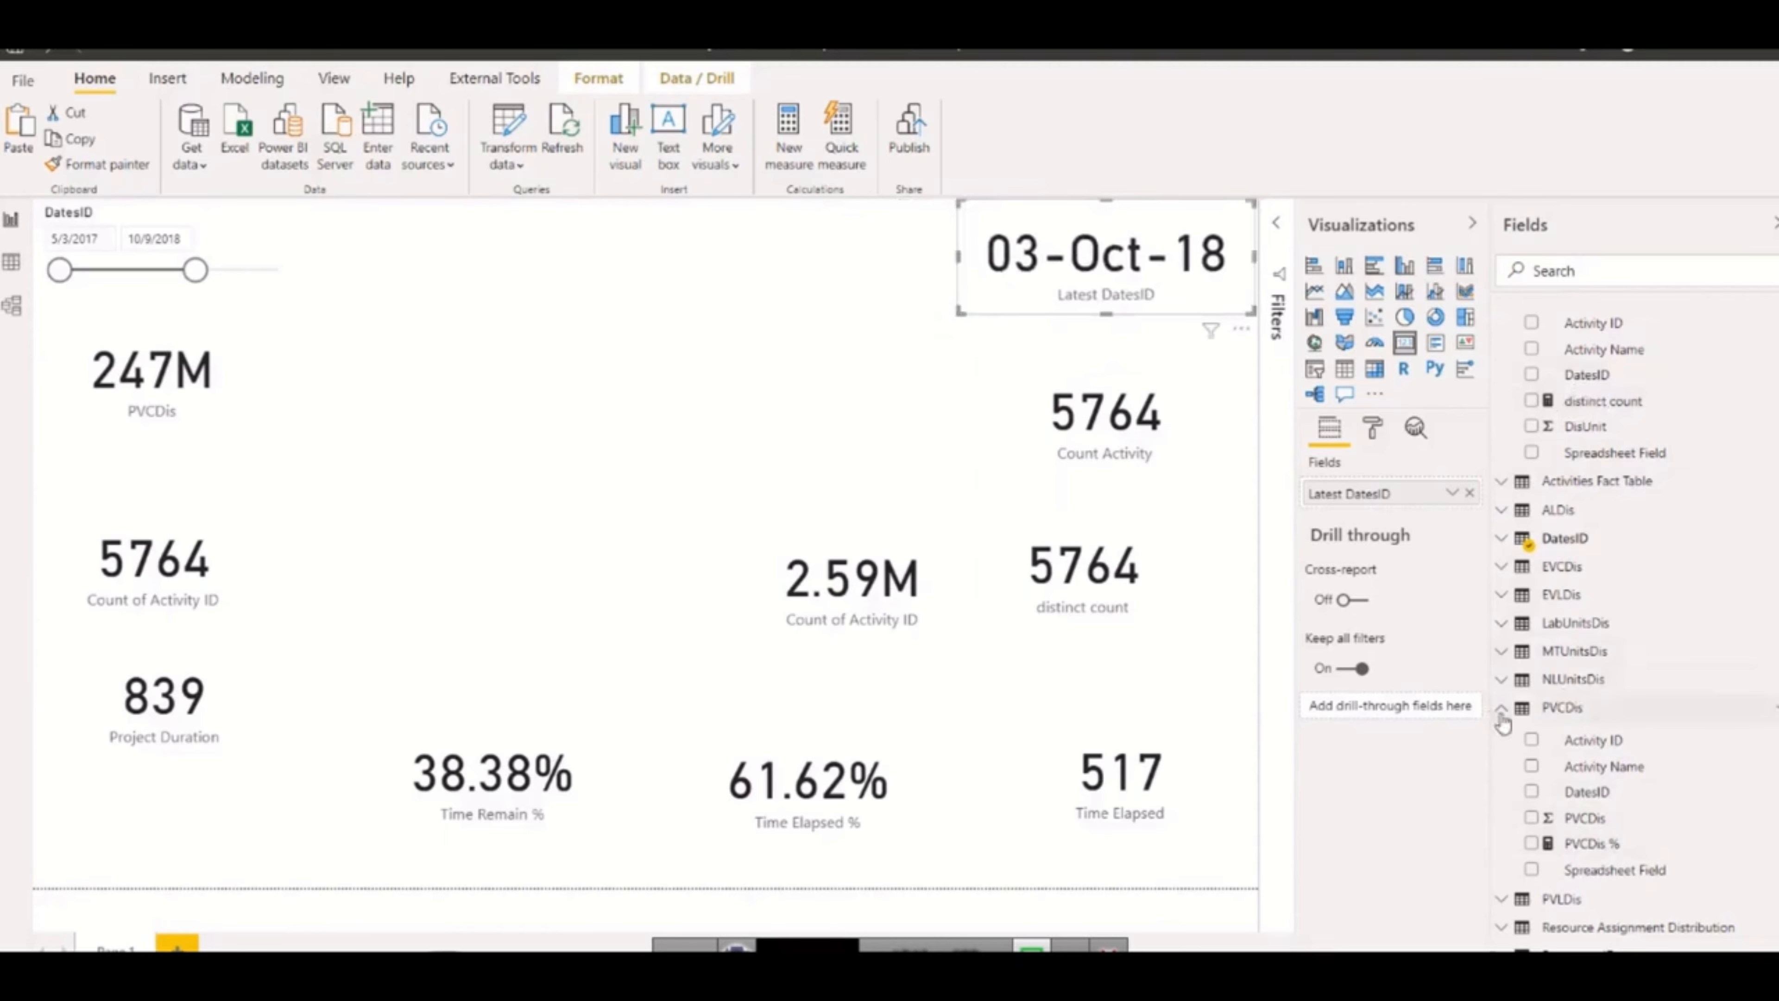
# Add a calculated column to the ACDis table and name it ACDis % in its formula
pyautogui.click(1632, 706)
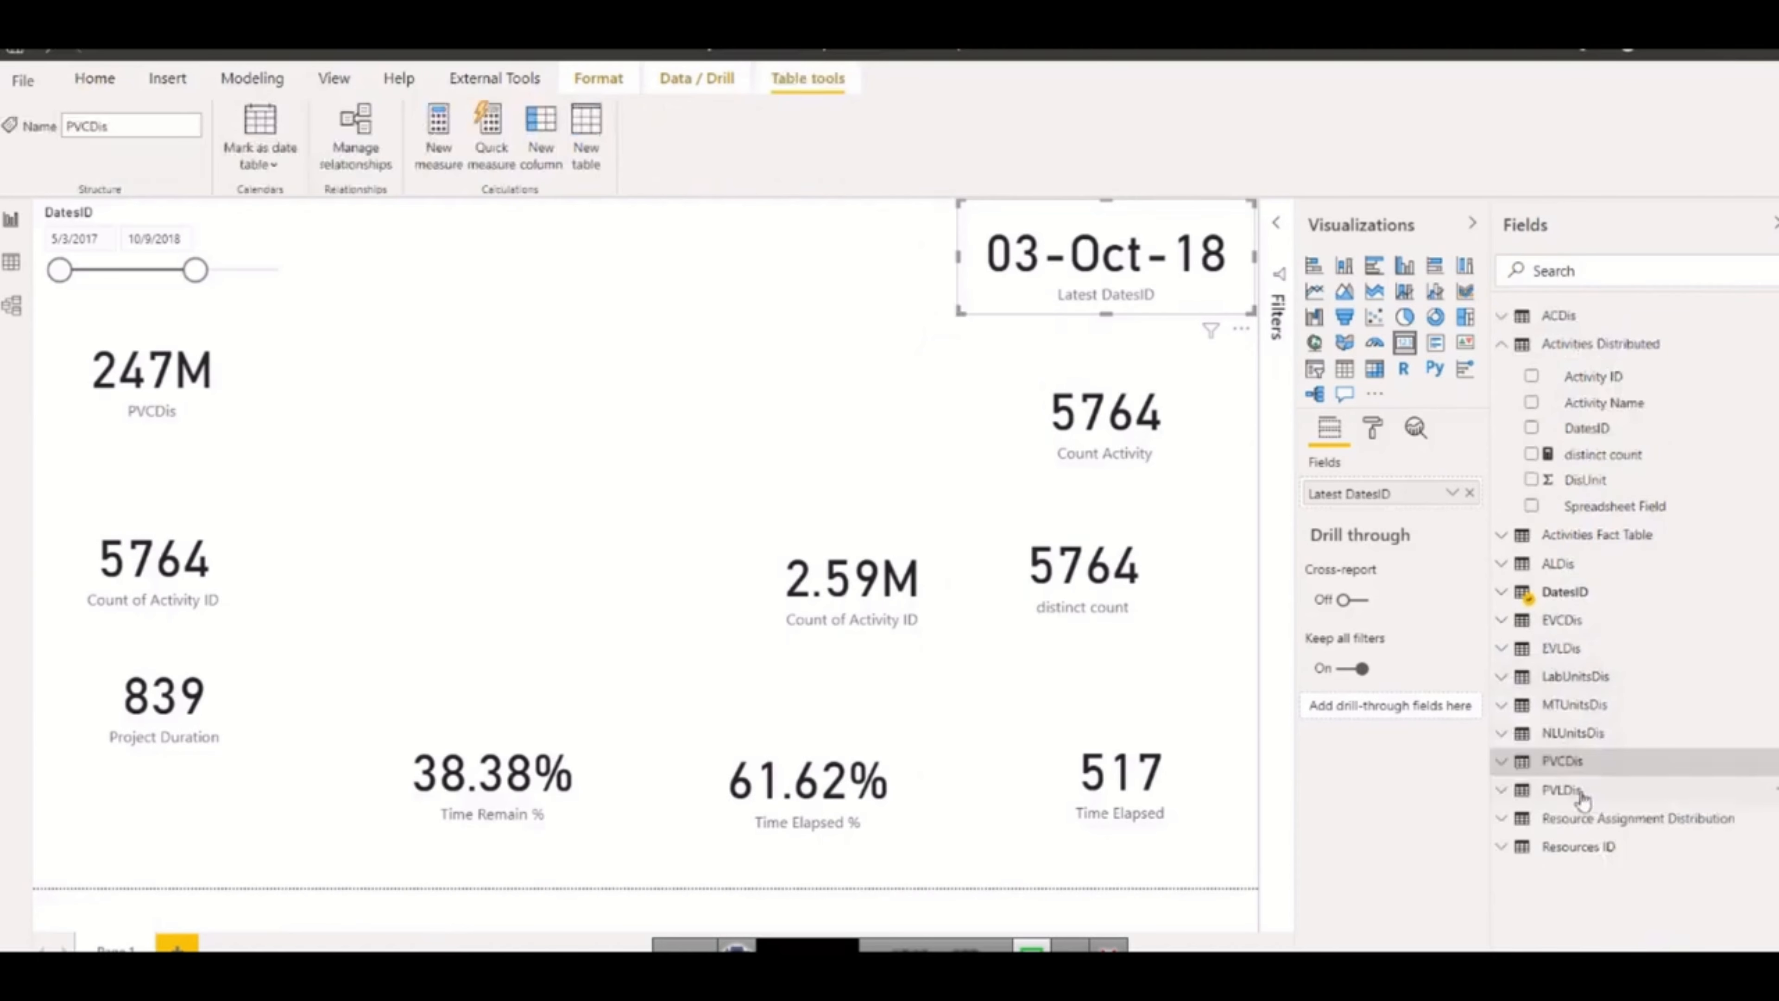
pyautogui.click(1509, 795)
pyautogui.scroll(-1, 1516, 666)
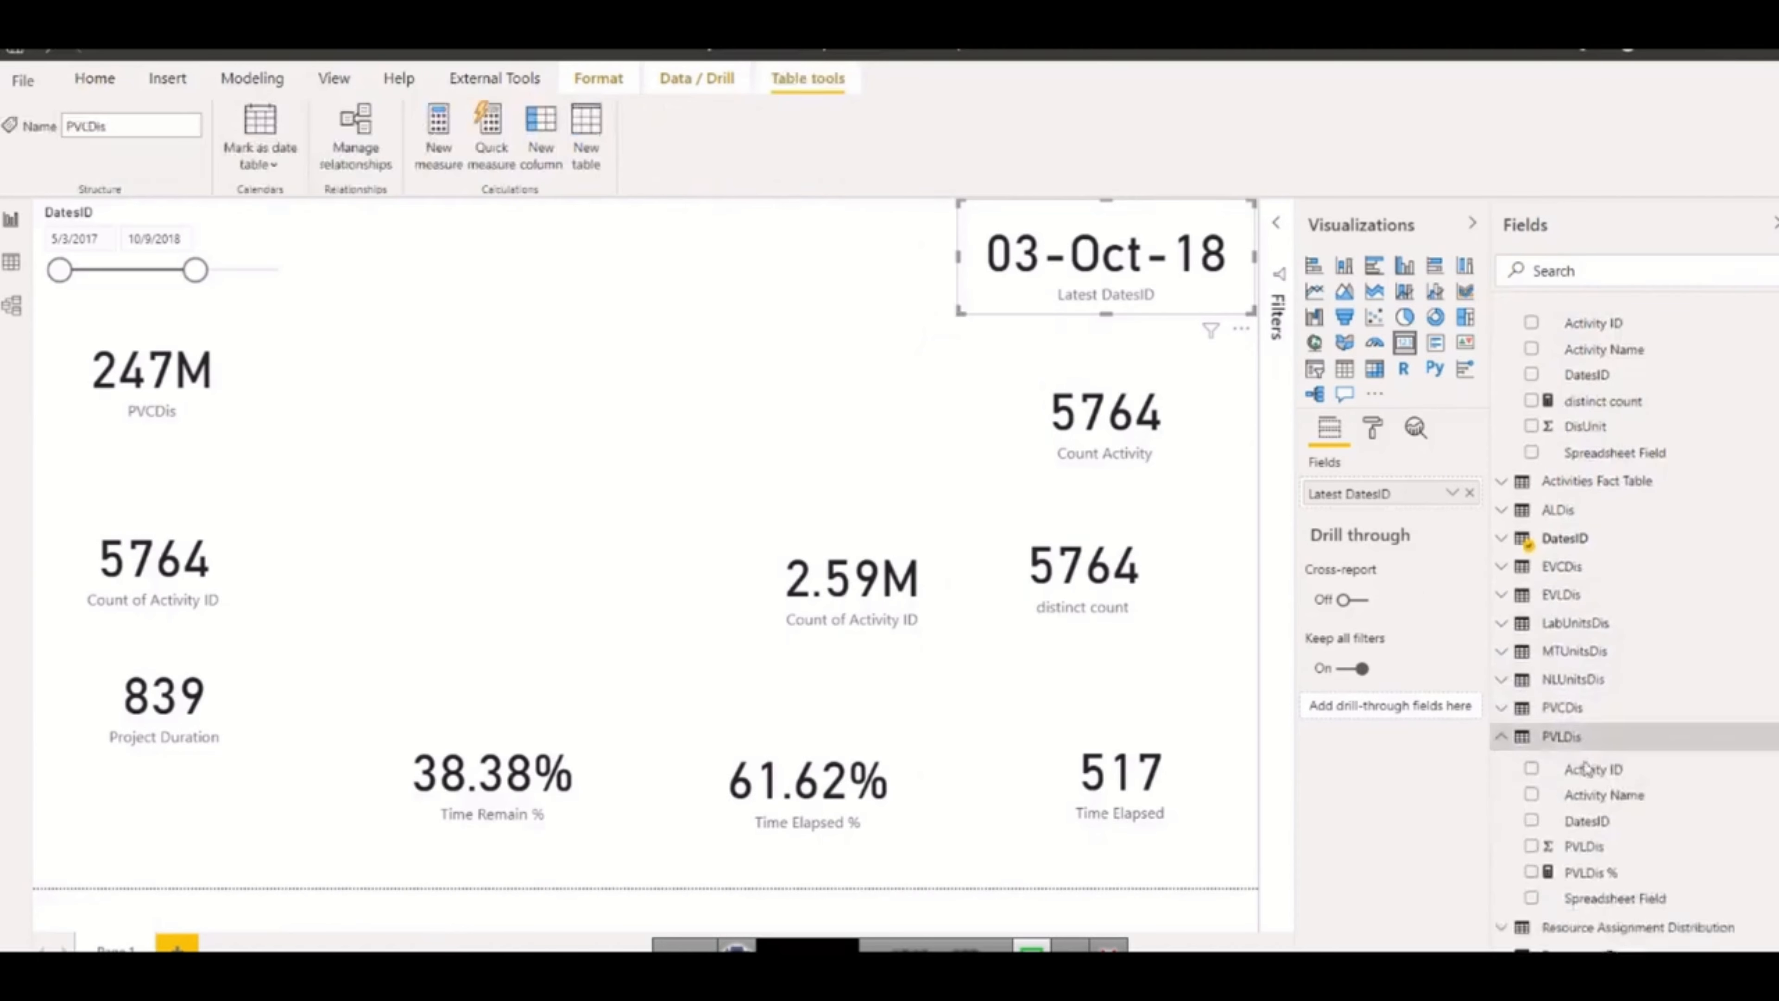
pyautogui.scroll(1, 1521, 526)
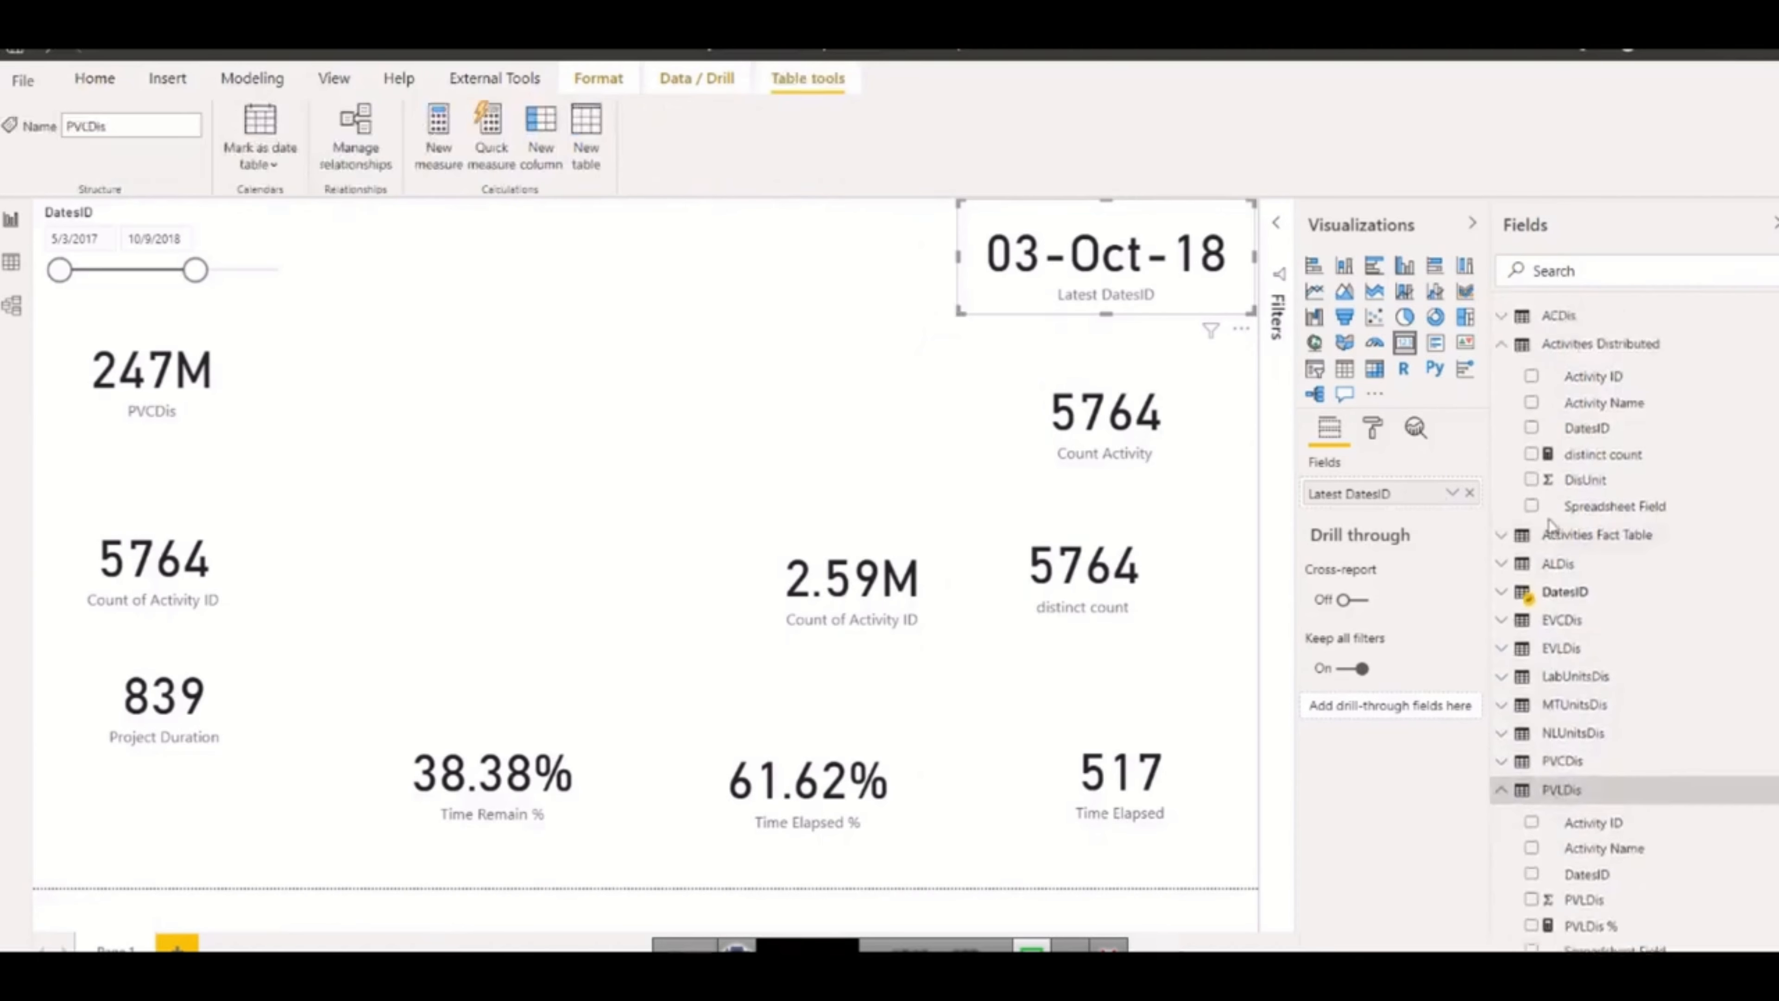
pyautogui.click(1511, 318)
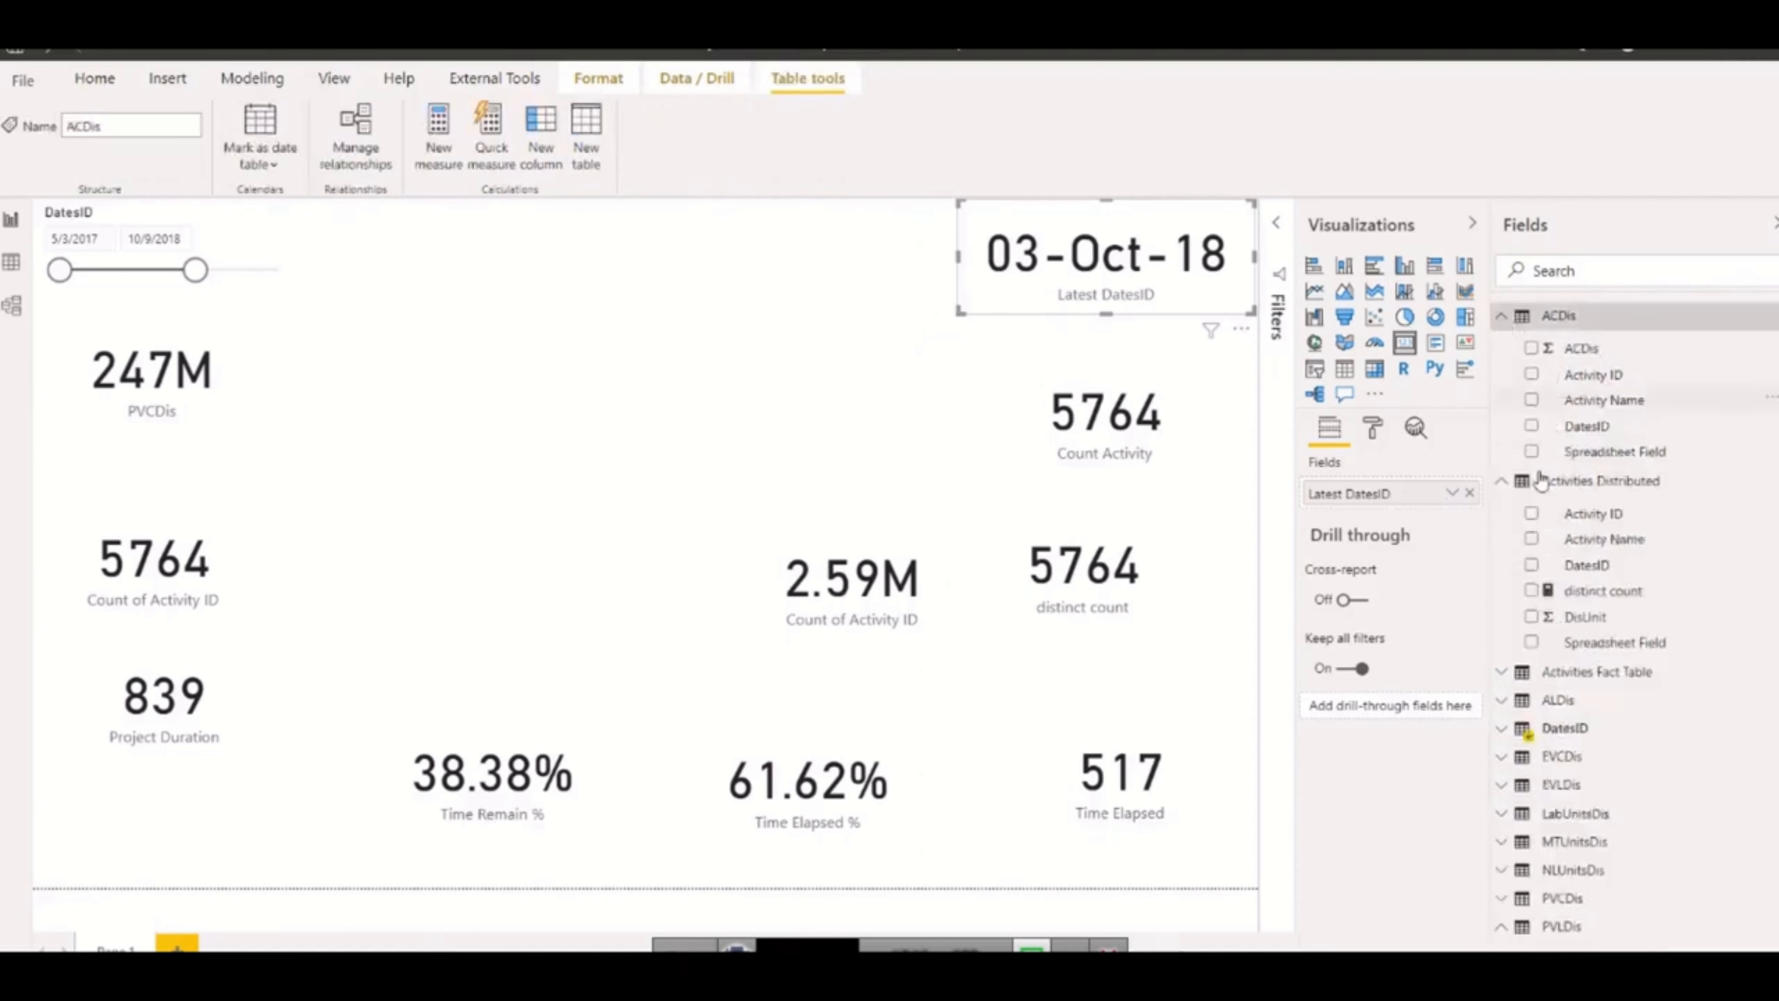
pyautogui.rightClick(1583, 355)
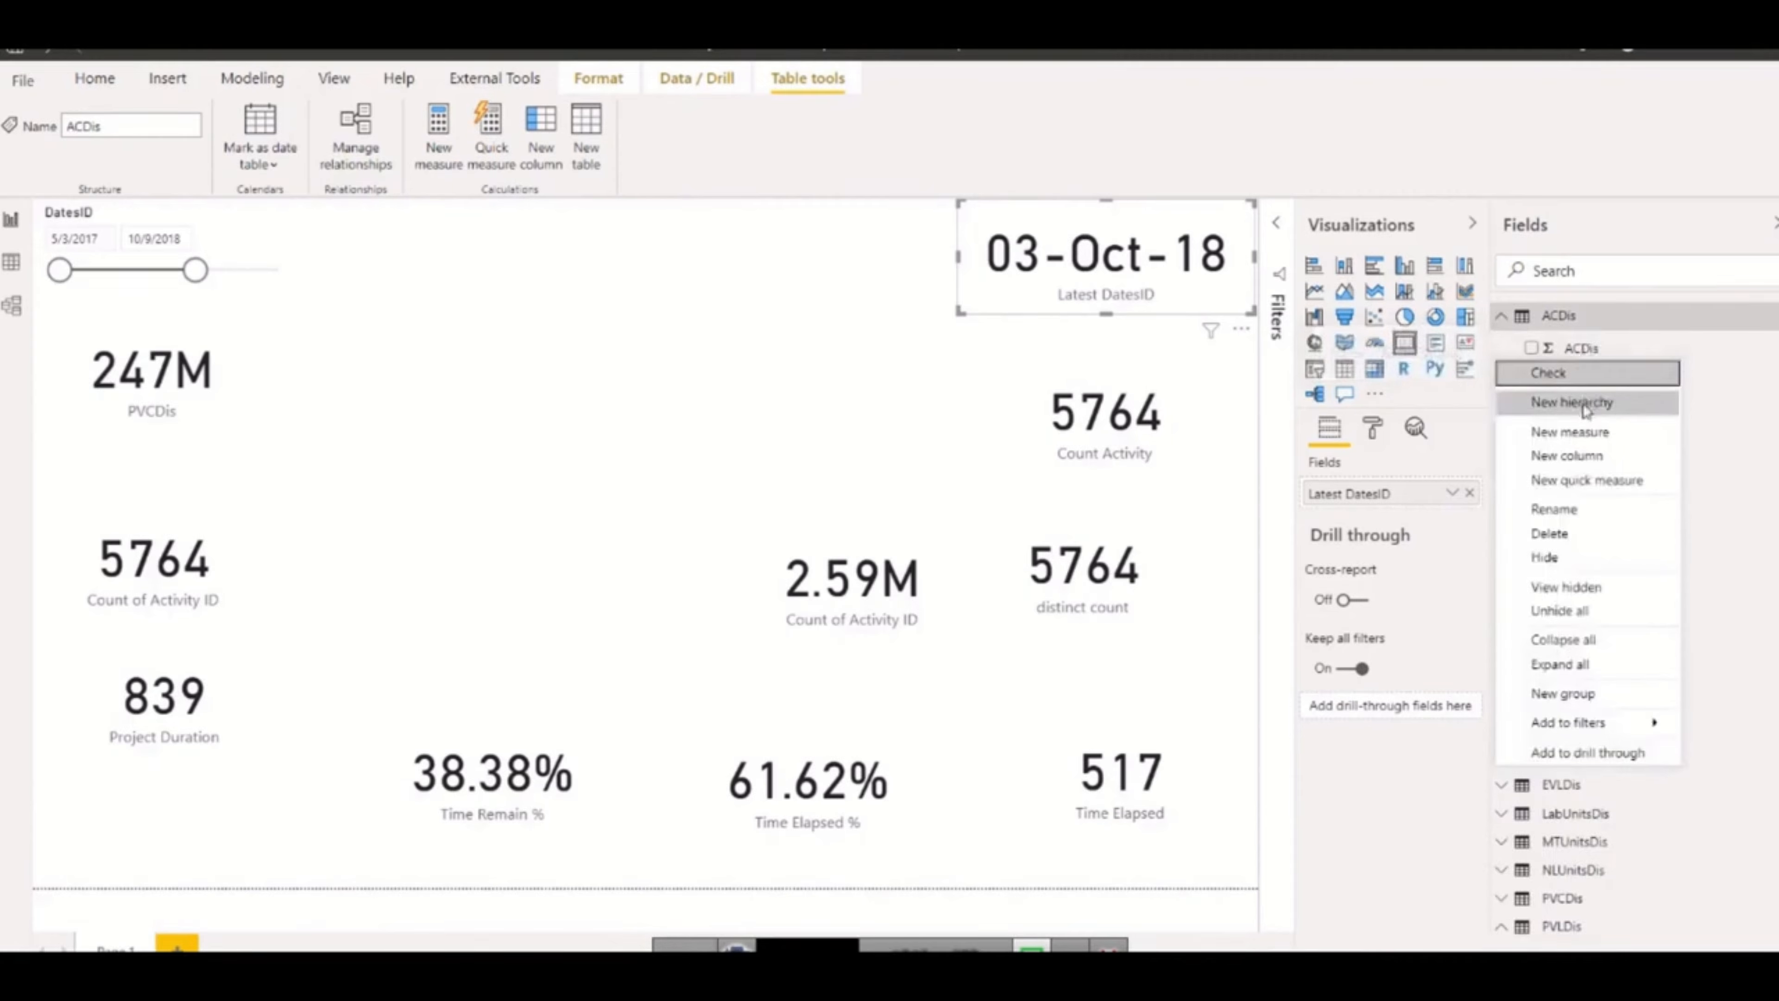
pyautogui.click(1569, 456)
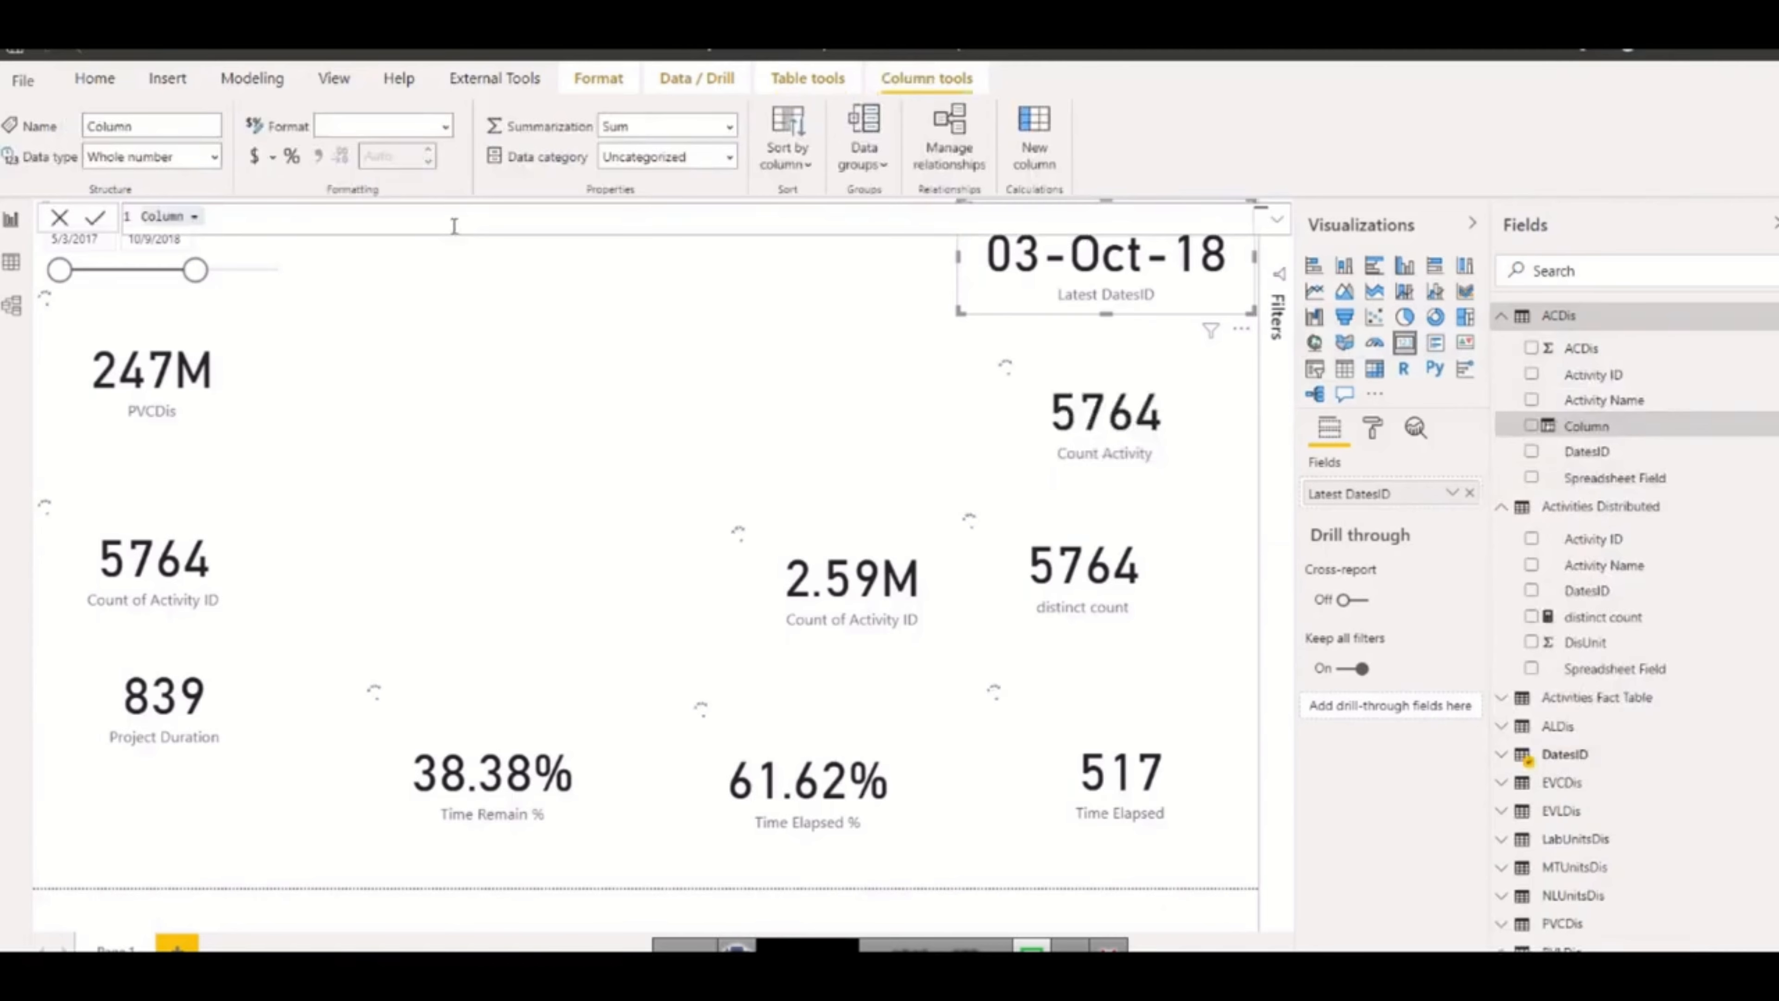
pyautogui.write('A')
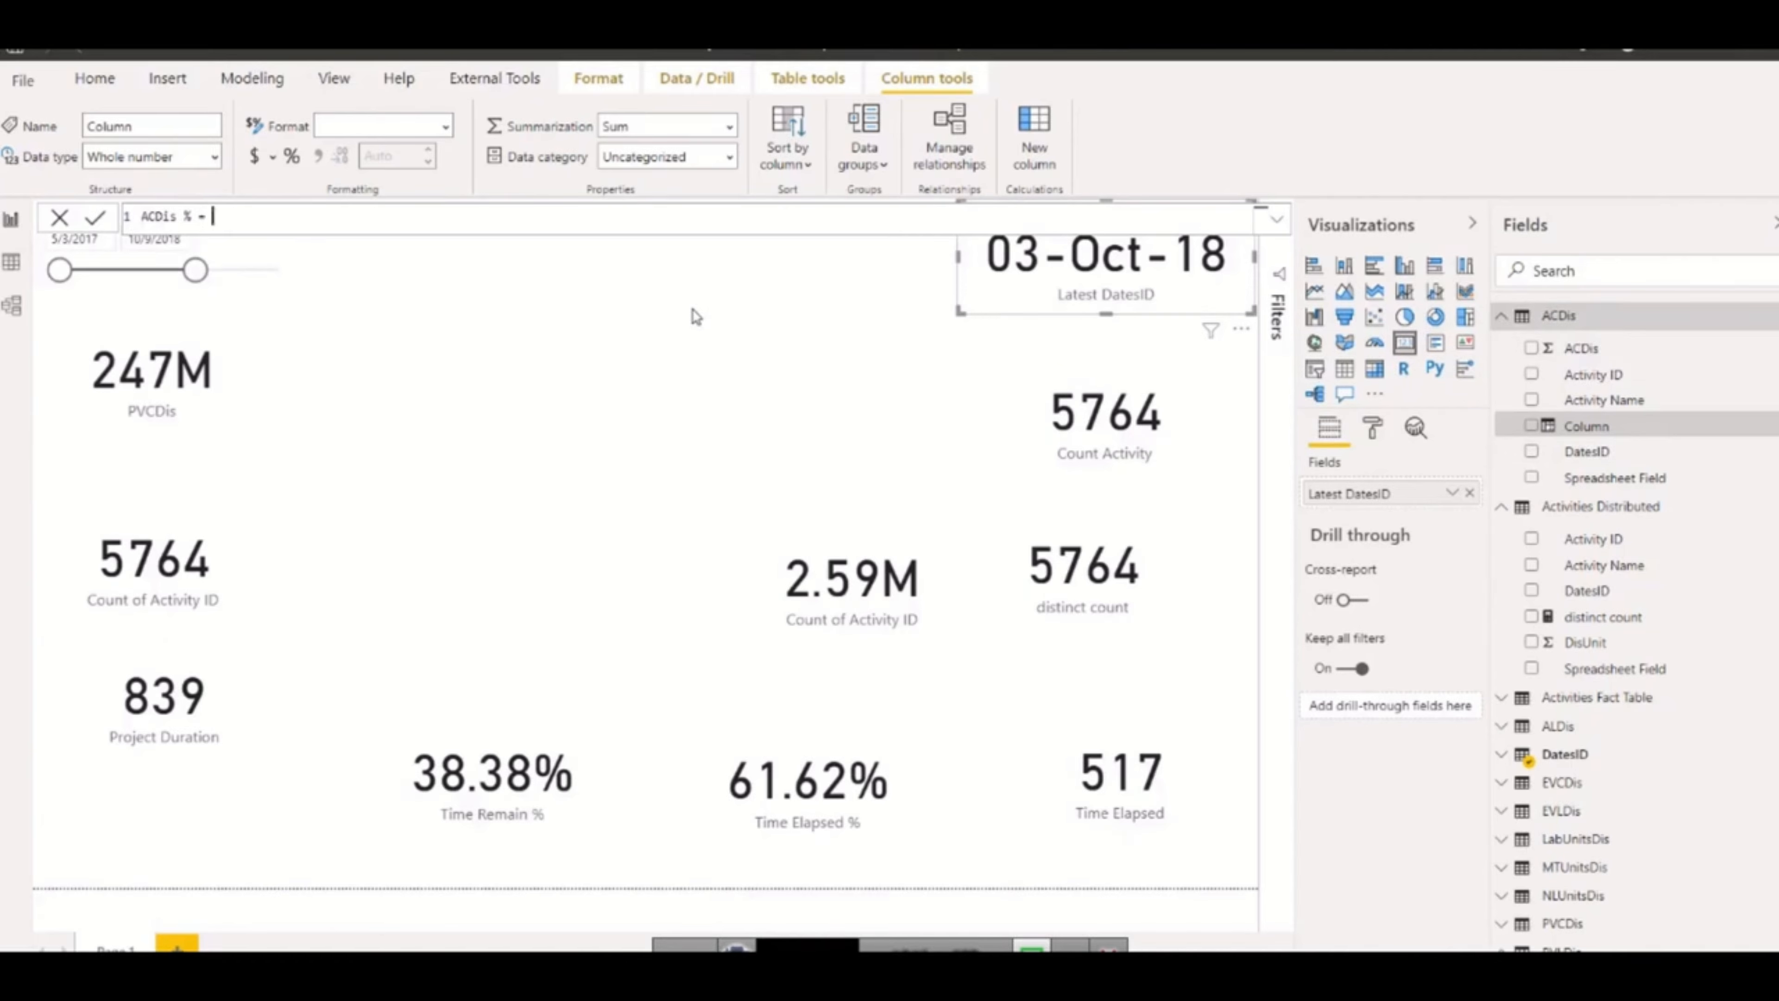
# Begin the ACDis % formula with a DIVIDE function that uses SUM(ACDis[ACDis]) as its numerator
pyautogui.write('div')
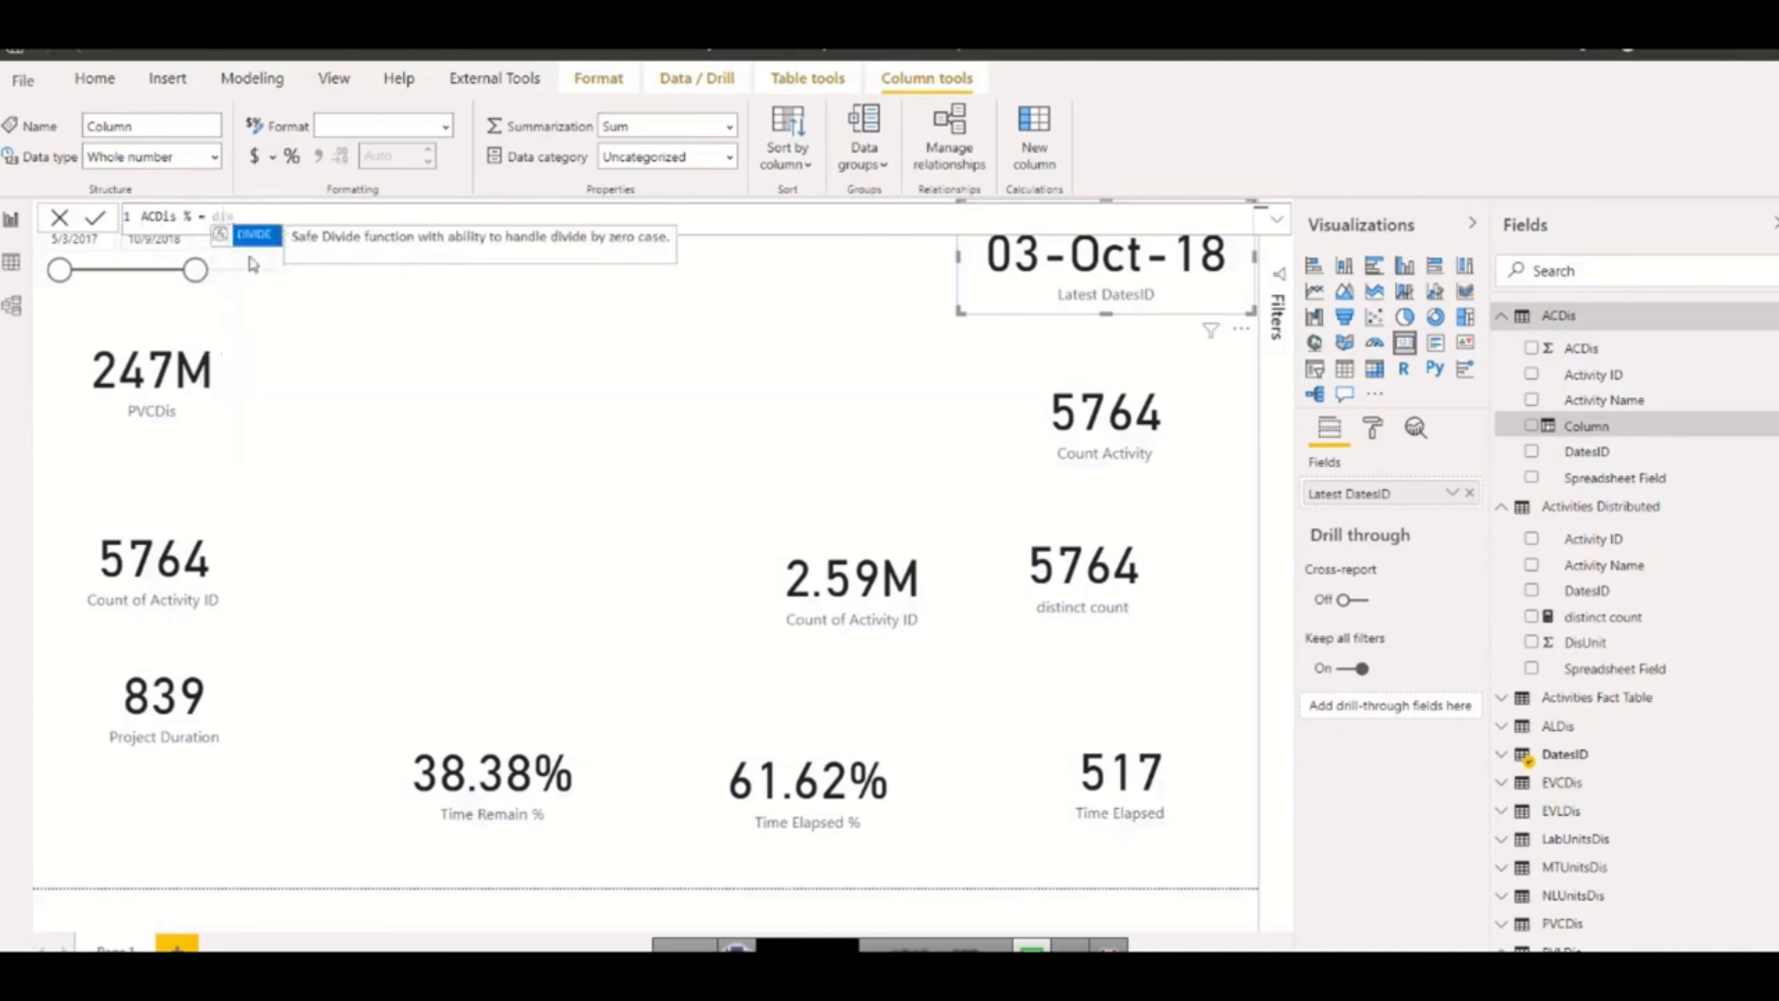
pyautogui.click(264, 242)
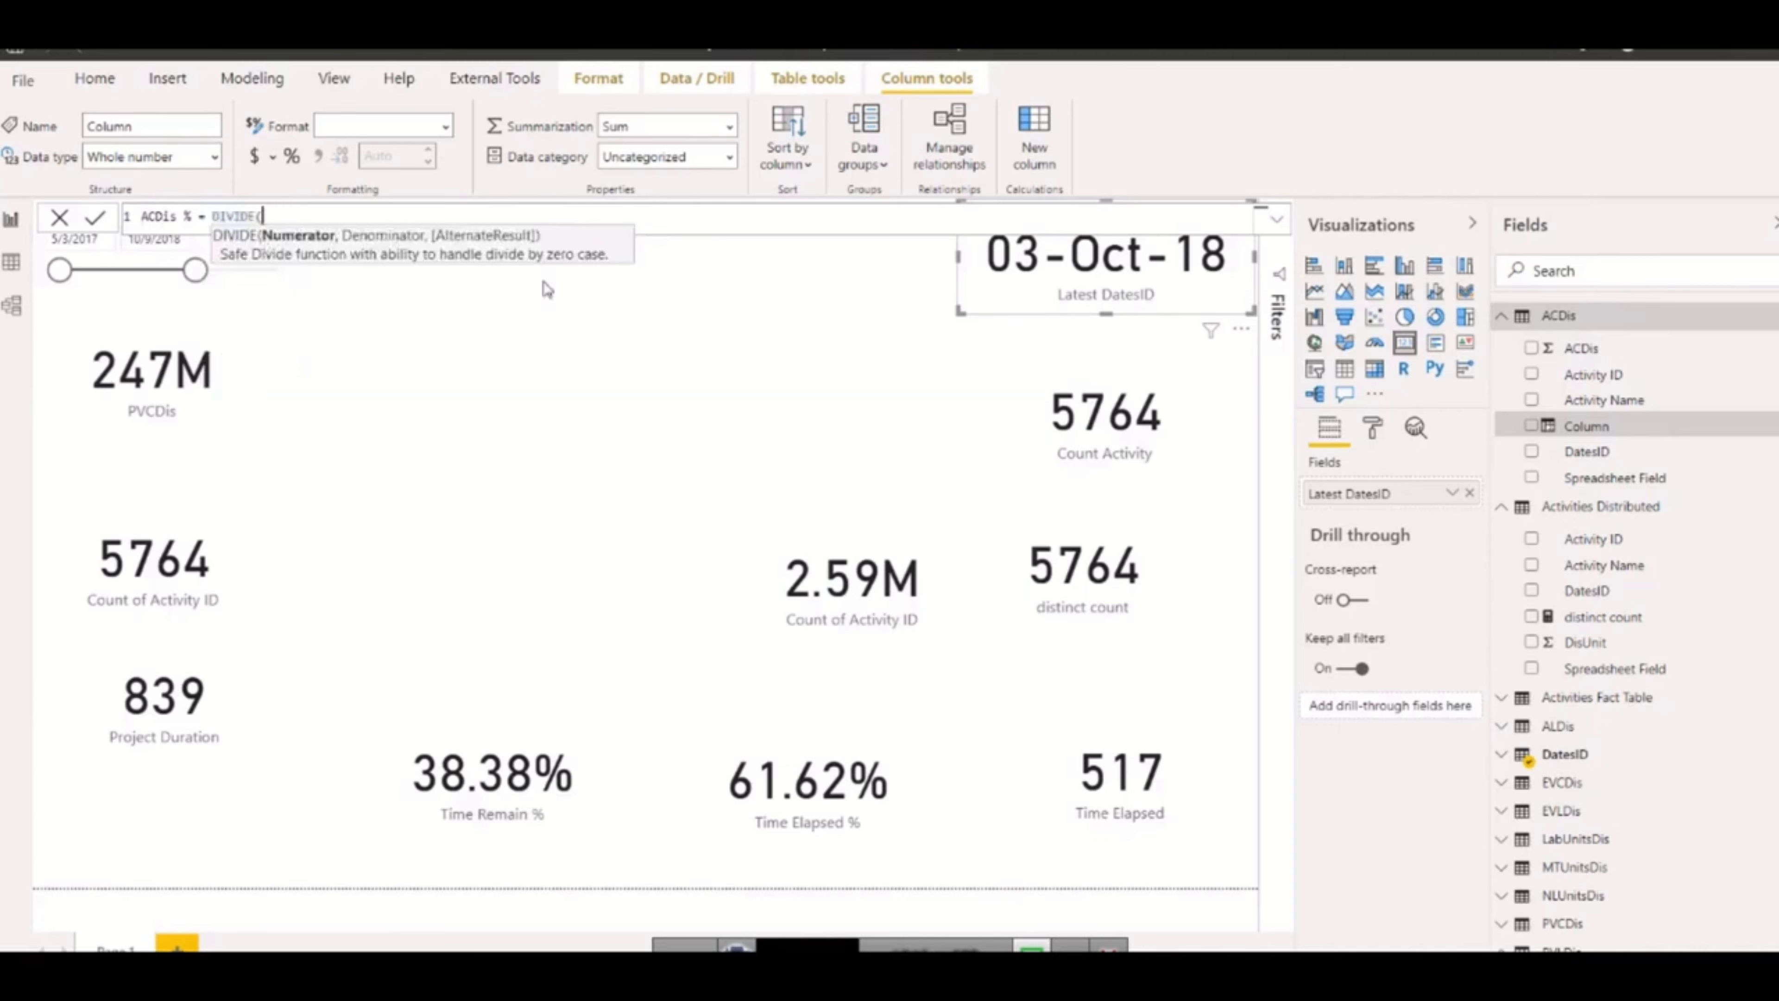
pyautogui.write('sum')
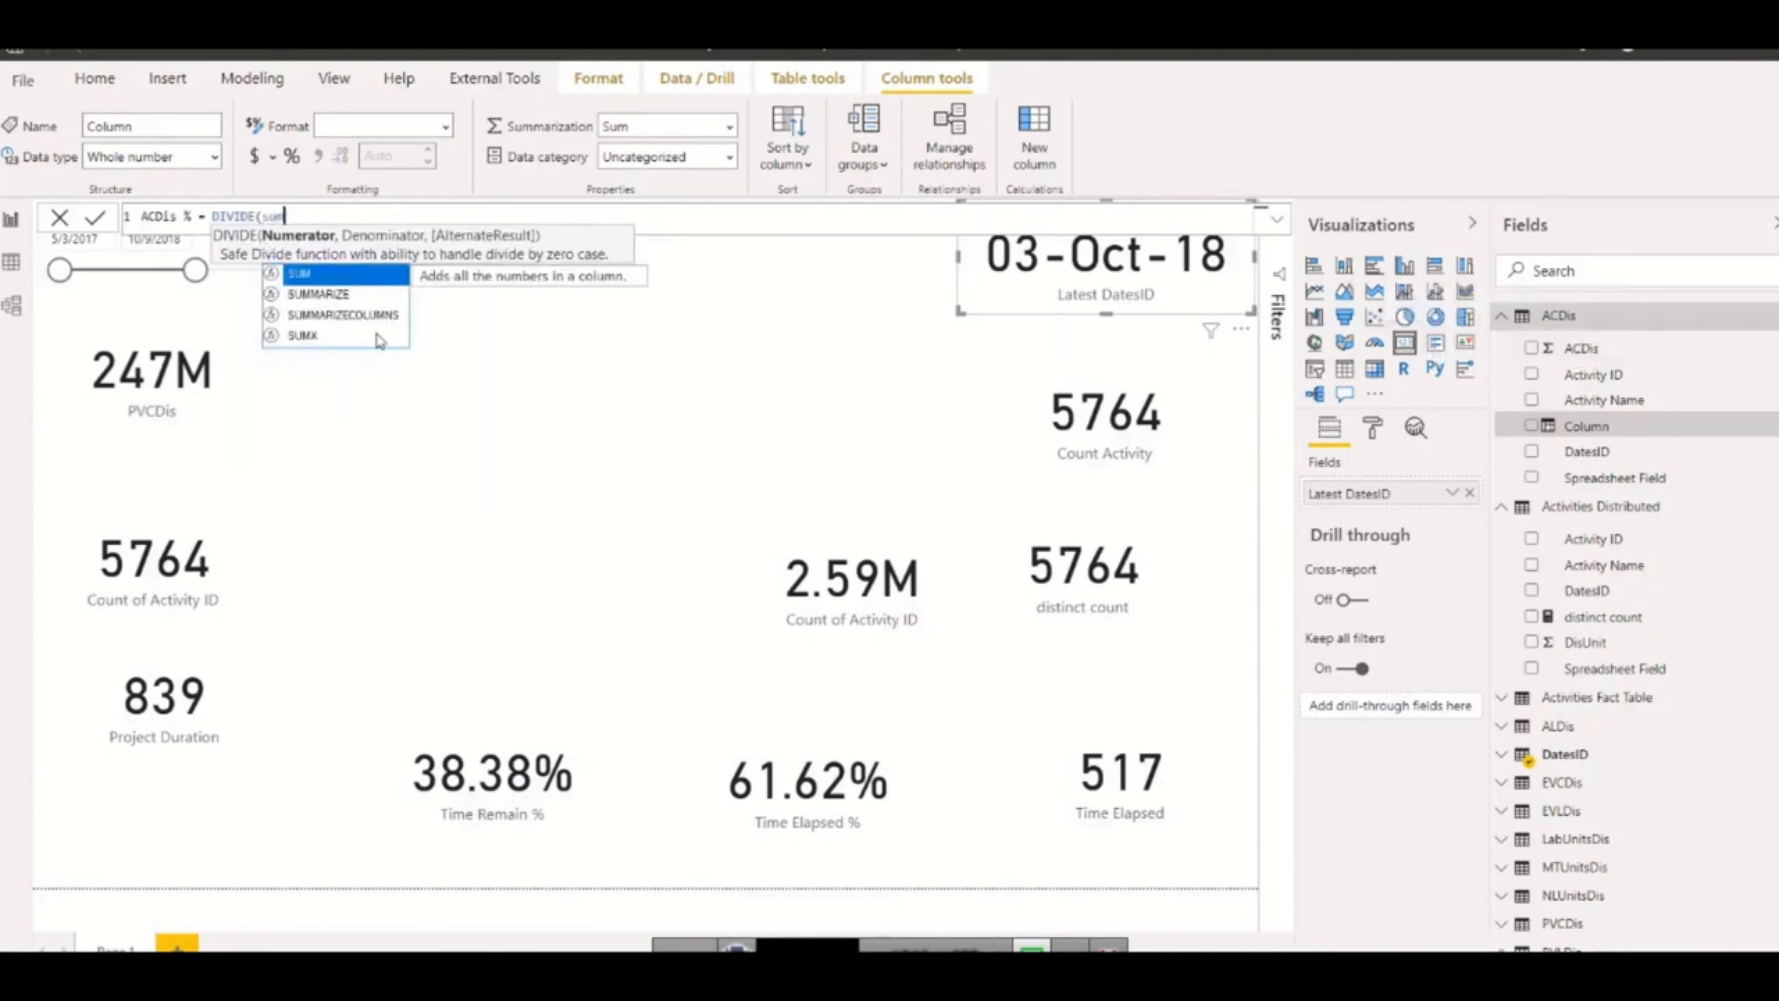
pyautogui.click(301, 275)
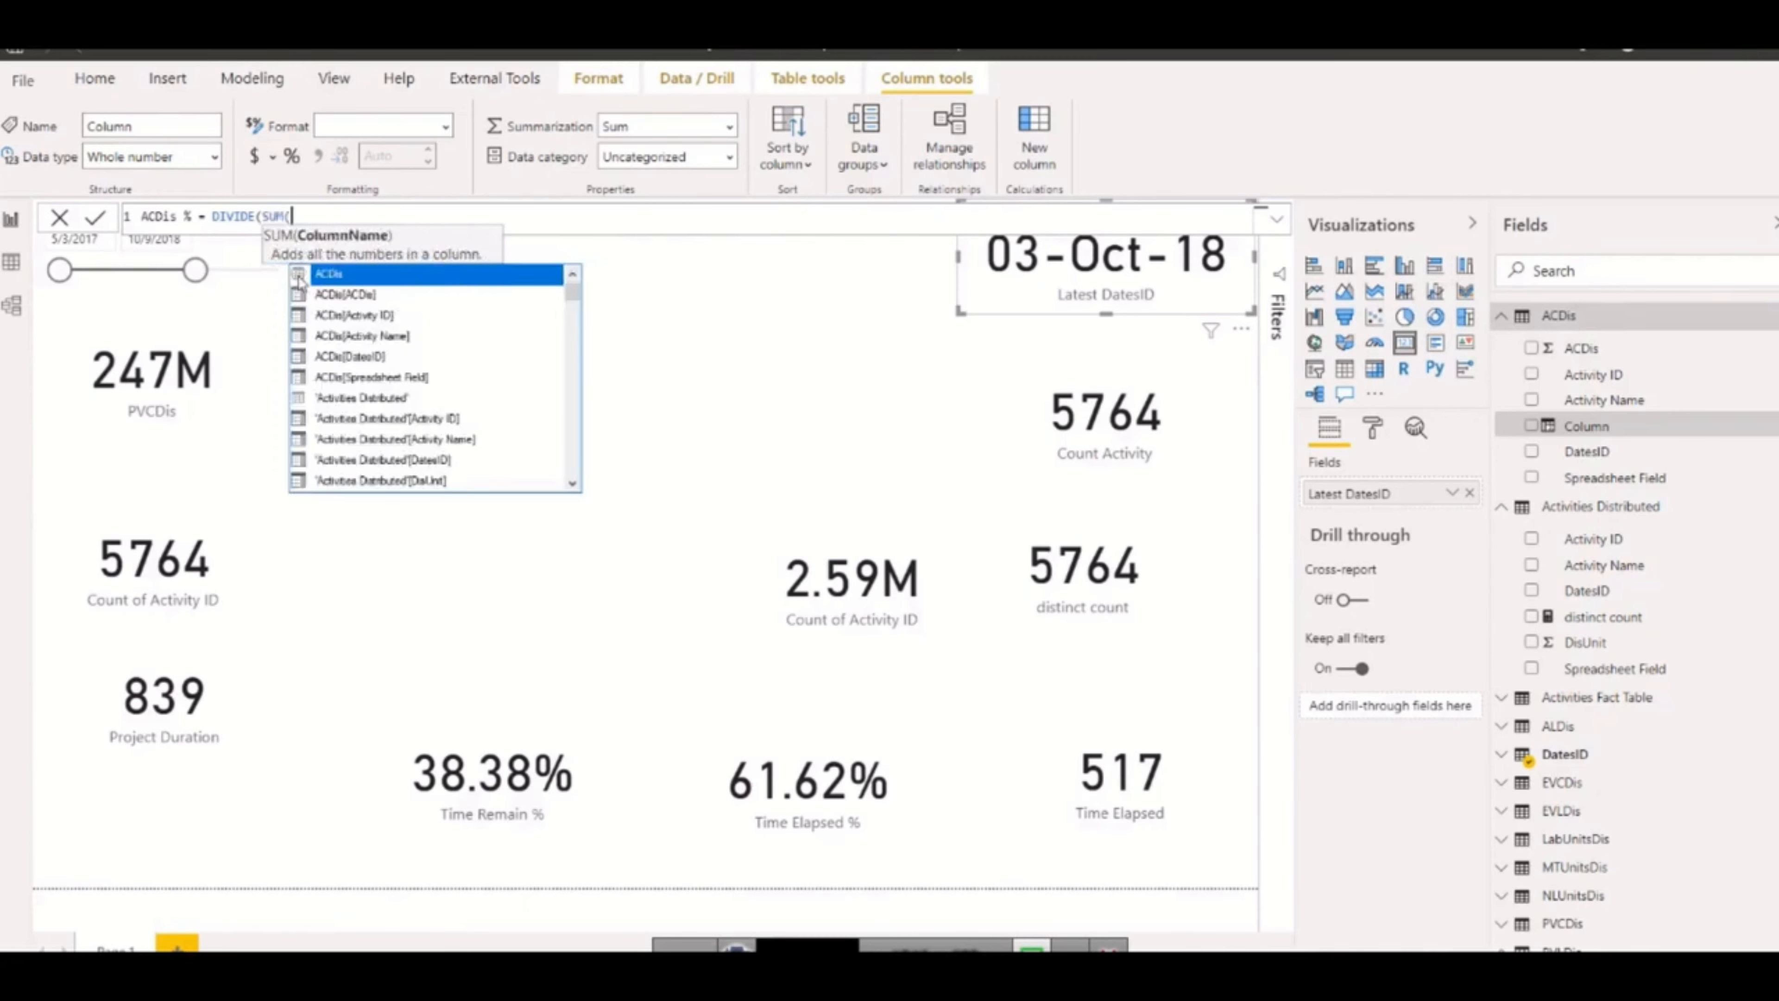
pyautogui.write('acd')
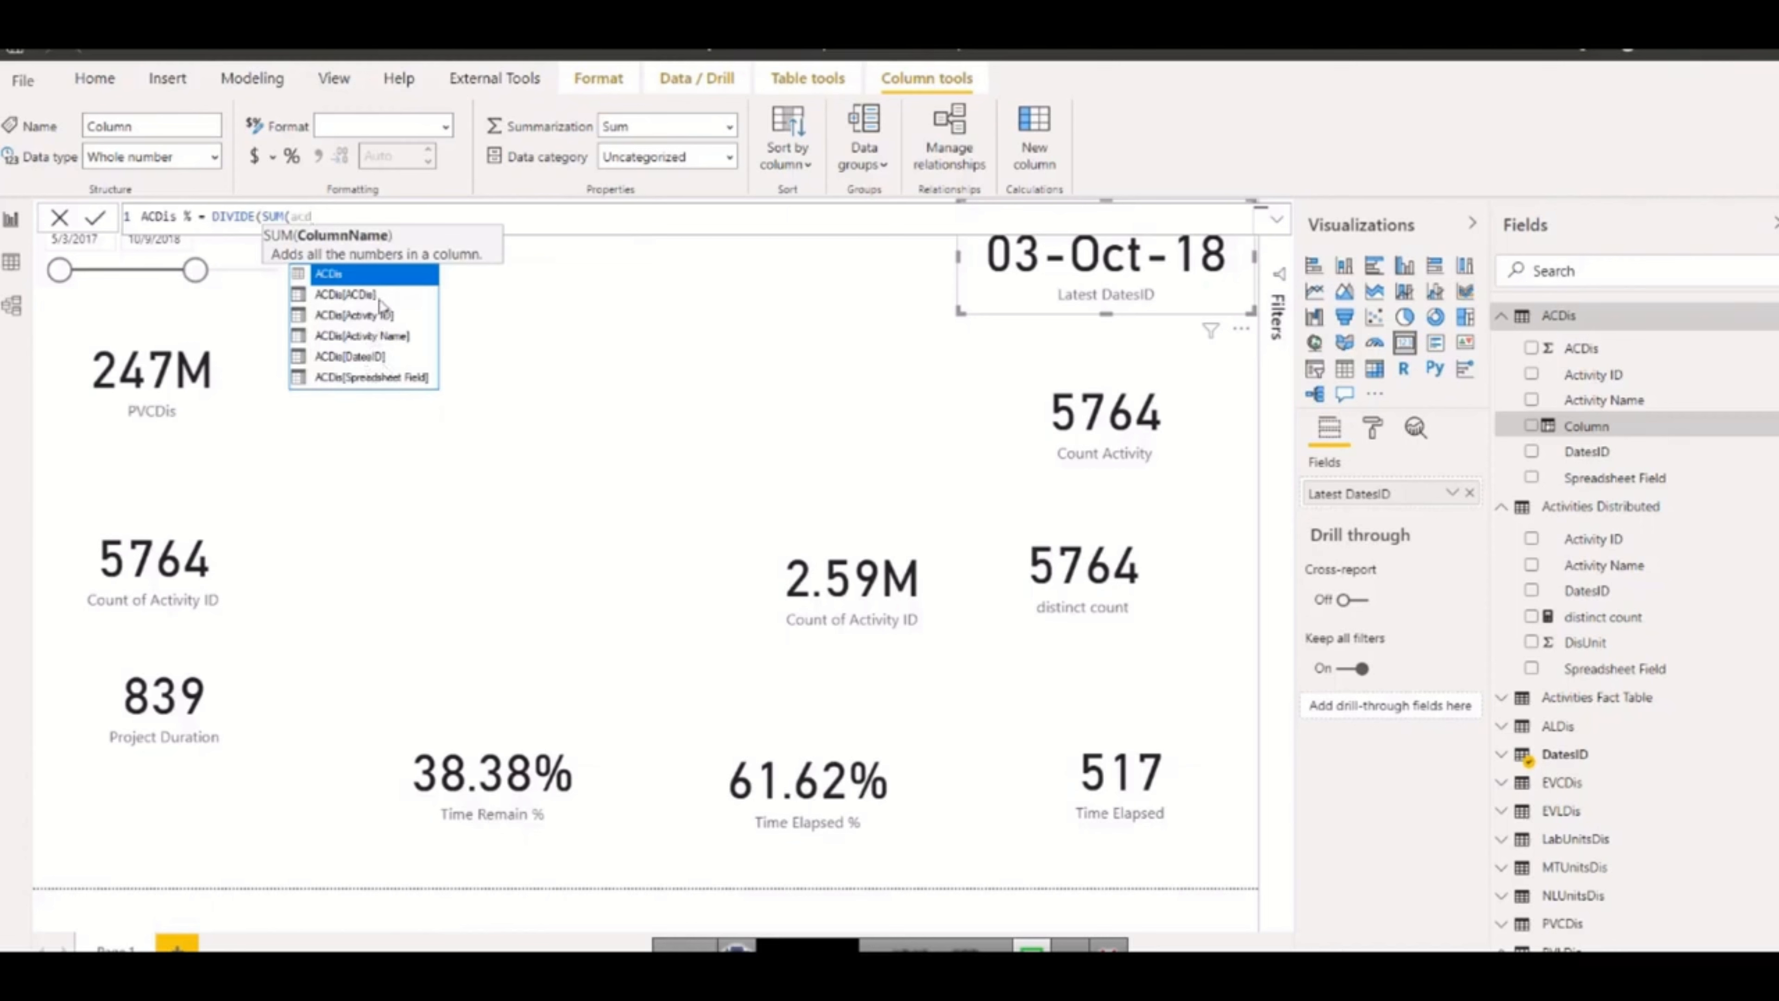
pyautogui.click(365, 302)
pyautogui.click(366, 302)
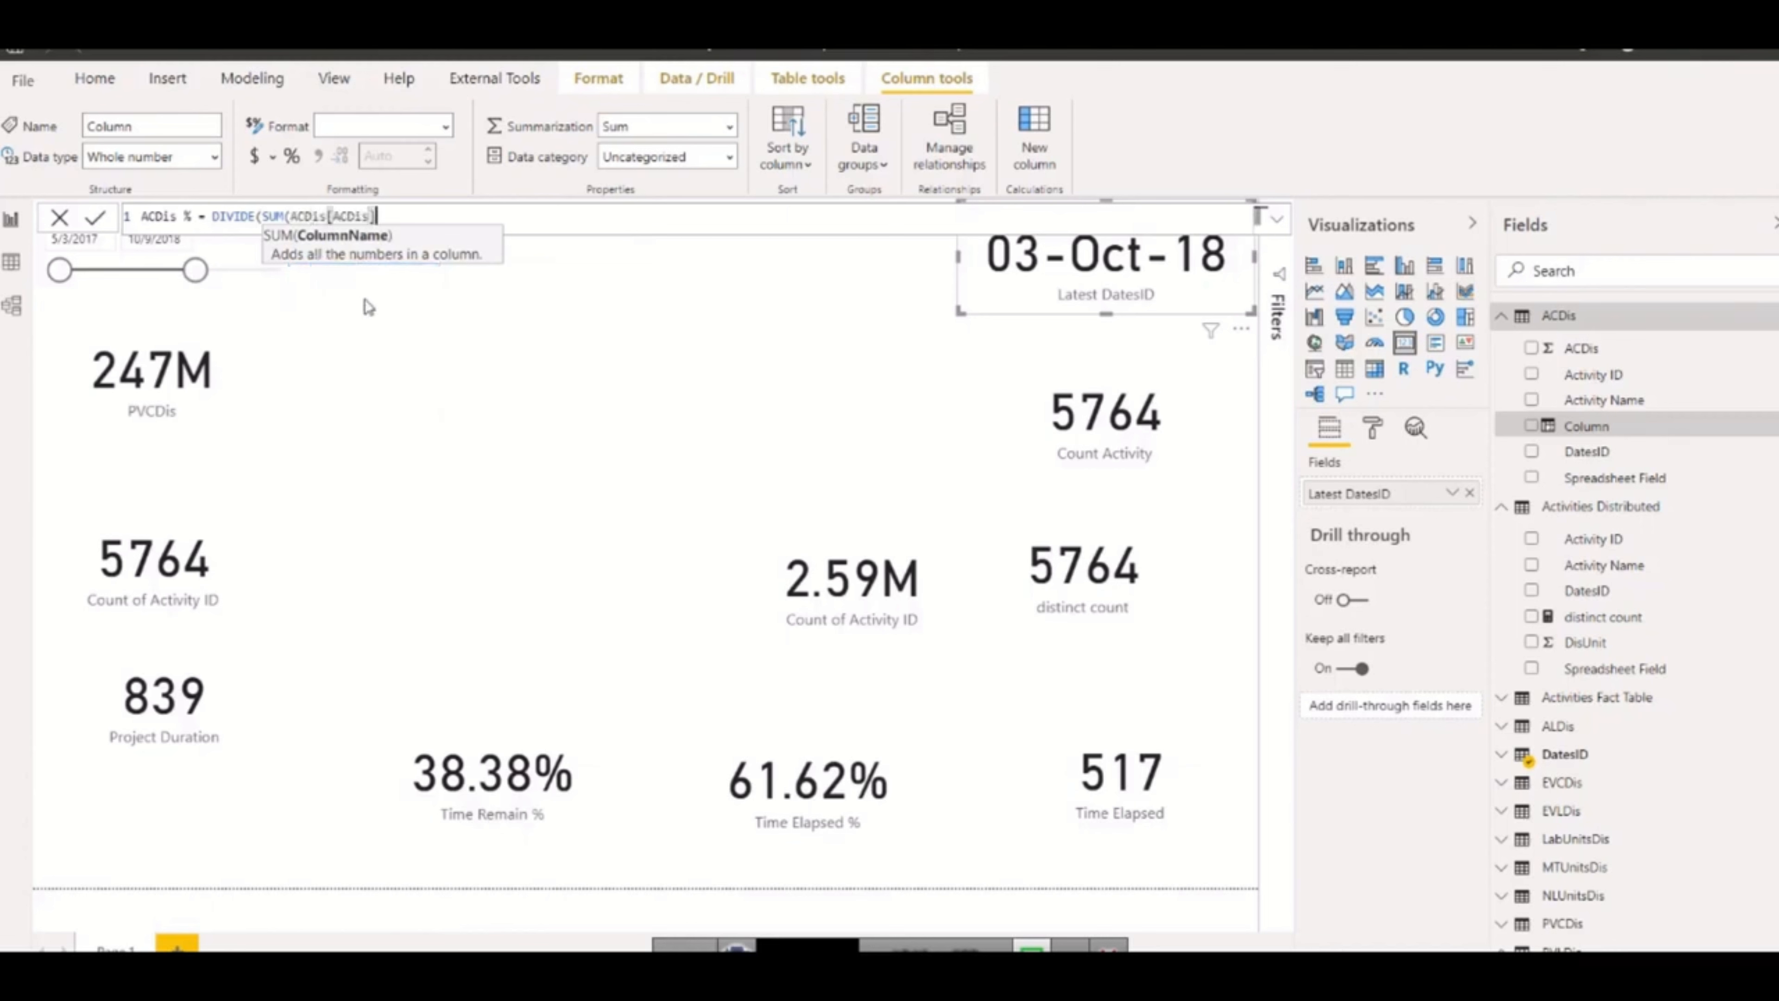
pyautogui.write(')')
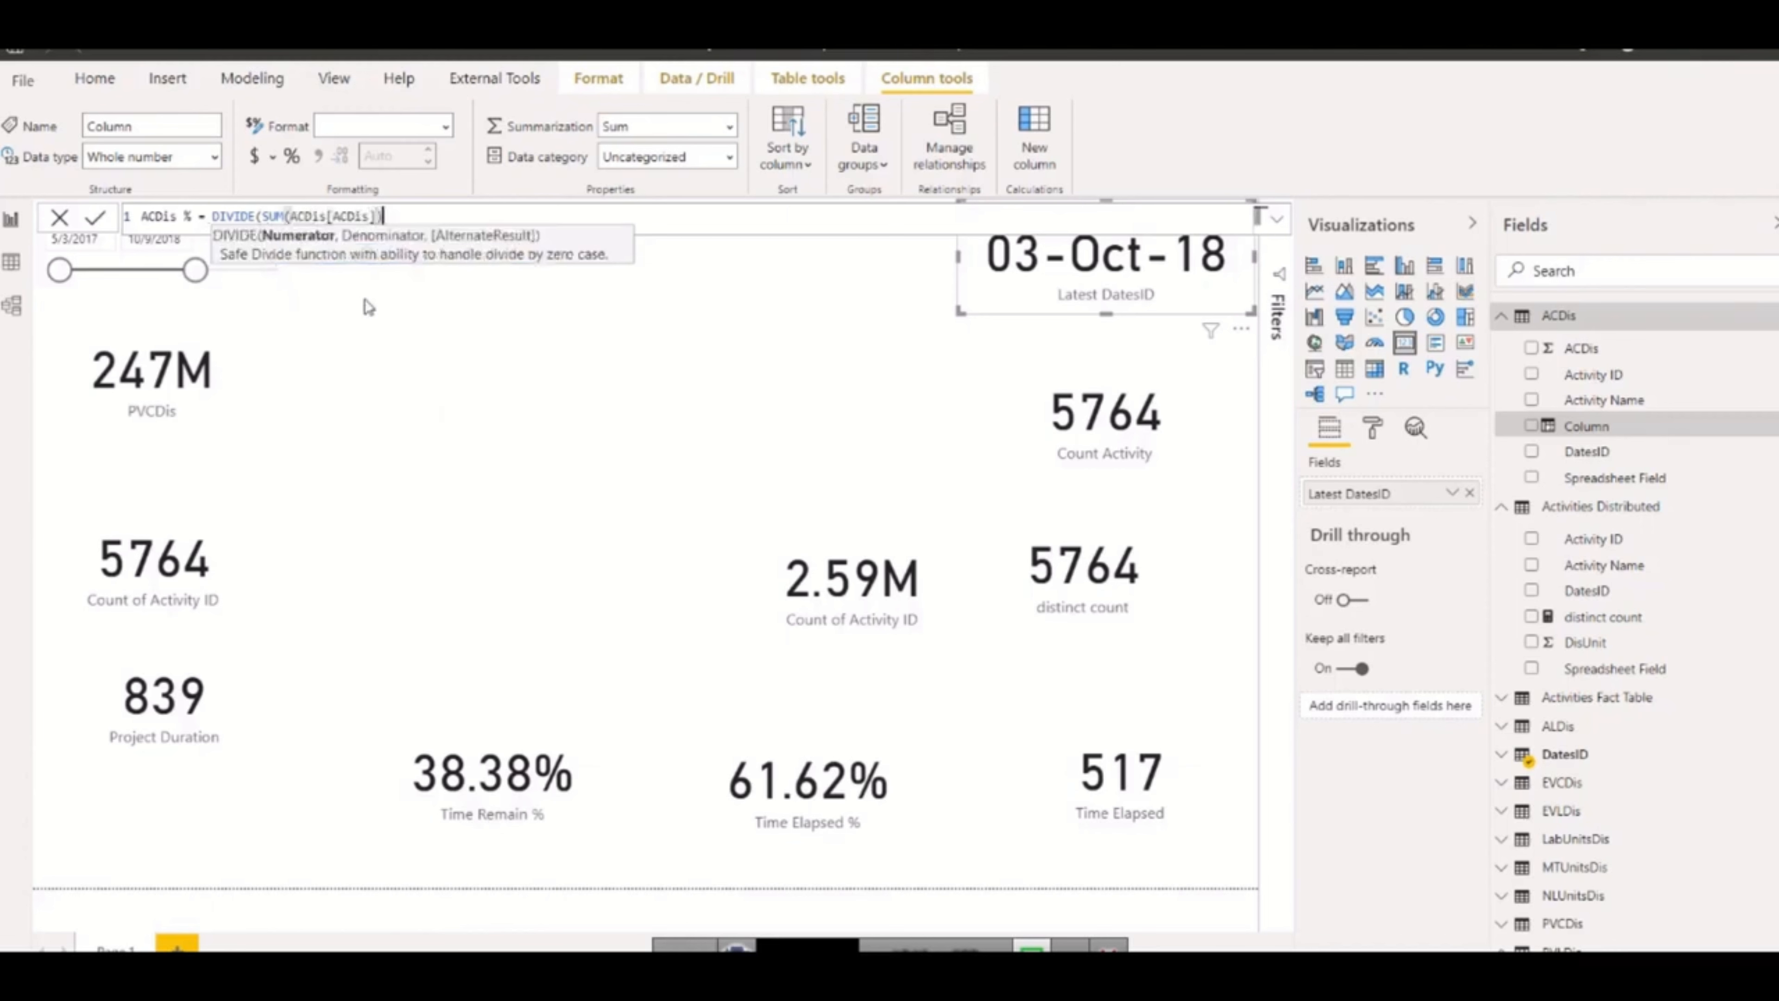
pyautogui.write(',')
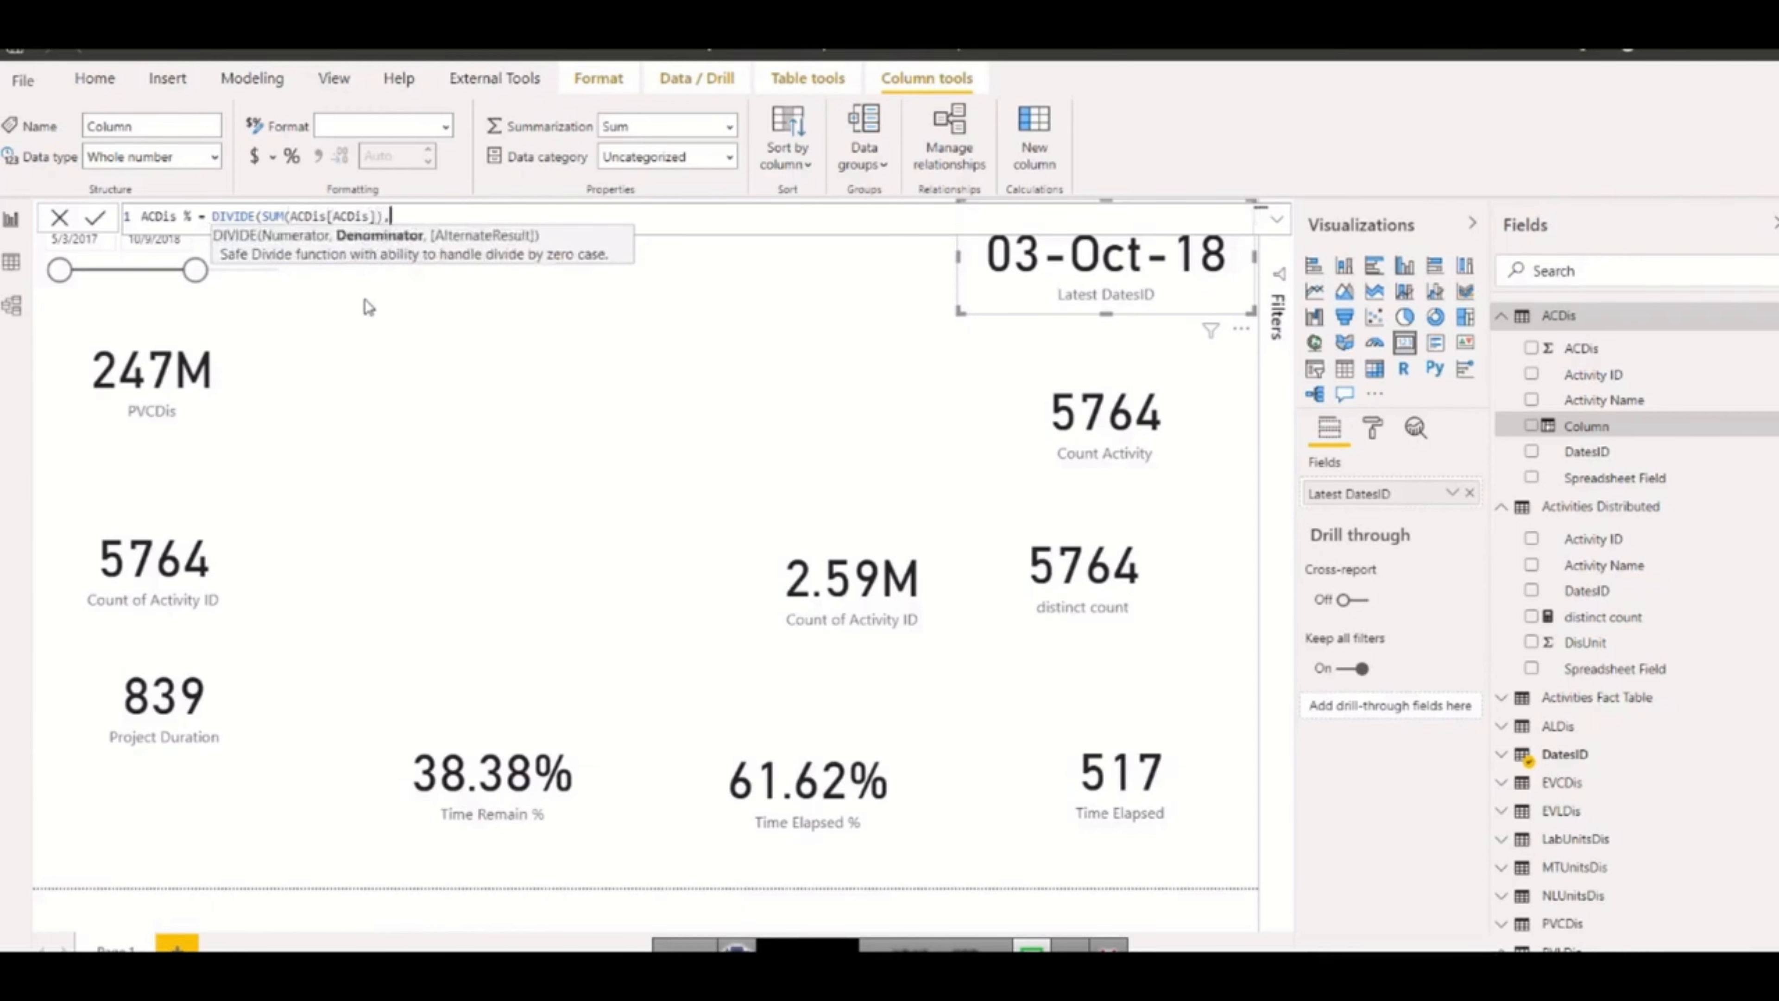